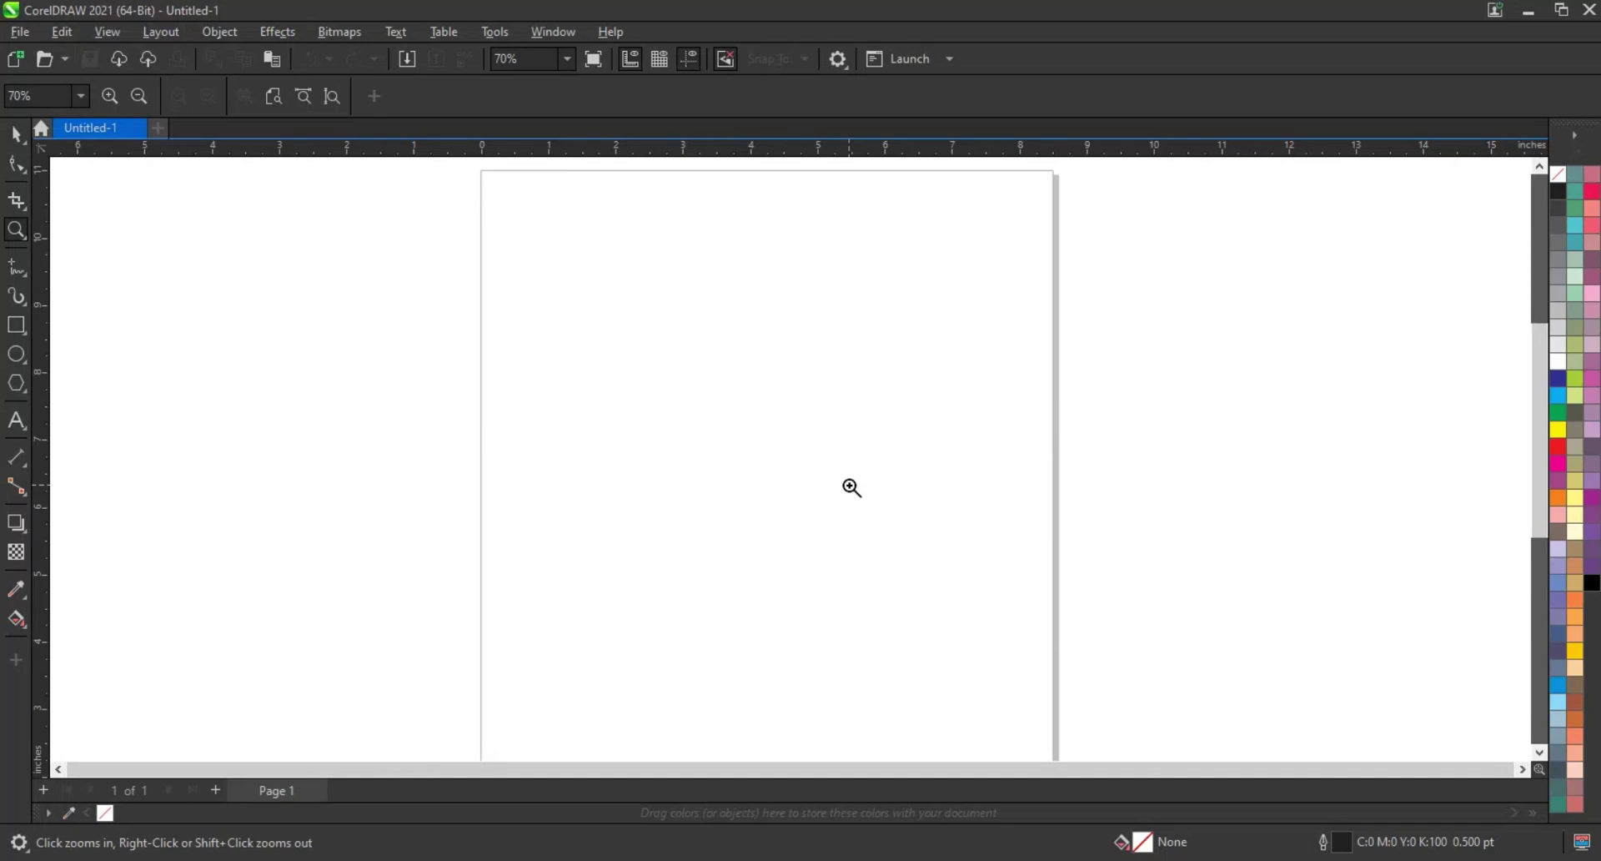
- Draw a vertical line and duplicate it into eight evenly spaced vertical lines
{"action": "scroll", "coordinate": [1084, 692], "scroll_direction": "up", "scroll_amount": 1}
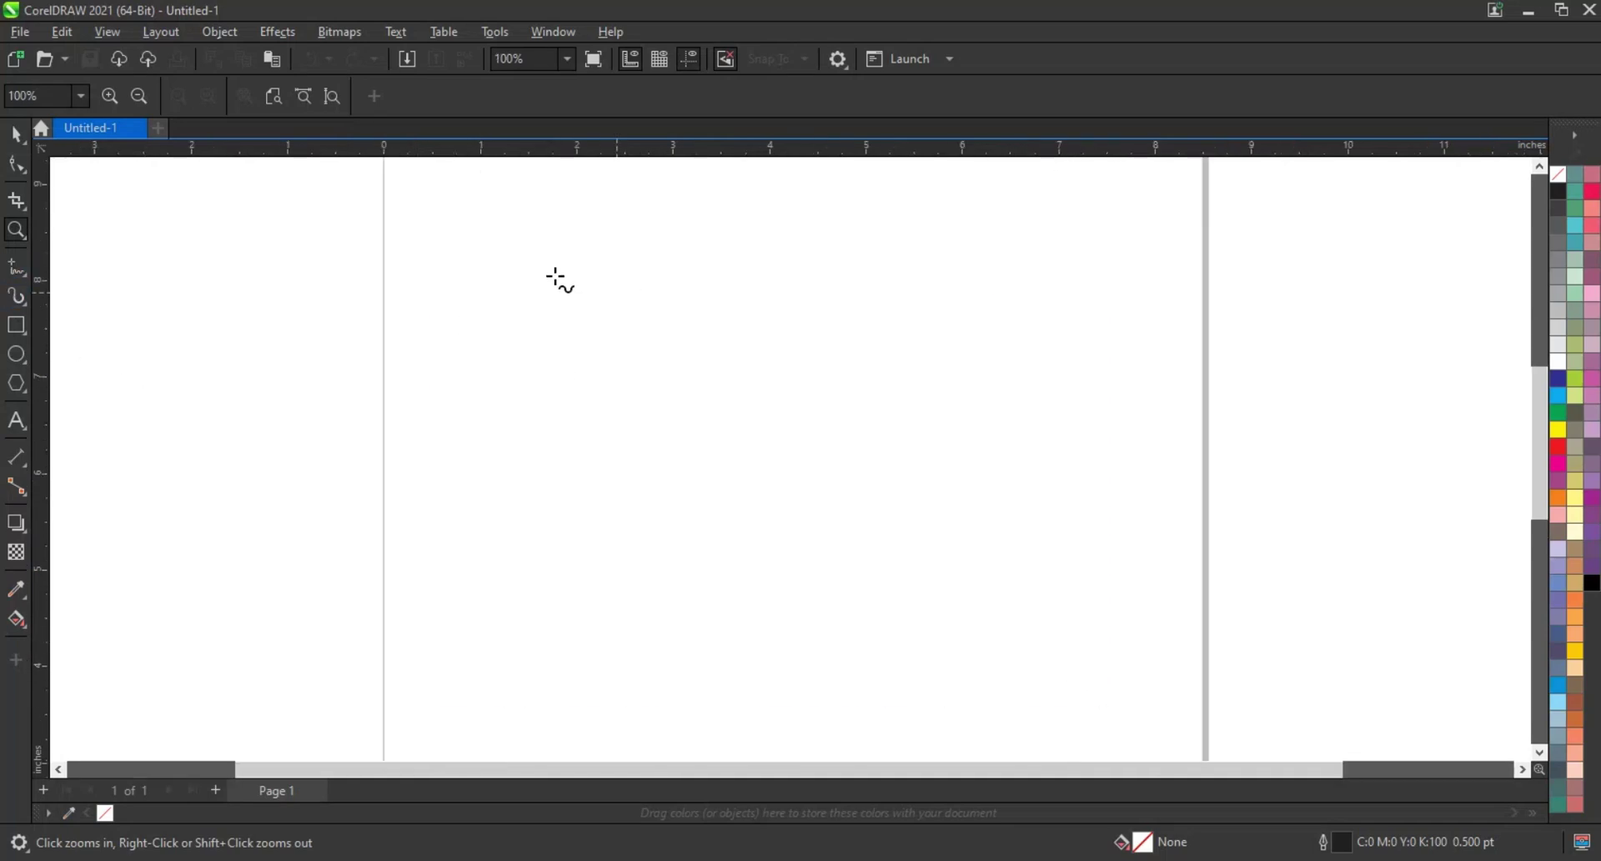
{"action": "left_click_drag", "start_coordinate": [556, 278], "coordinate": [555, 704]}
{"action": "key", "text": "space"}
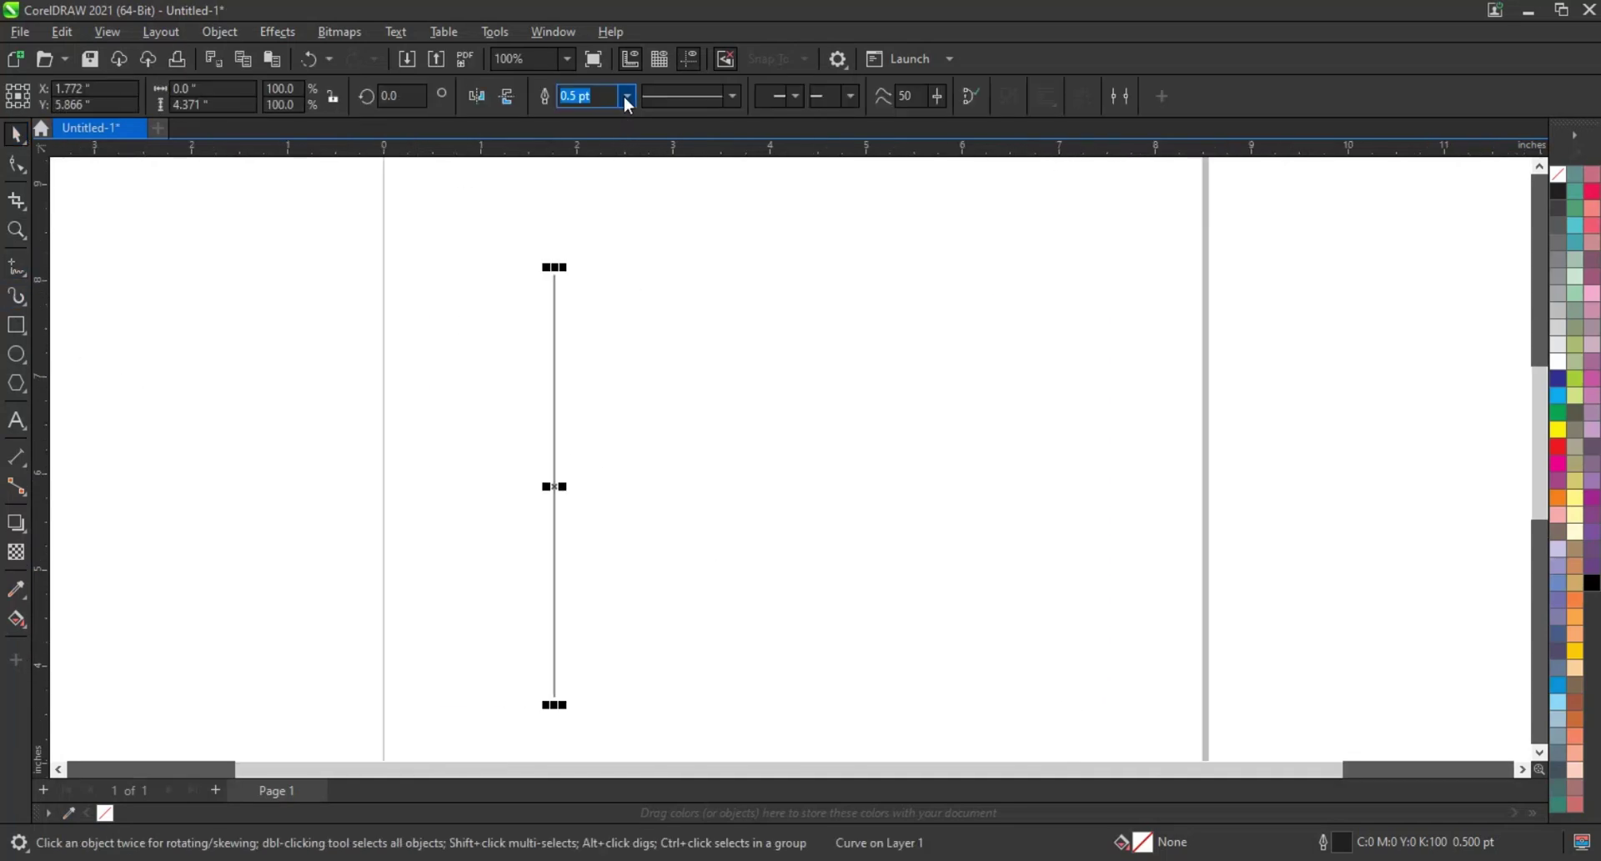
{"action": "left_click_drag", "start_coordinate": [555, 469], "coordinate": [590, 477]}
{"action": "key", "text": "ctrl+r"}
{"action": "key", "text": "ctrl+r"}
{"action": "key", "text": "ctrl+r"}
{"action": "key", "text": "ctrl+r"}
{"action": "key", "text": "ctrl+r"}
{"action": "key", "text": "ctrl+r"}
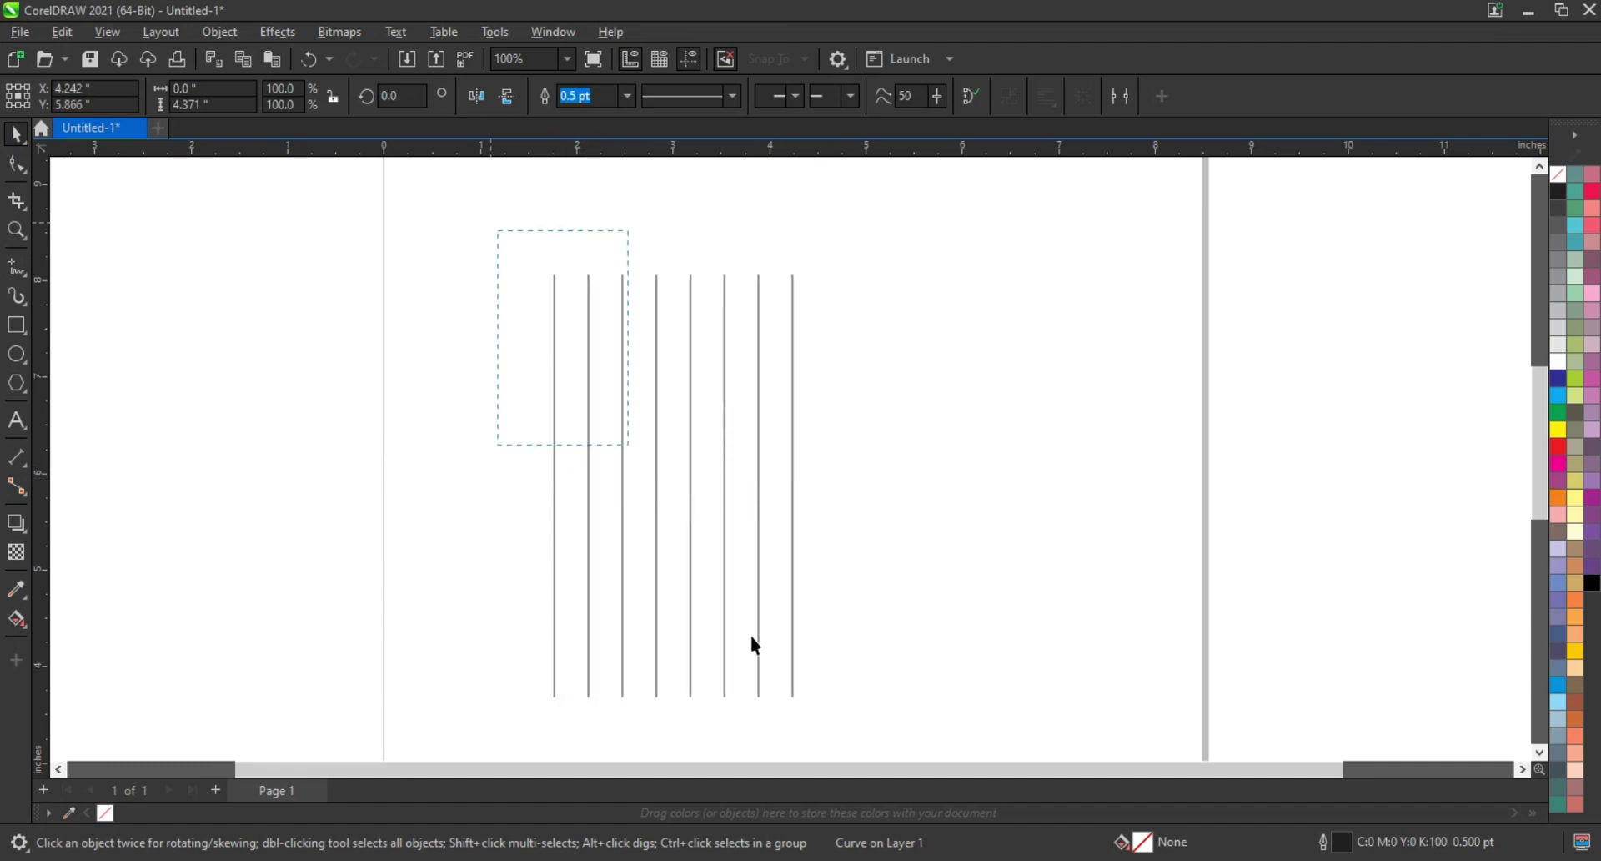
- Move the eight vertical lines toward the page centre
{"action": "left_click_drag", "start_coordinate": [754, 645], "coordinate": [805, 709]}
{"action": "left_click_drag", "start_coordinate": [689, 389], "coordinate": [827, 391]}
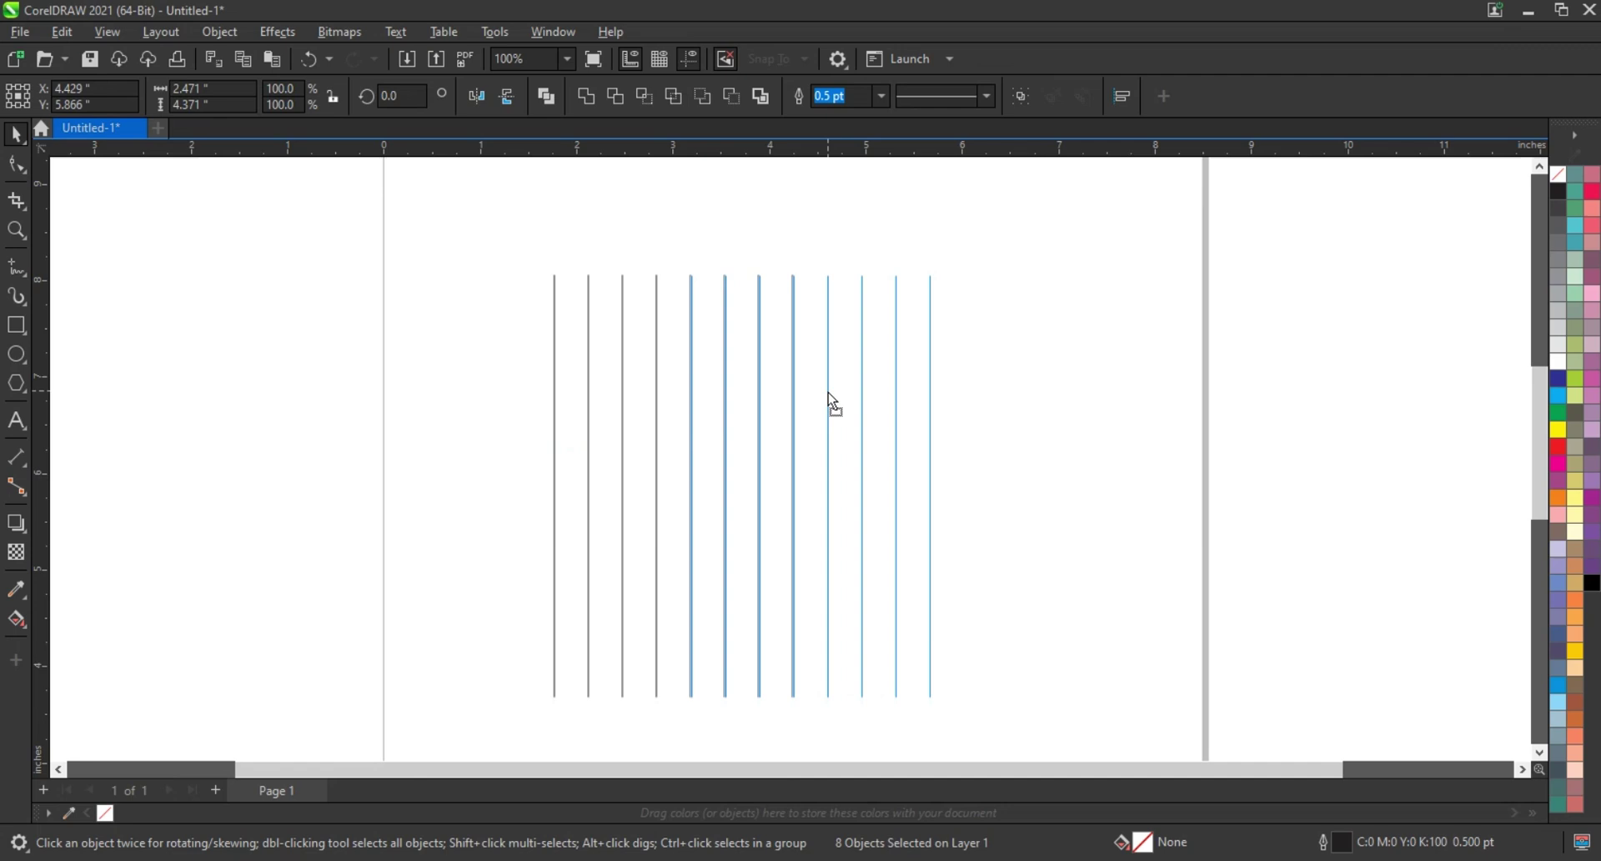
{"action": "left_click", "coordinate": [989, 377]}
- Rotate the rightmost line to 315° and add a mirrored diagonal crossing it as an X
{"action": "left_click", "coordinate": [931, 400]}
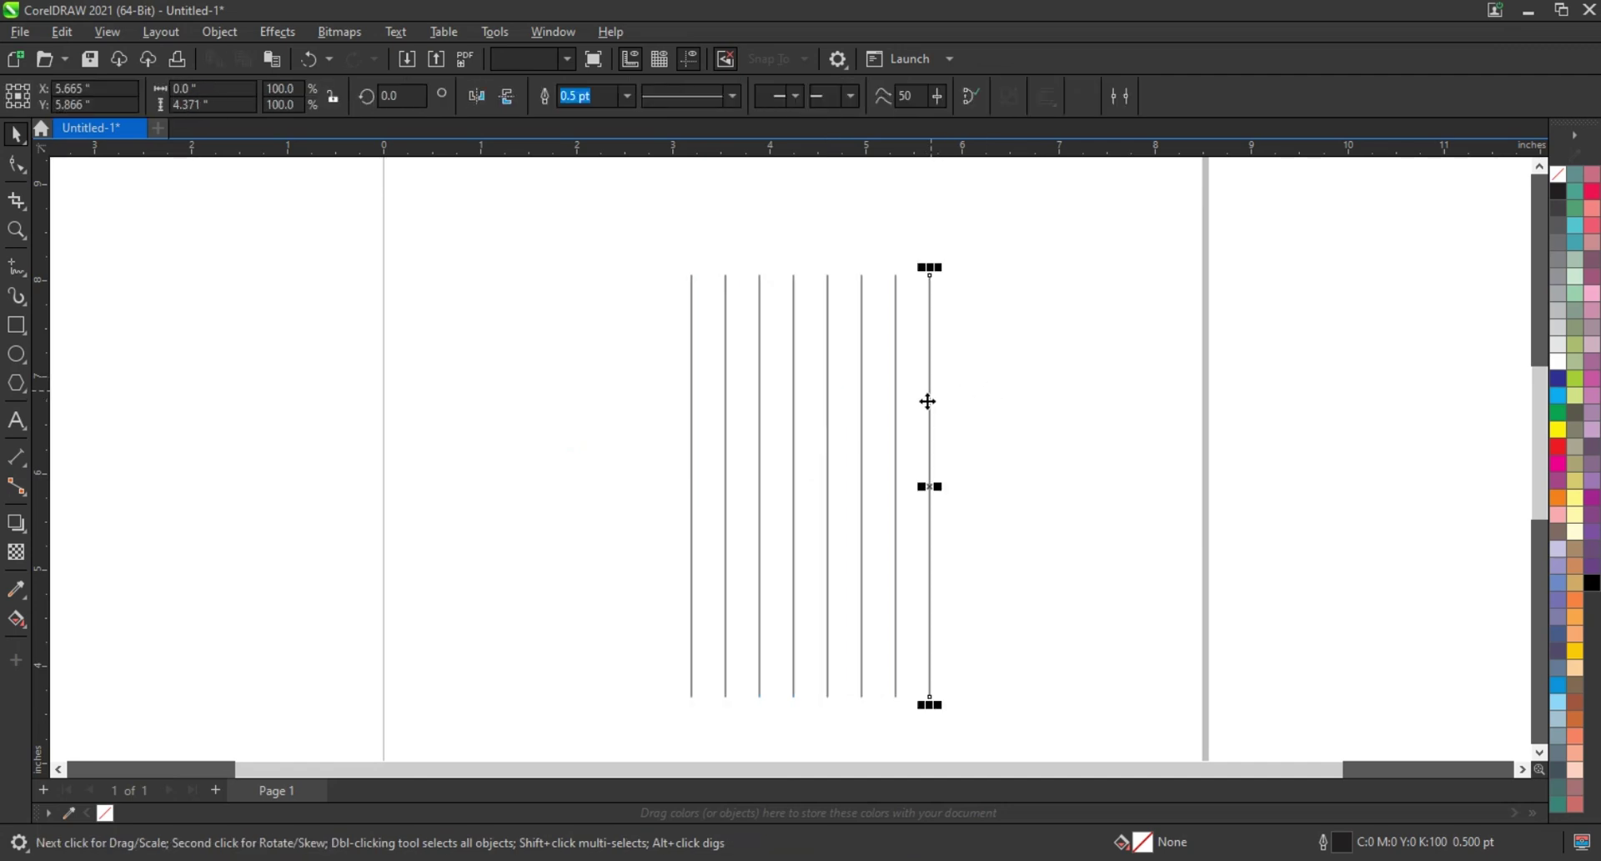
{"action": "left_click", "coordinate": [929, 383]}
{"action": "mouse_move", "coordinate": [929, 379]}
{"action": "left_mouse_down"}
{"action": "mouse_move", "coordinate": [1020, 406]}
{"action": "mouse_move", "coordinate": [965, 457]}
{"action": "left_mouse_up"}
{"action": "mouse_move", "coordinate": [1018, 553]}
{"action": "left_mouse_down"}
{"action": "mouse_move", "coordinate": [508, 543]}
{"action": "mouse_move", "coordinate": [737, 554]}
{"action": "mouse_move", "coordinate": [728, 527]}
{"action": "left_mouse_up"}
{"action": "left_click", "coordinate": [1004, 420], "text": "shift"}
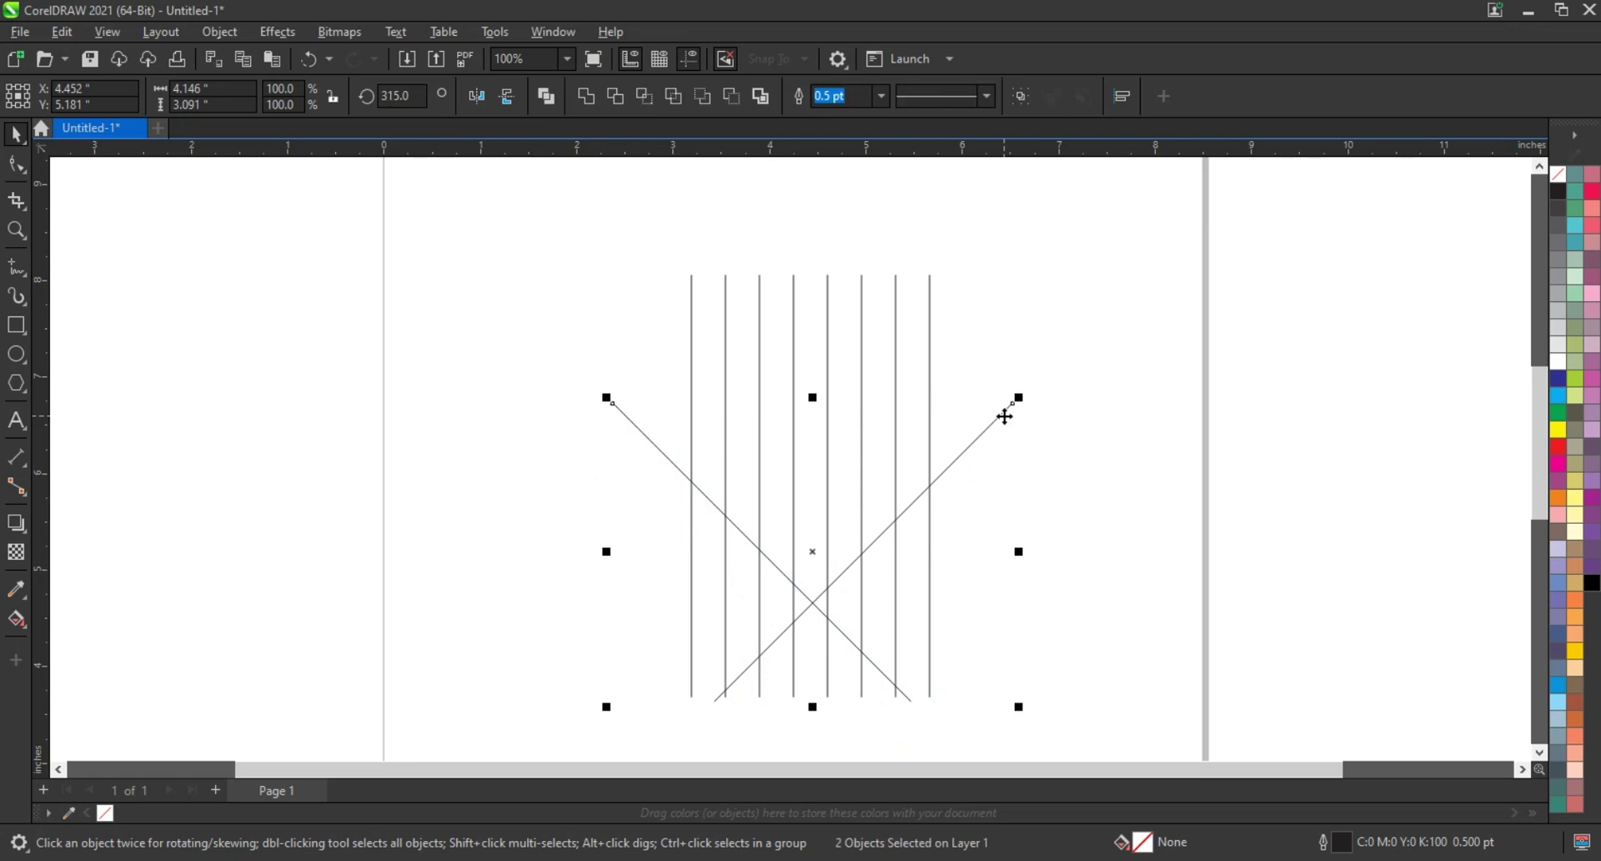
- Centre the X over the vertical lines and stack copies of it lower down the grid
{"action": "left_click", "coordinate": [727, 302]}
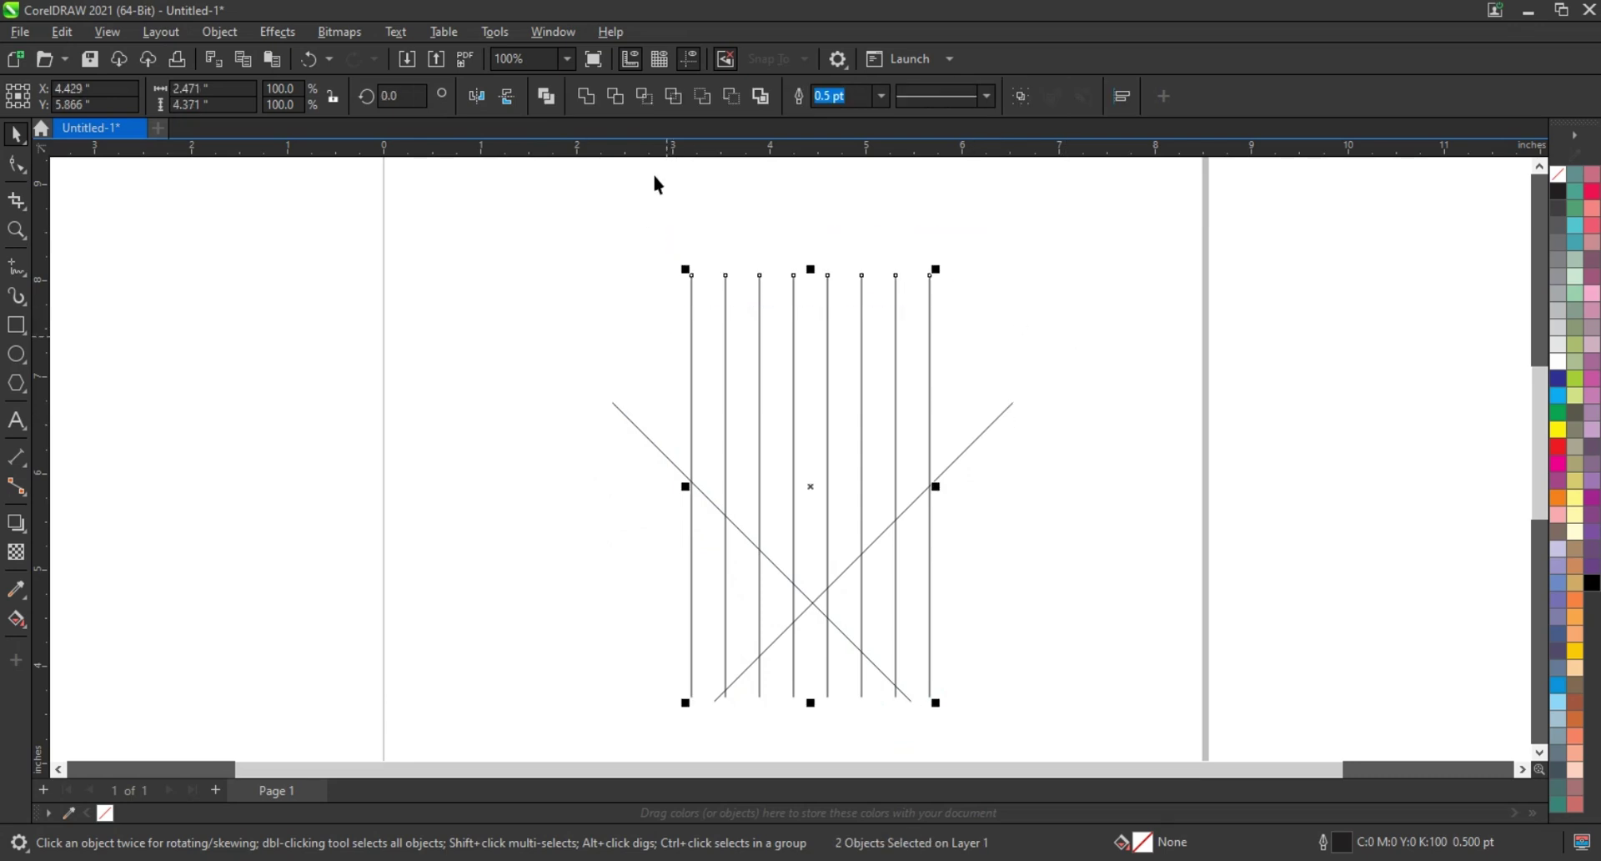
{"action": "left_click_drag", "start_coordinate": [1094, 349], "coordinate": [584, 717]}
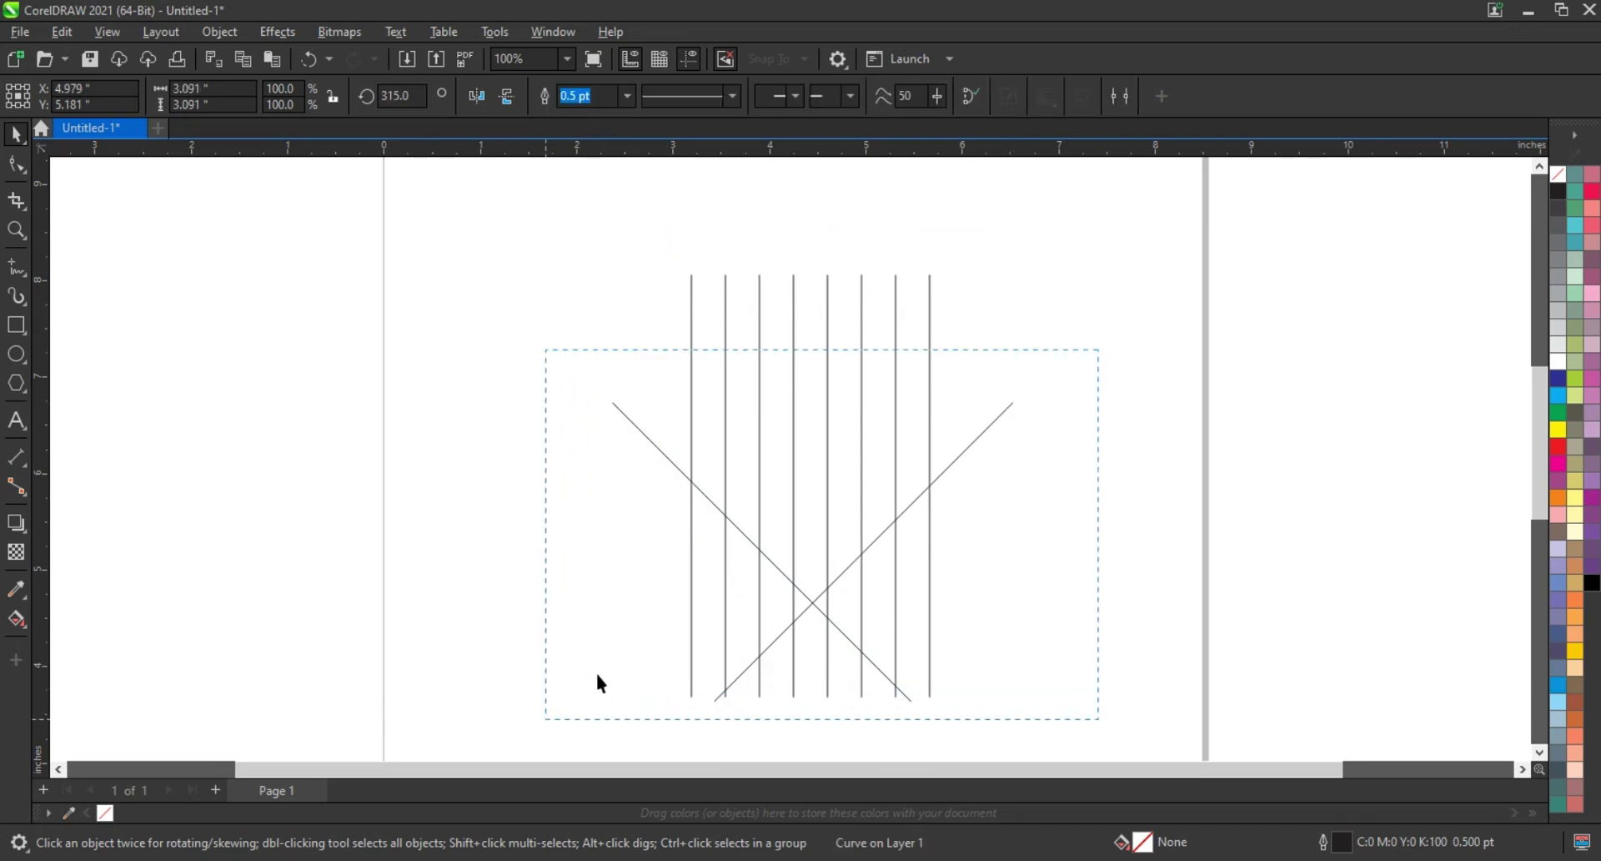
{"action": "key", "text": "ctrl+z"}
{"action": "left_click", "coordinate": [1058, 415]}
{"action": "left_click_drag", "start_coordinate": [1044, 347], "coordinate": [547, 722]}
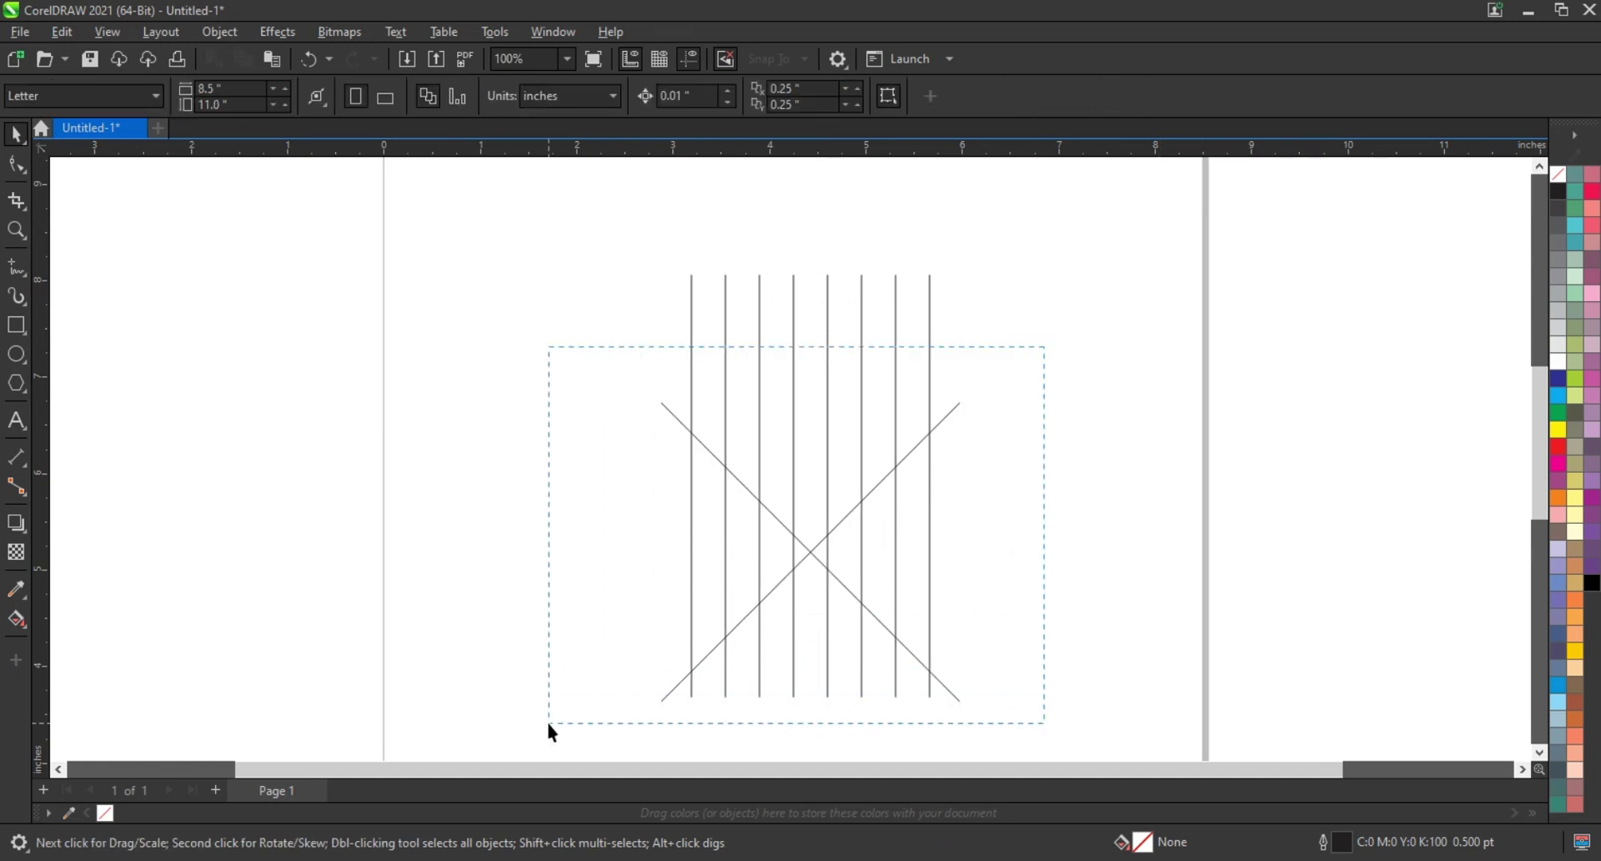
{"action": "mouse_move", "coordinate": [816, 552]}
{"action": "left_mouse_down"}
{"action": "mouse_move", "coordinate": [808, 655]}
{"action": "mouse_move", "coordinate": [816, 335]}
{"action": "mouse_move", "coordinate": [804, 387]}
{"action": "left_mouse_up"}
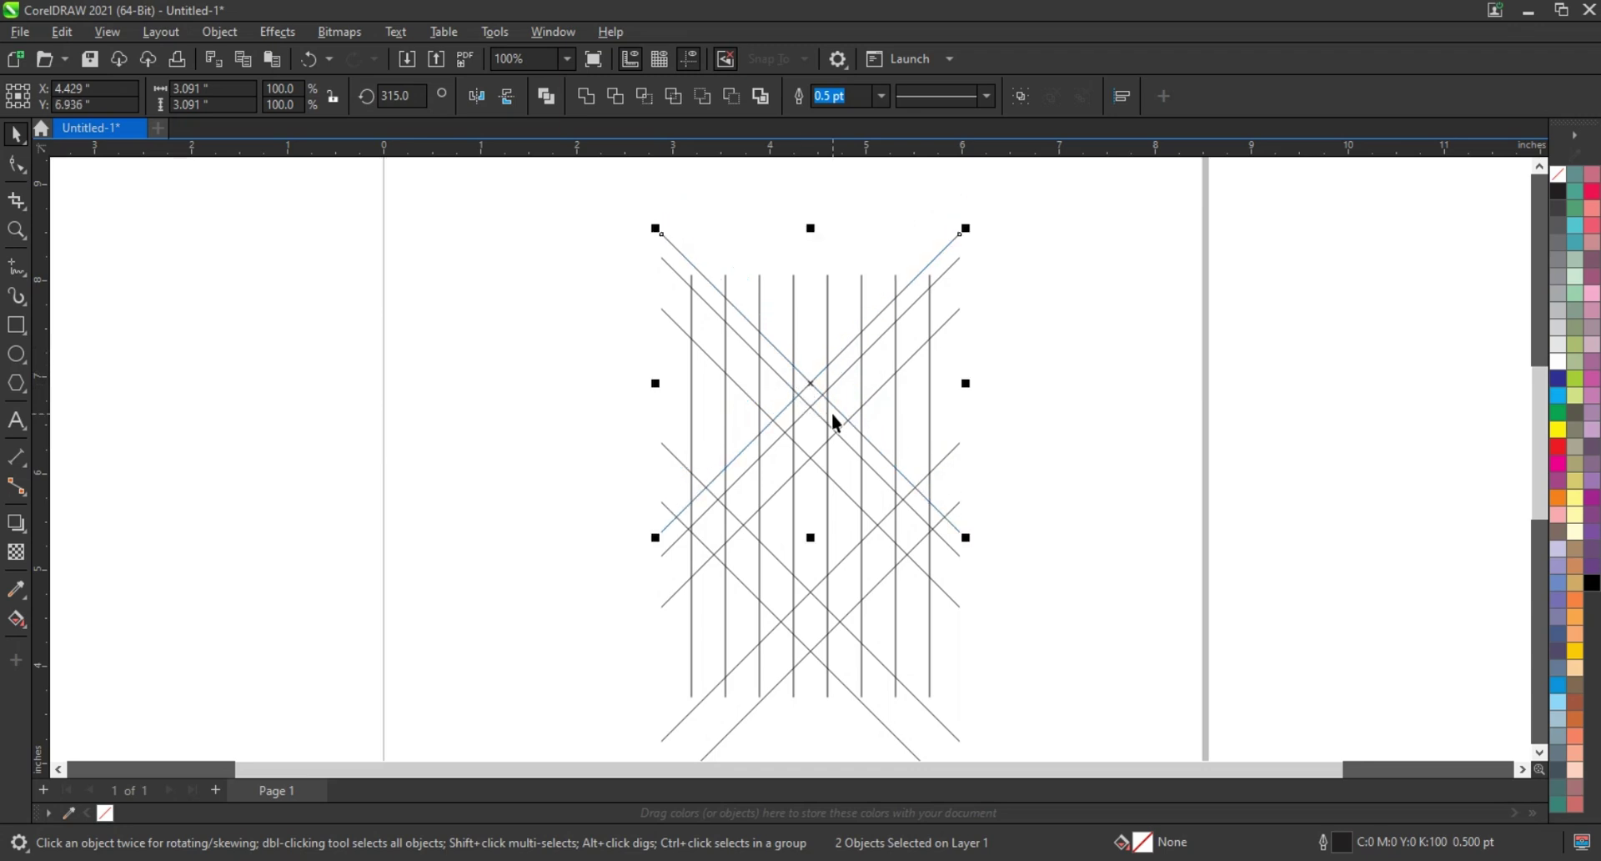
{"action": "key", "text": "F5"}
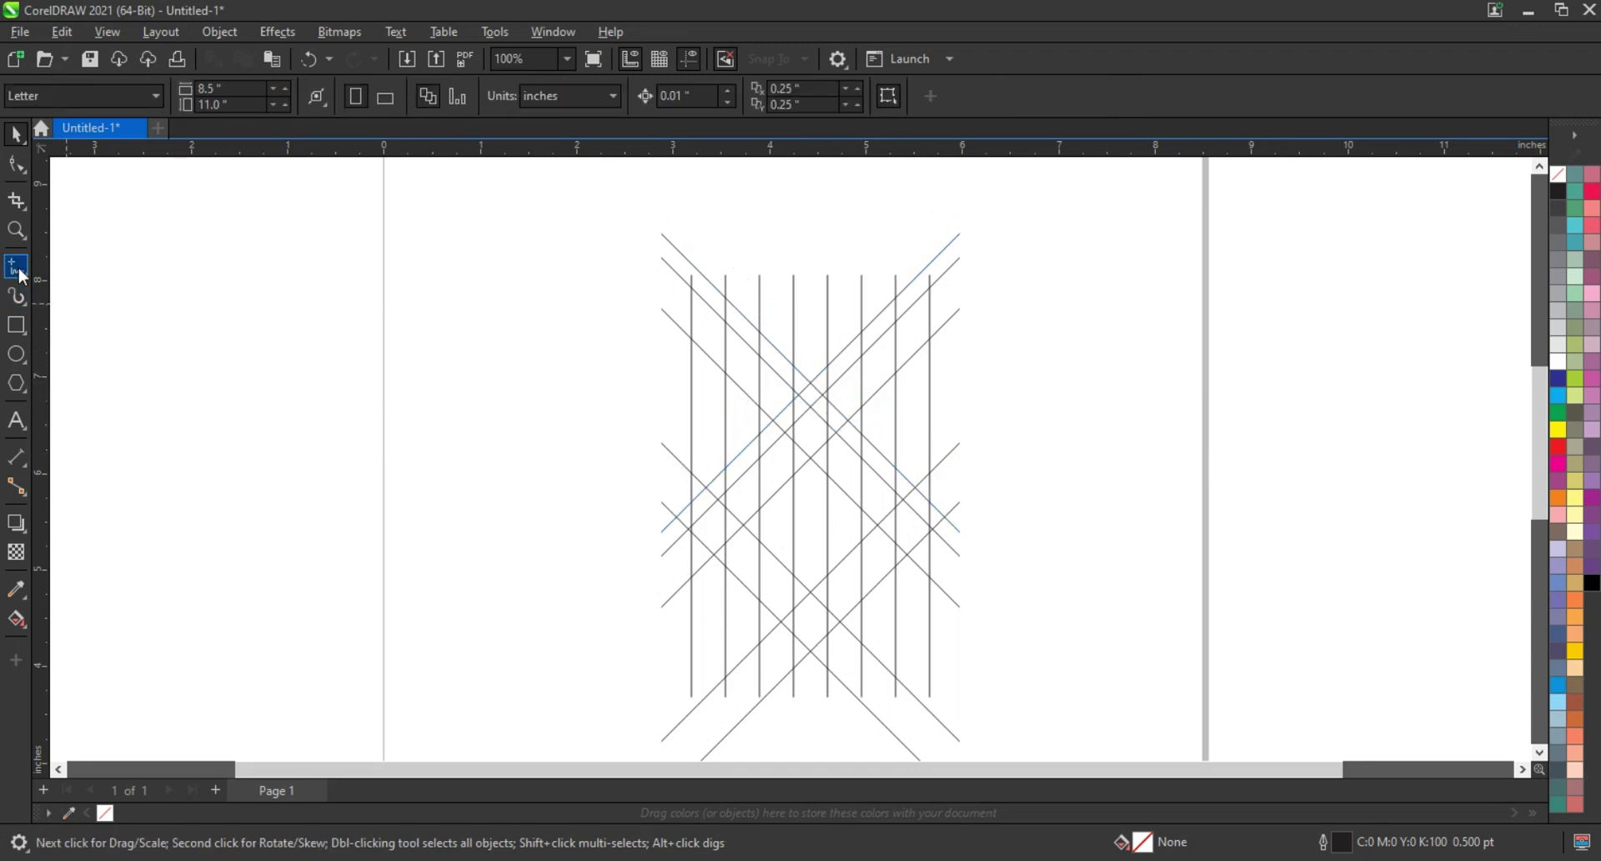
- Draw a horizontal line across the grid top and delete inner segments on both M halves
{"action": "left_click_drag", "start_coordinate": [661, 282], "coordinate": [1043, 282]}
{"action": "key", "text": "space"}
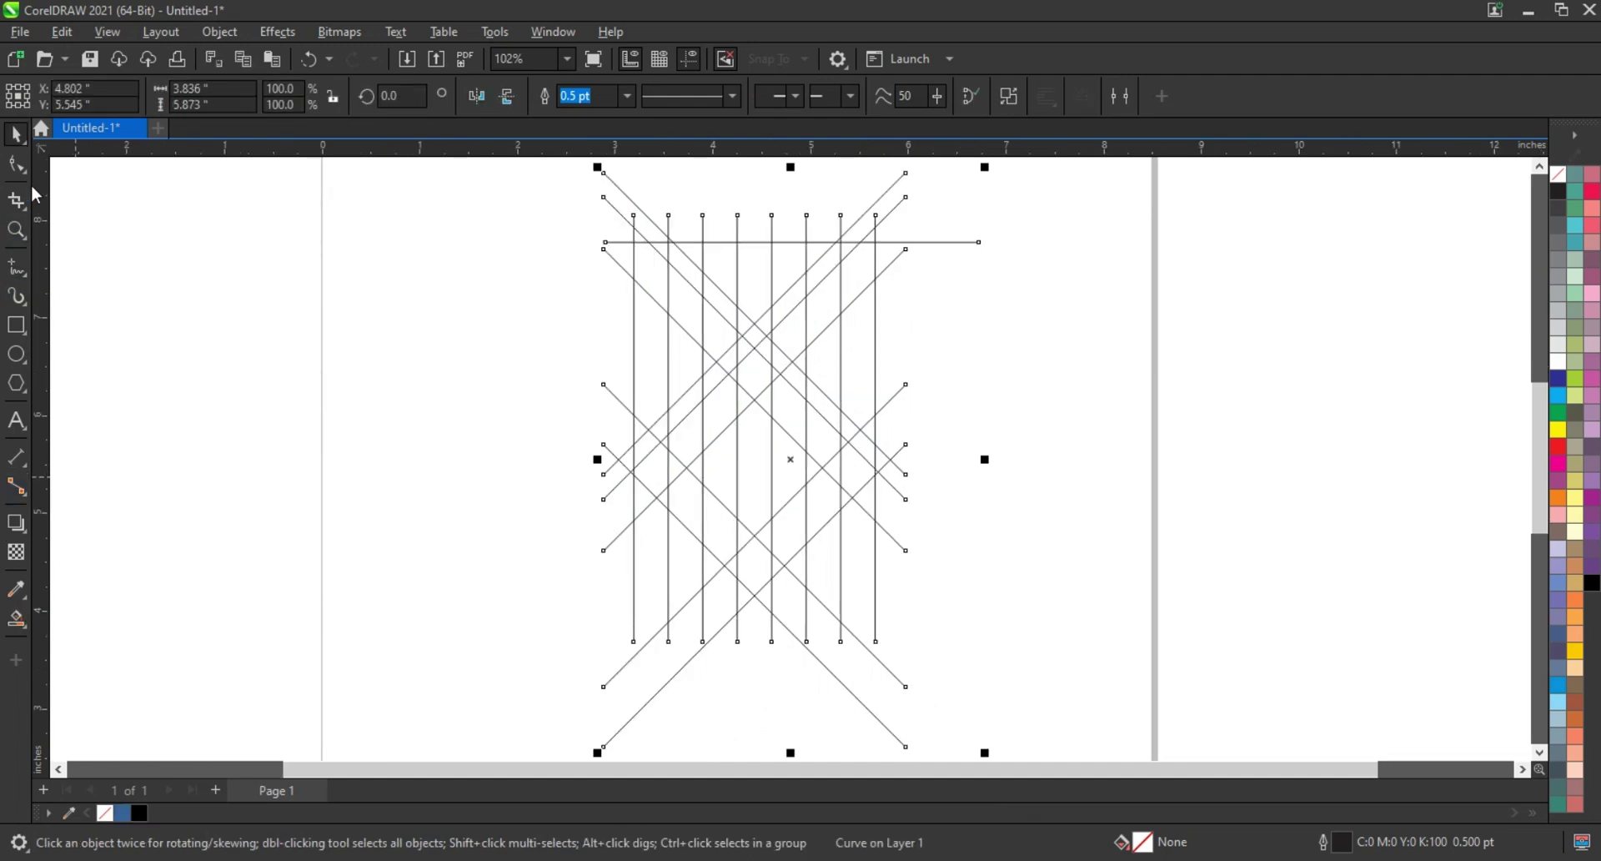
{"action": "left_click", "coordinate": [32, 219]}
{"action": "left_click", "coordinate": [76, 244]}
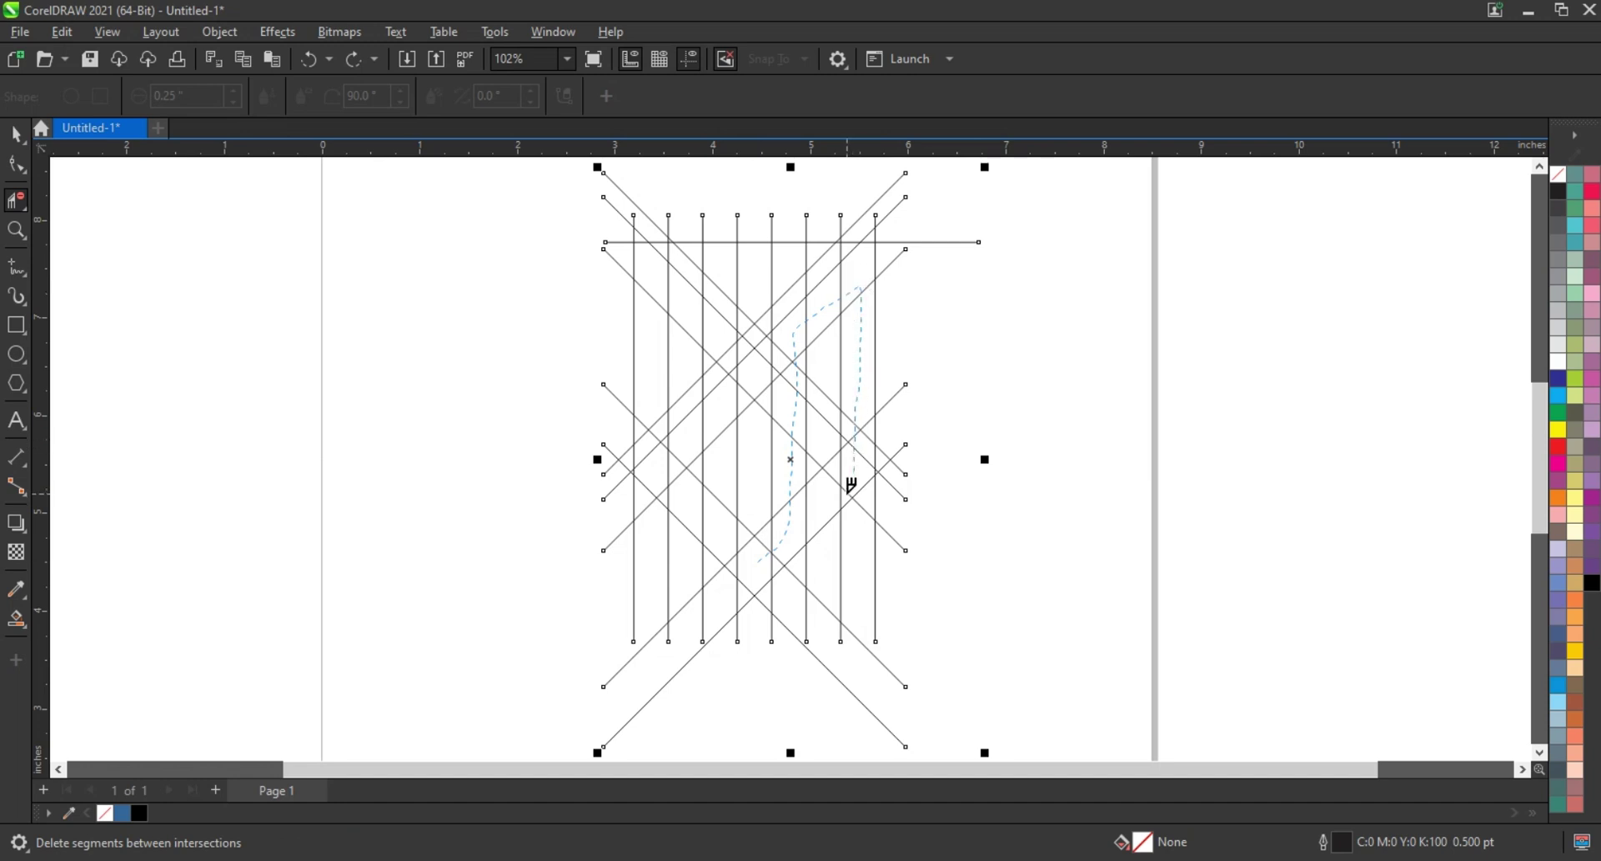
{"action": "left_click_drag", "start_coordinate": [851, 484], "coordinate": [1185, 349]}
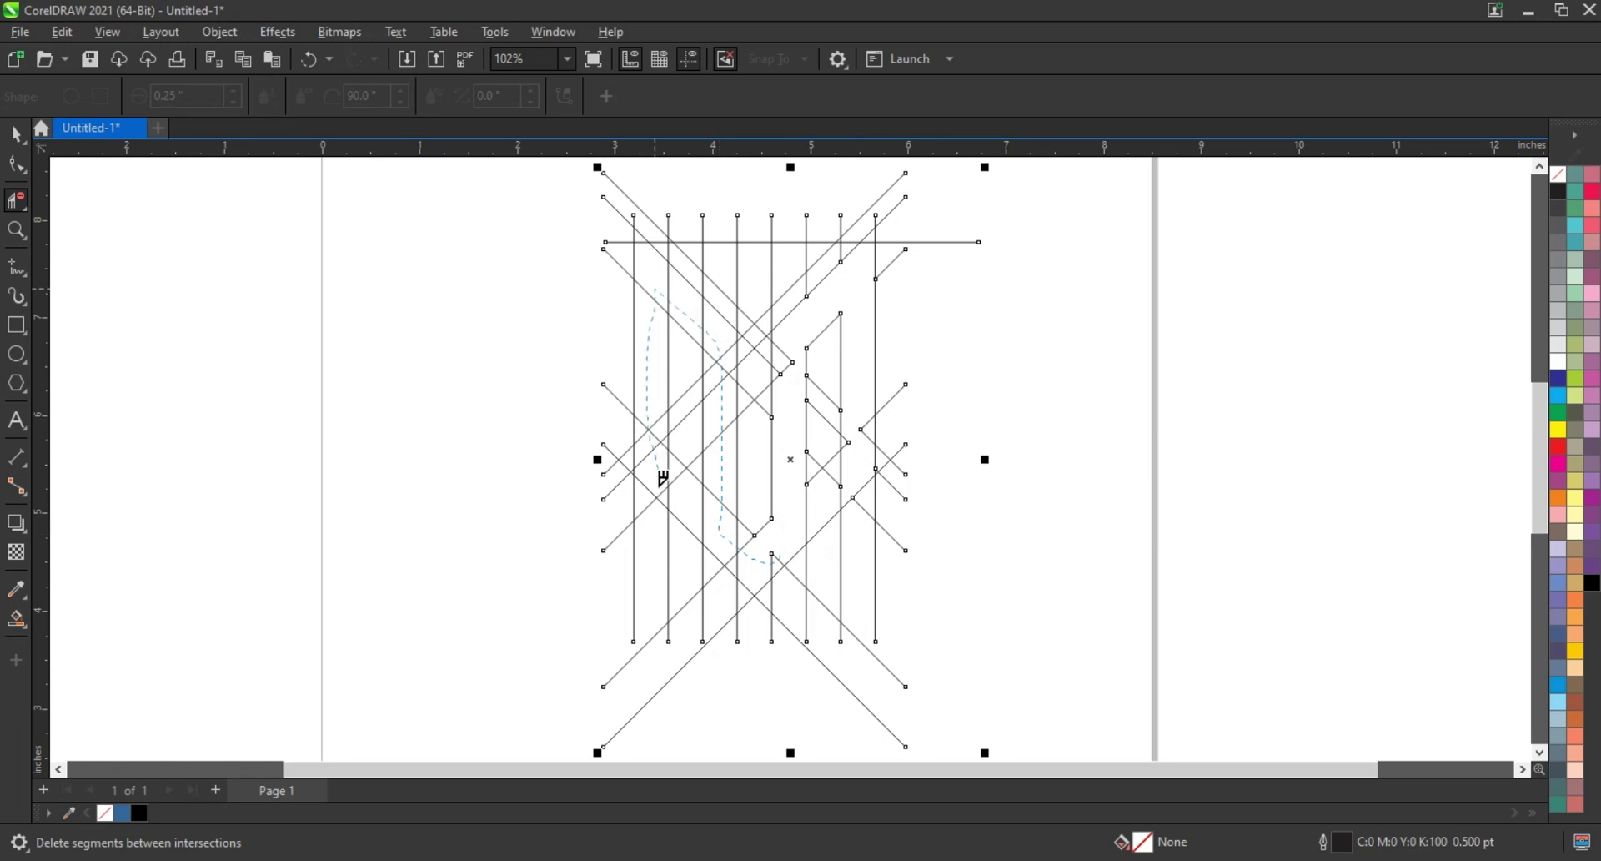
{"action": "left_click_drag", "start_coordinate": [663, 477], "coordinate": [664, 492]}
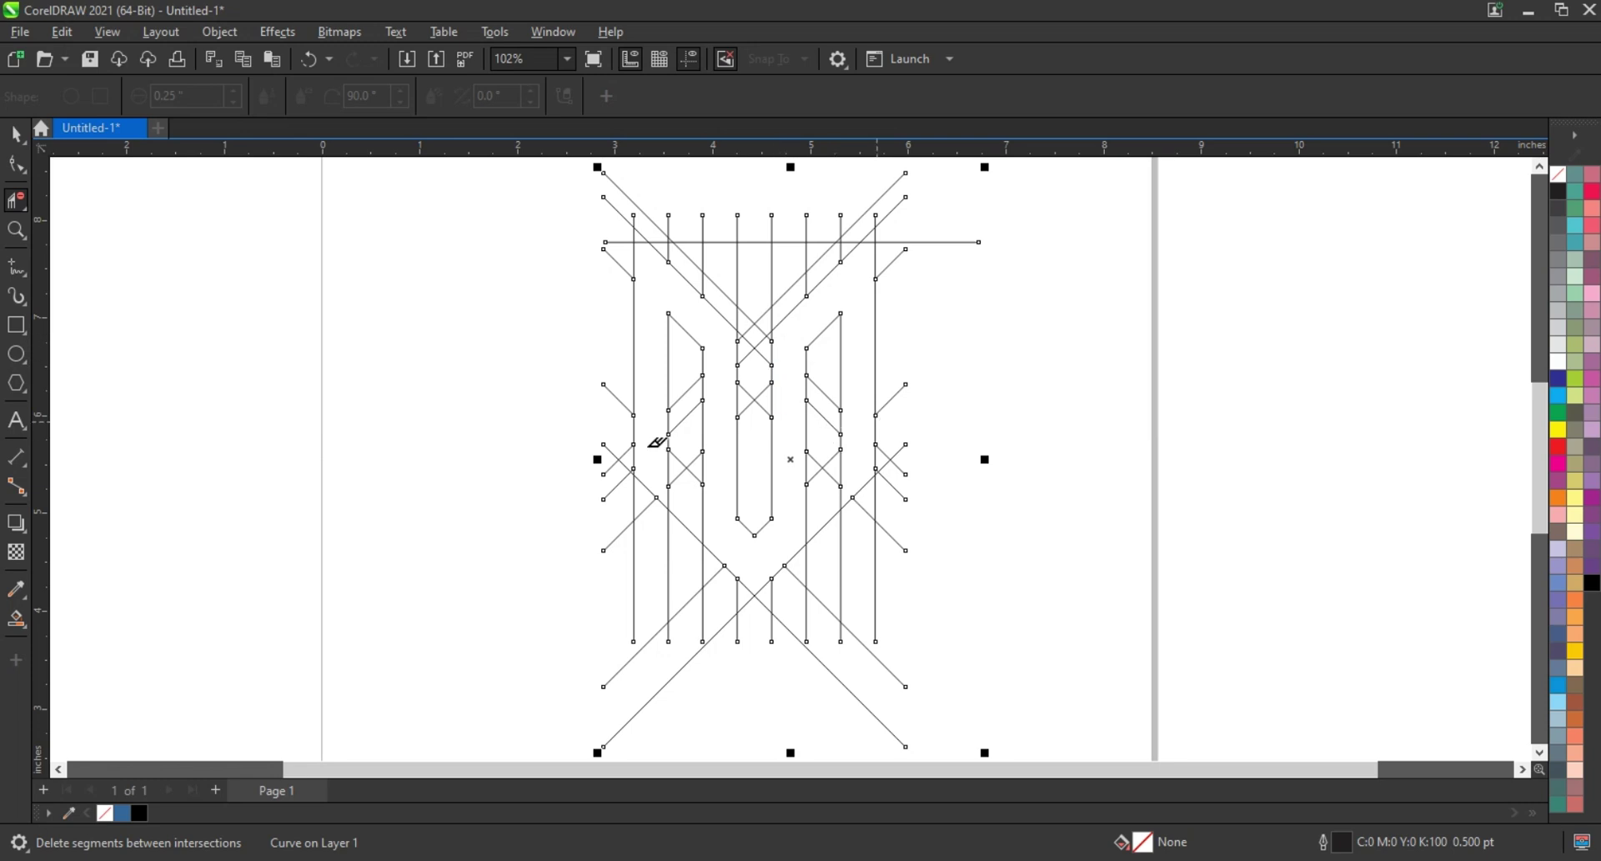
- Smart Fill the large M region and top-centre region into a single M shape
{"action": "left_click", "coordinate": [790, 322]}
{"action": "left_click", "coordinate": [755, 275]}
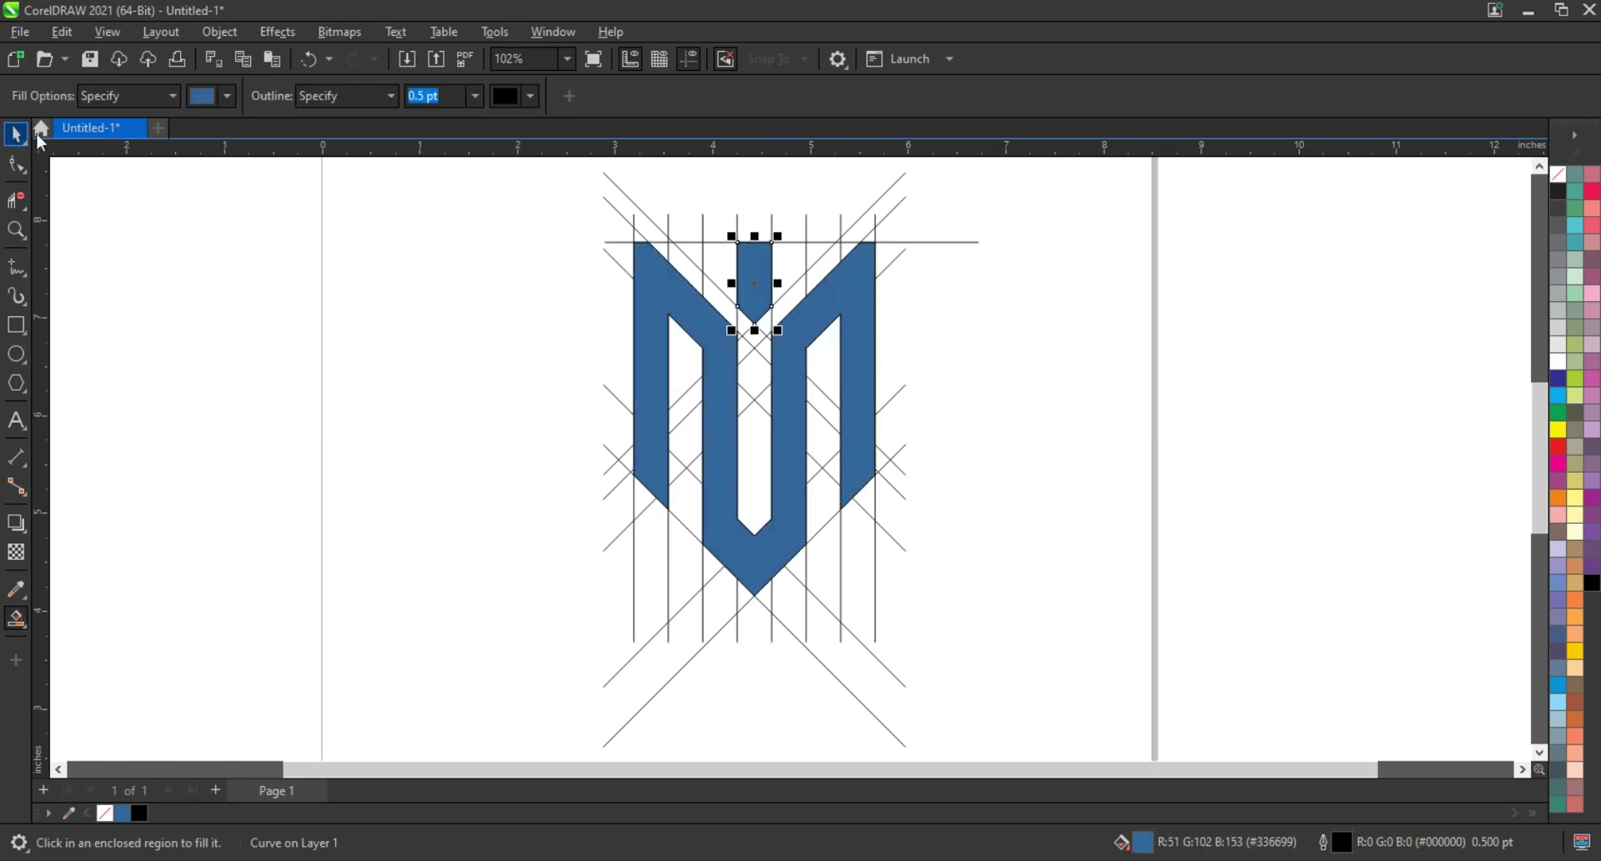
{"action": "left_click", "coordinate": [16, 133]}
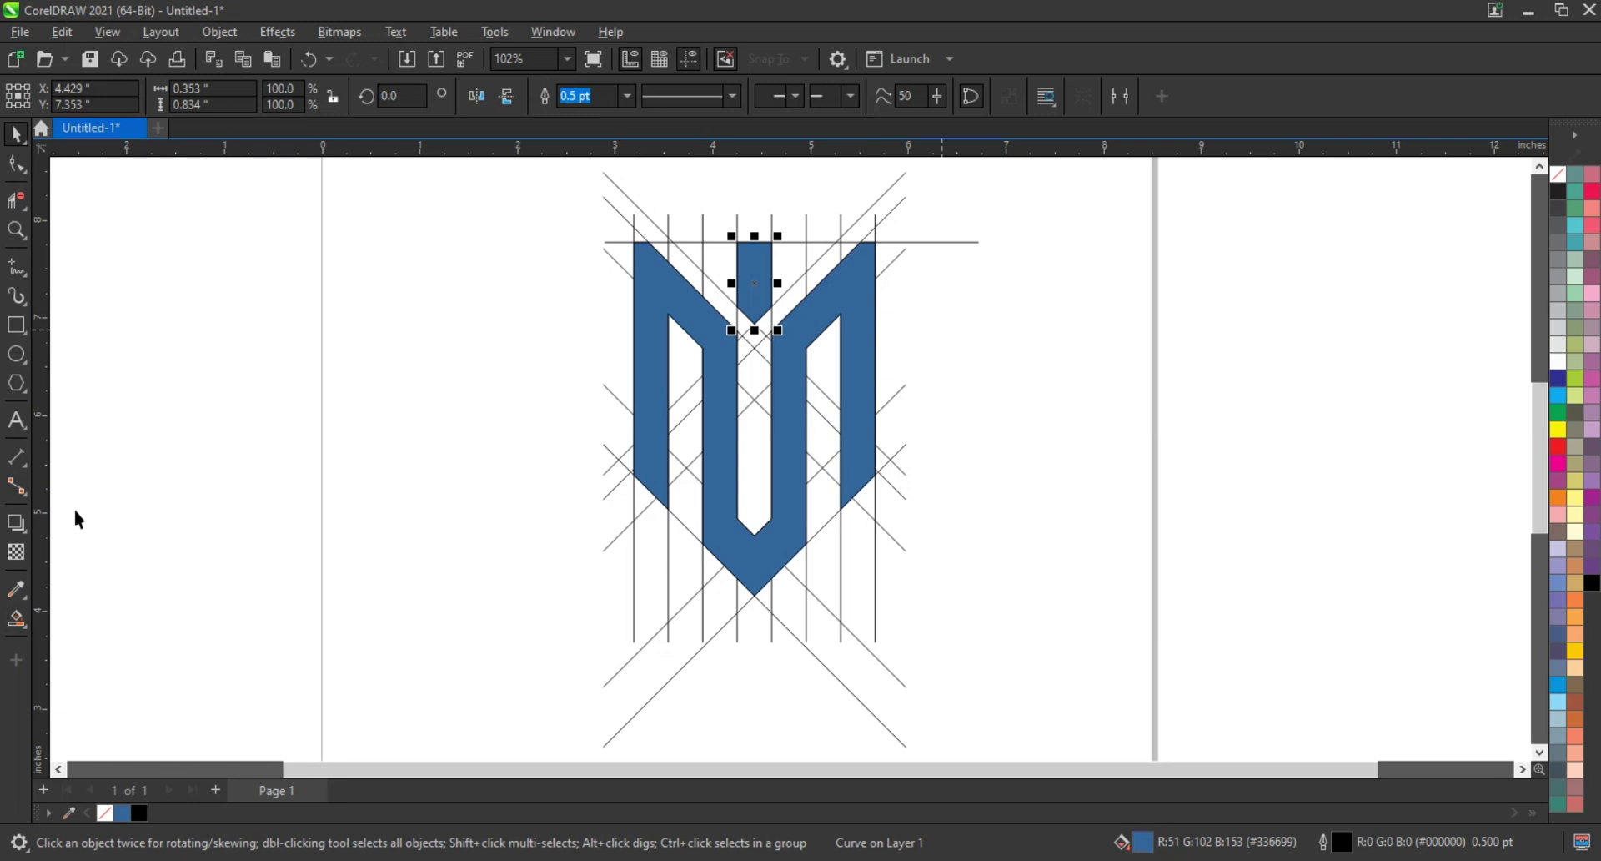
{"action": "left_click", "coordinate": [16, 618]}
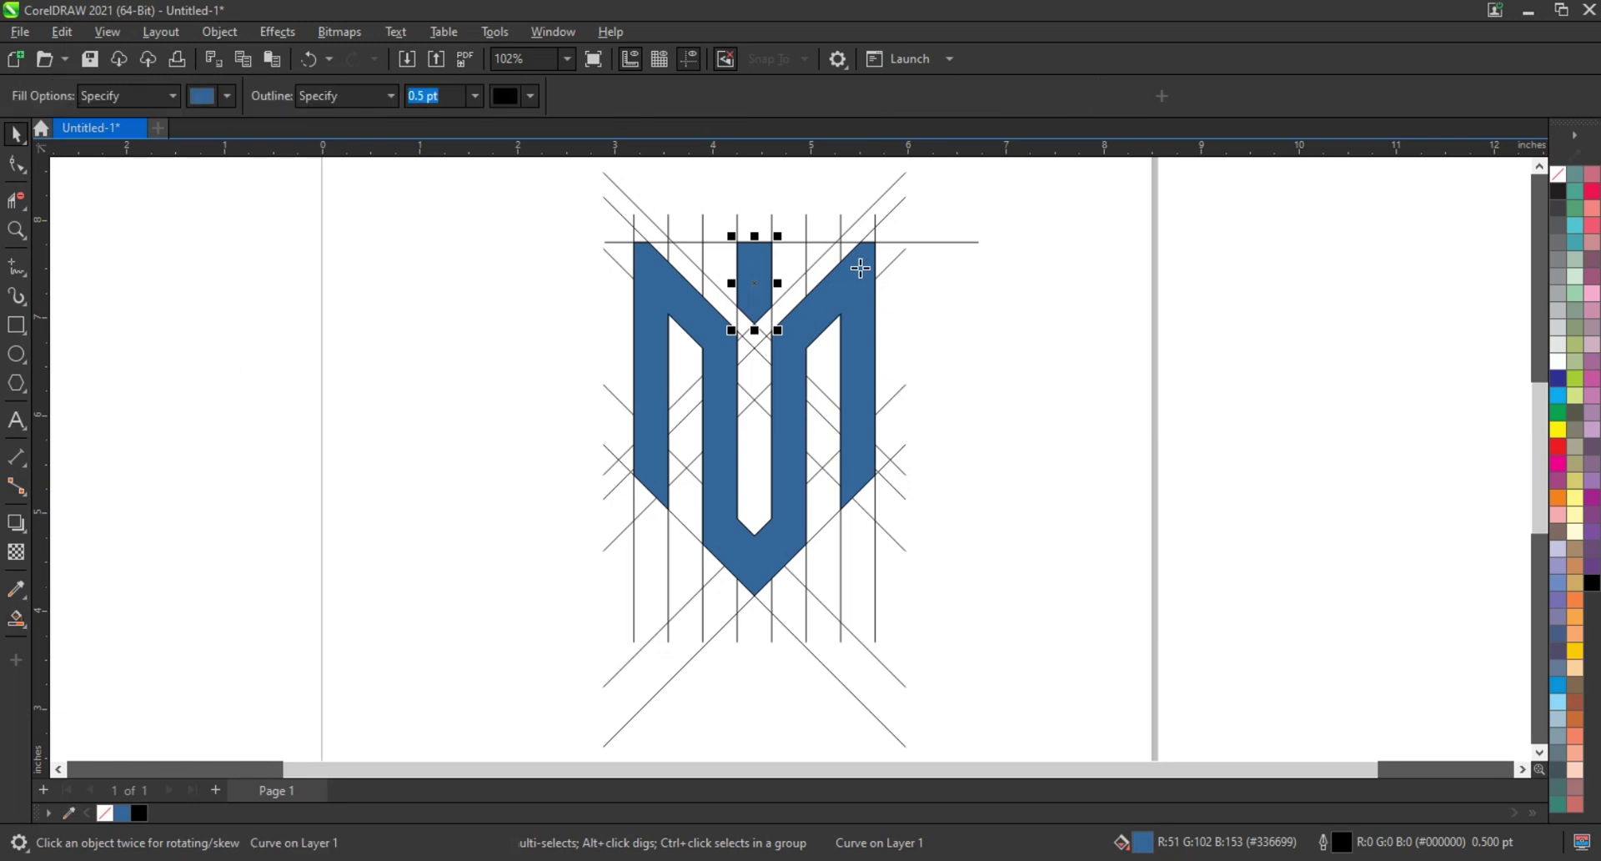
{"action": "left_click", "coordinate": [874, 321]}
{"action": "key", "text": "space"}
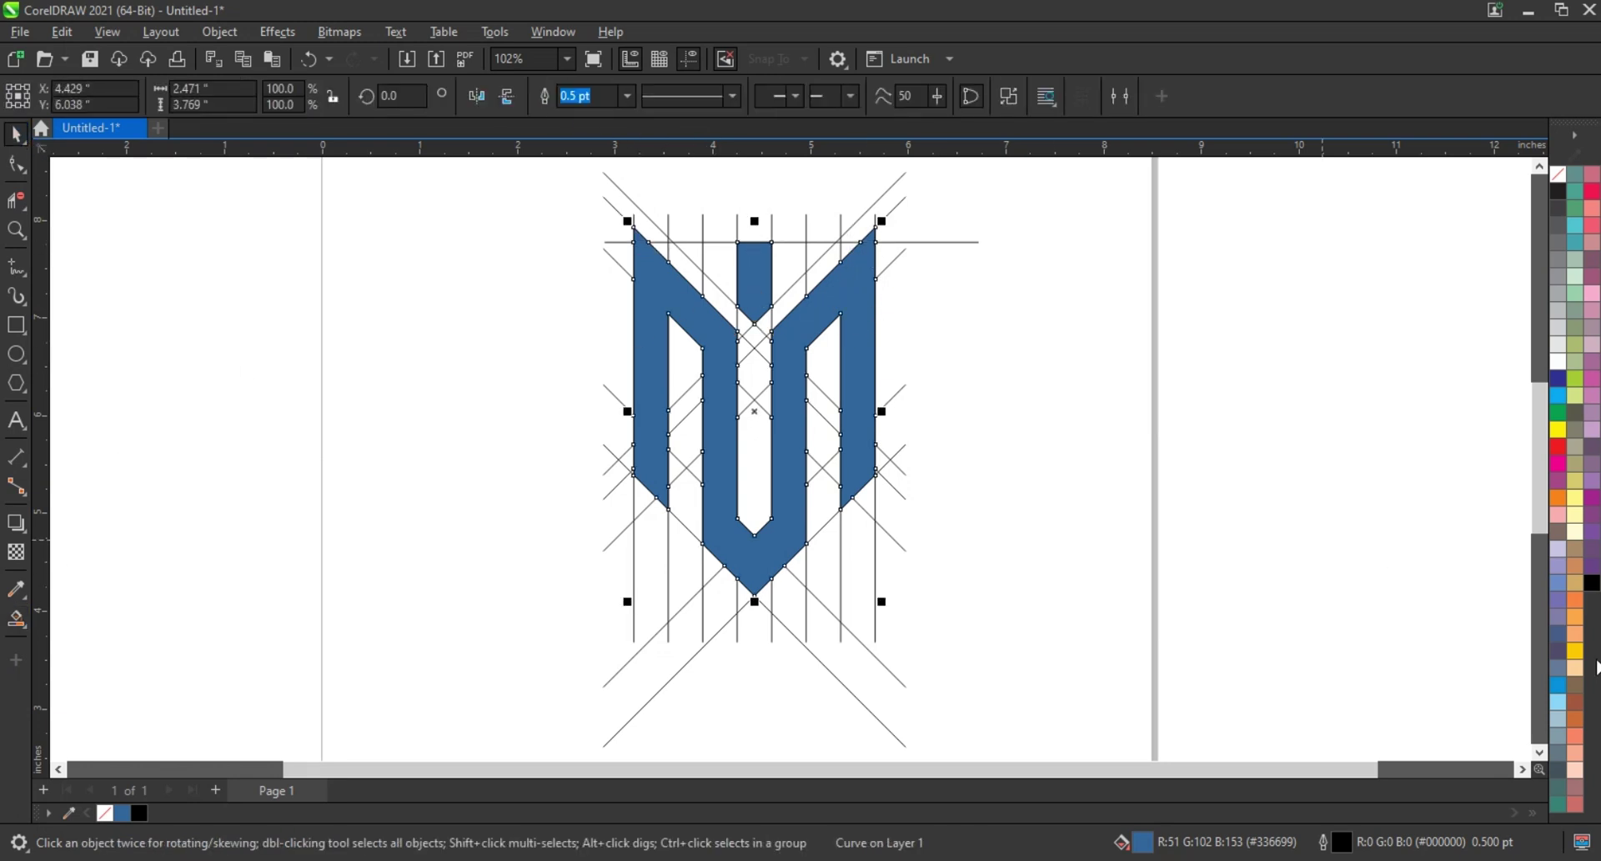
{"action": "left_click", "coordinate": [1168, 439]}
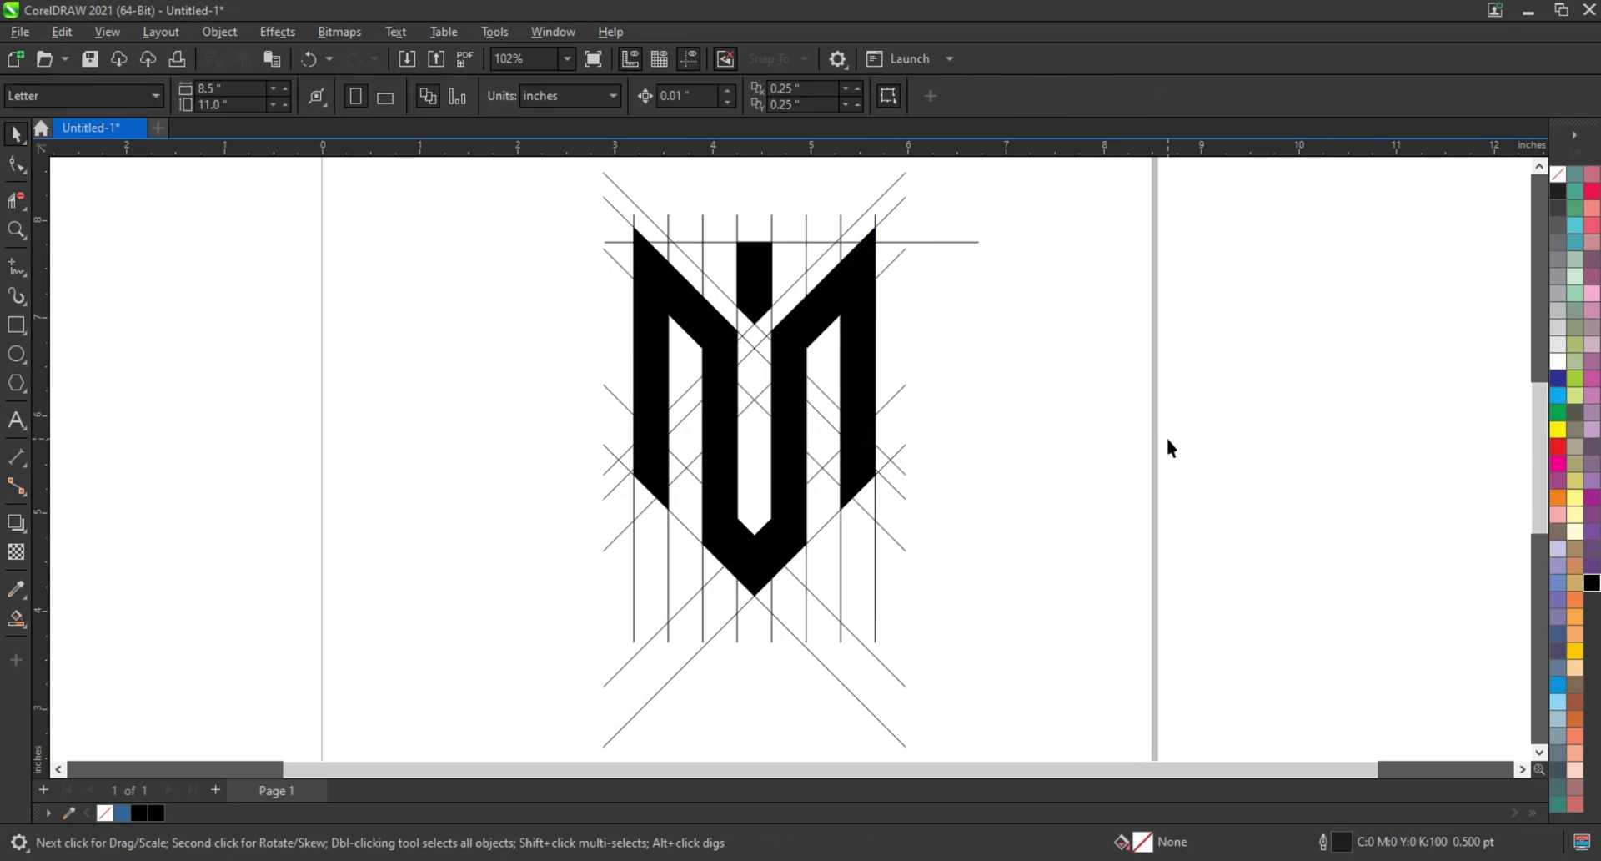
- Zoom into the lower M and Smart Fill the small triangles on its left and right
{"action": "left_click", "coordinate": [15, 234]}
{"action": "left_click_drag", "start_coordinate": [517, 348], "coordinate": [1063, 567]}
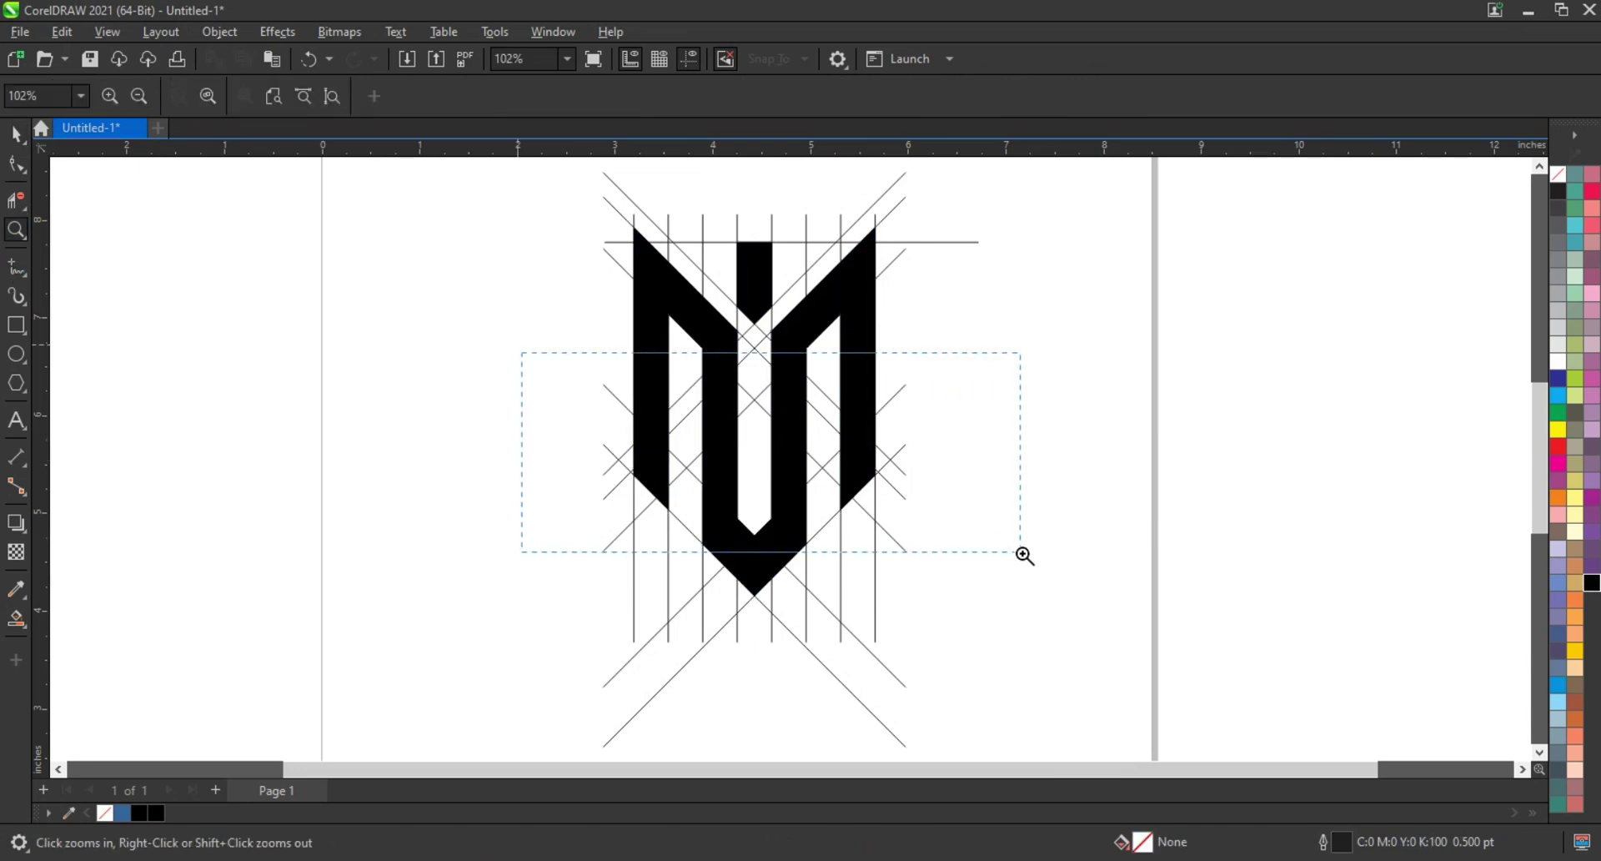
{"action": "left_click_drag", "start_coordinate": [251, 328], "coordinate": [1197, 633]}
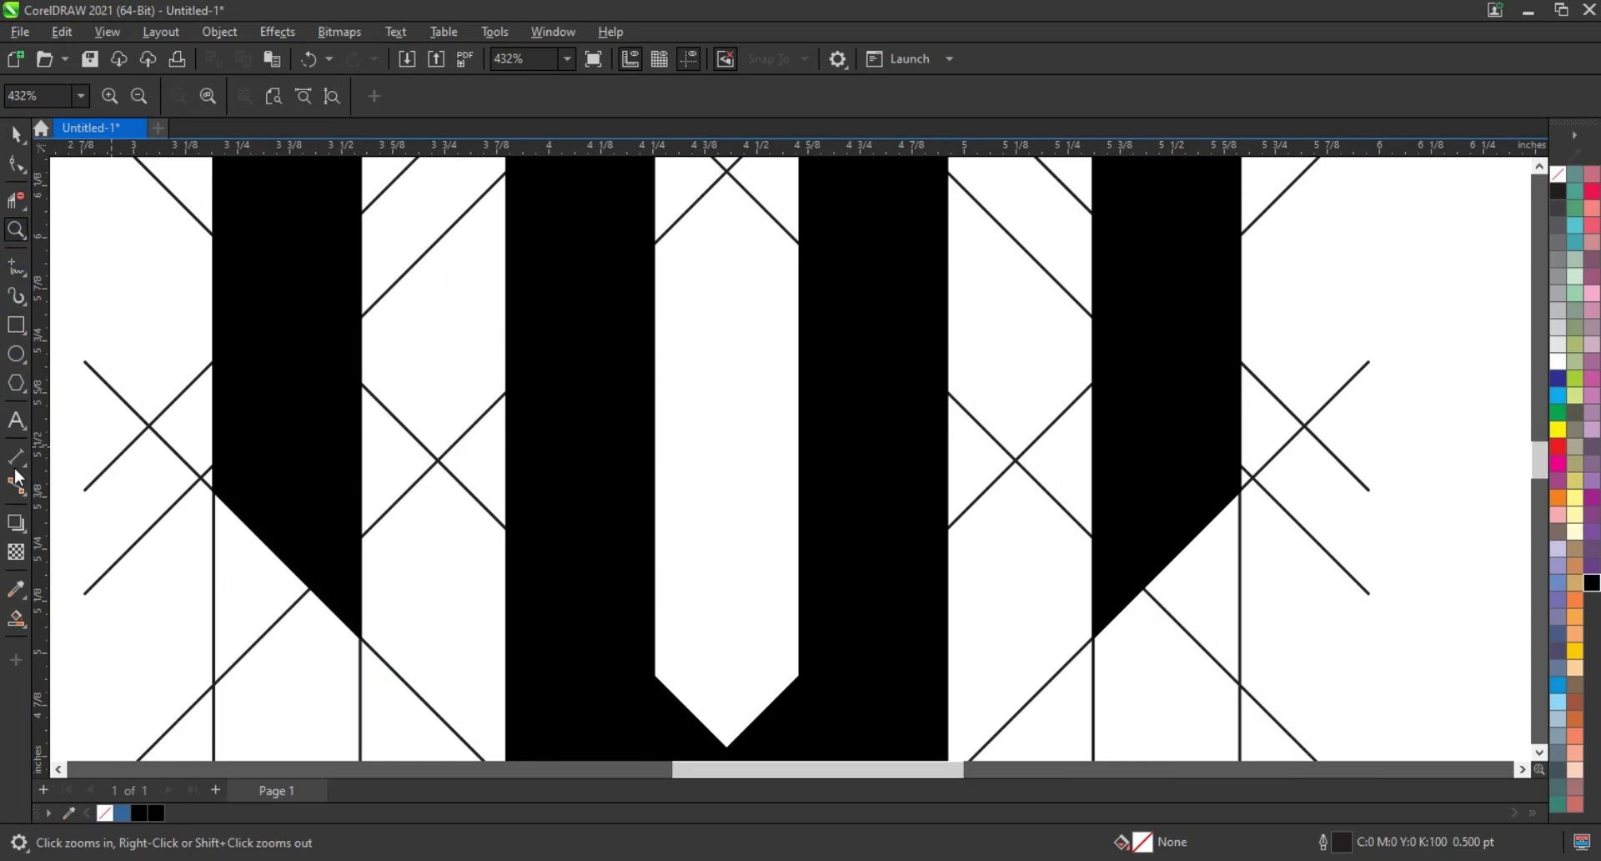
{"action": "left_click", "coordinate": [192, 436]}
{"action": "left_click", "coordinate": [1274, 443]}
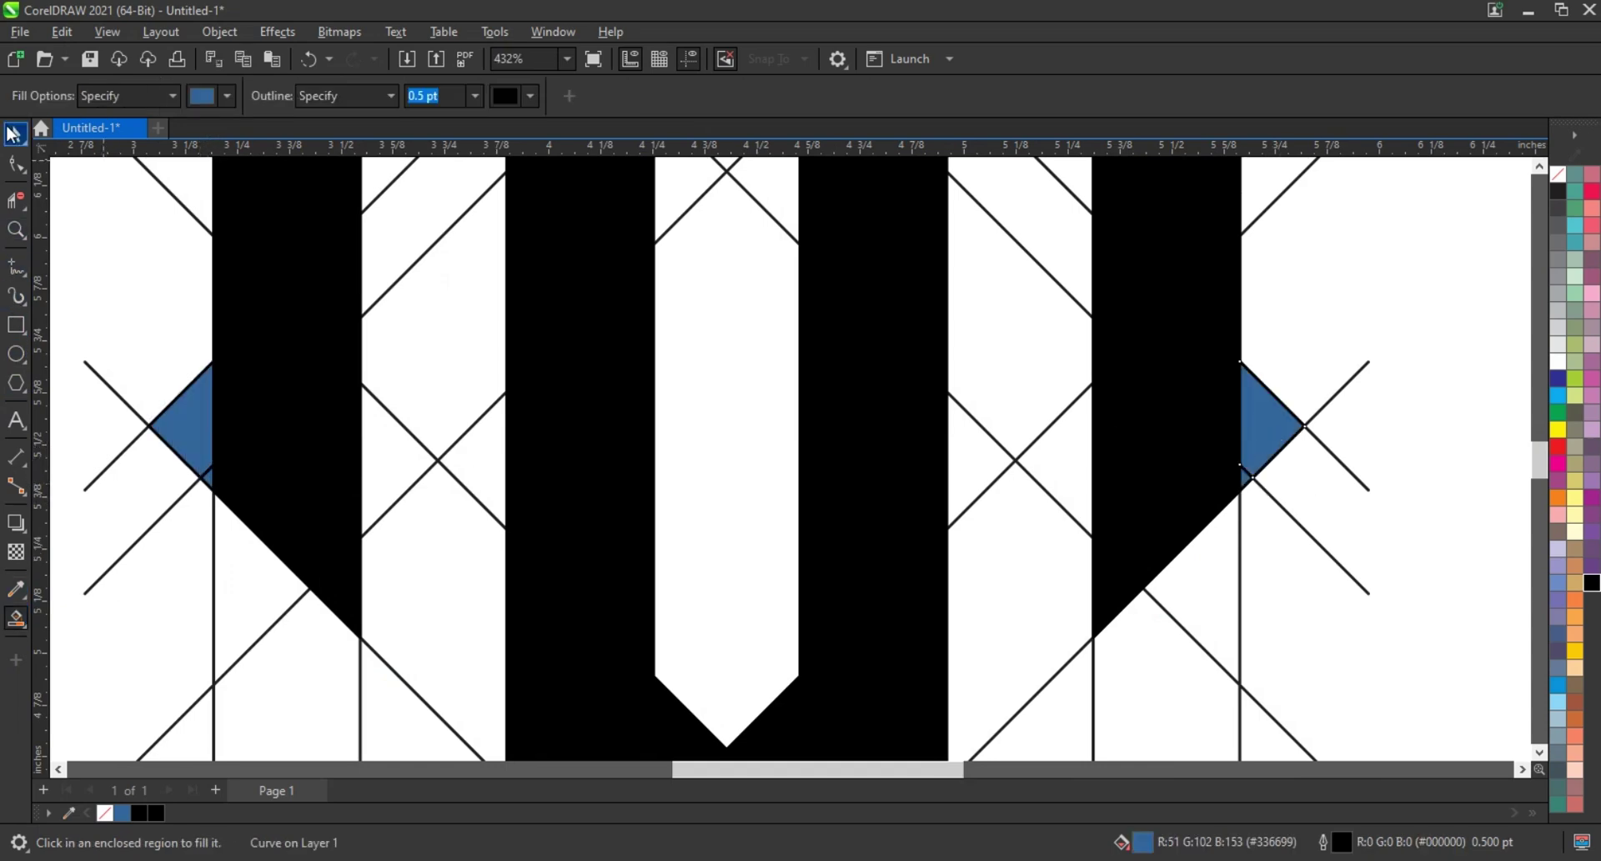
- Weld the left and right triangles into the black M
{"action": "key", "text": "space"}
{"action": "left_click", "coordinate": [1183, 458], "text": "shift"}
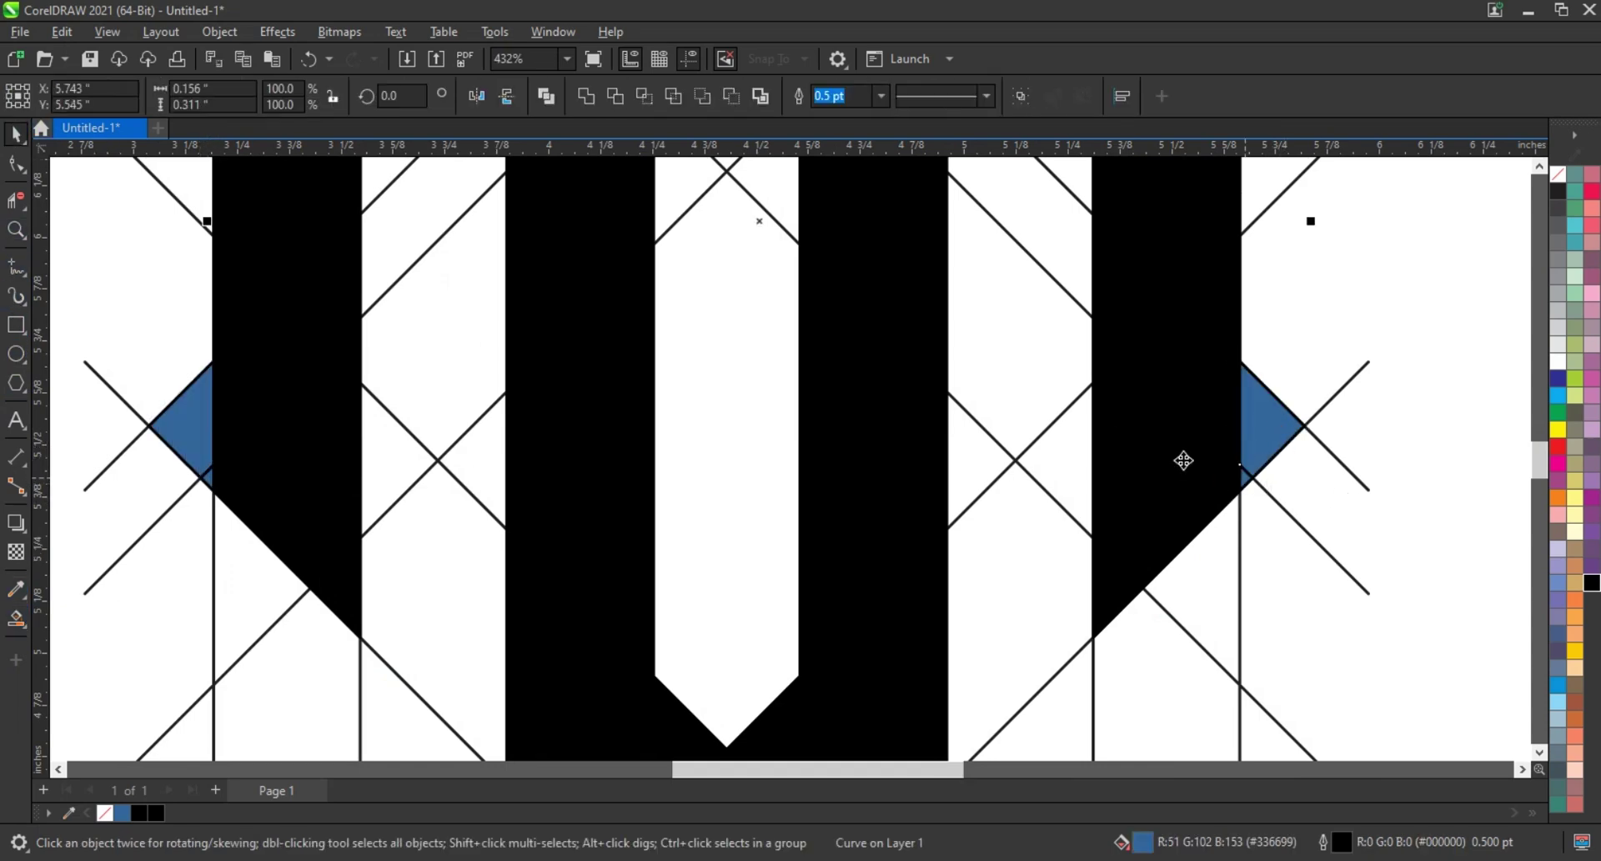
{"action": "left_click", "coordinate": [586, 99]}
{"action": "left_click", "coordinate": [185, 427]}
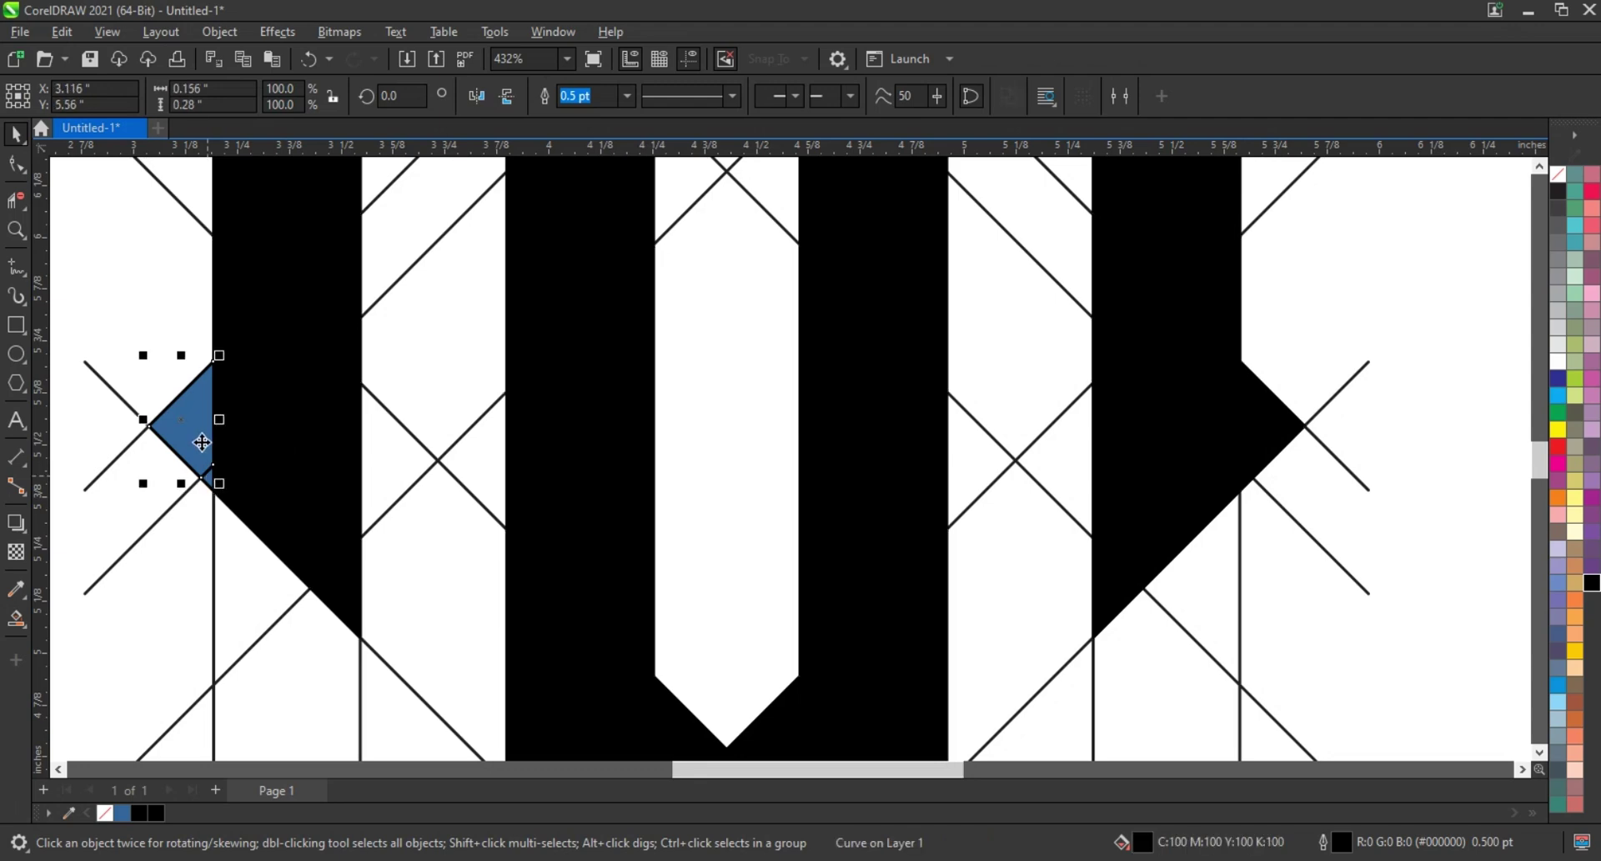
{"action": "left_click", "coordinate": [276, 396], "text": "shift"}
{"action": "left_click", "coordinate": [586, 96]}
- Delete the extra left and right corner nodes of the M with the Shape tool
{"action": "key", "text": "F10"}
{"action": "left_click_drag", "start_coordinate": [197, 342], "coordinate": [250, 422]}
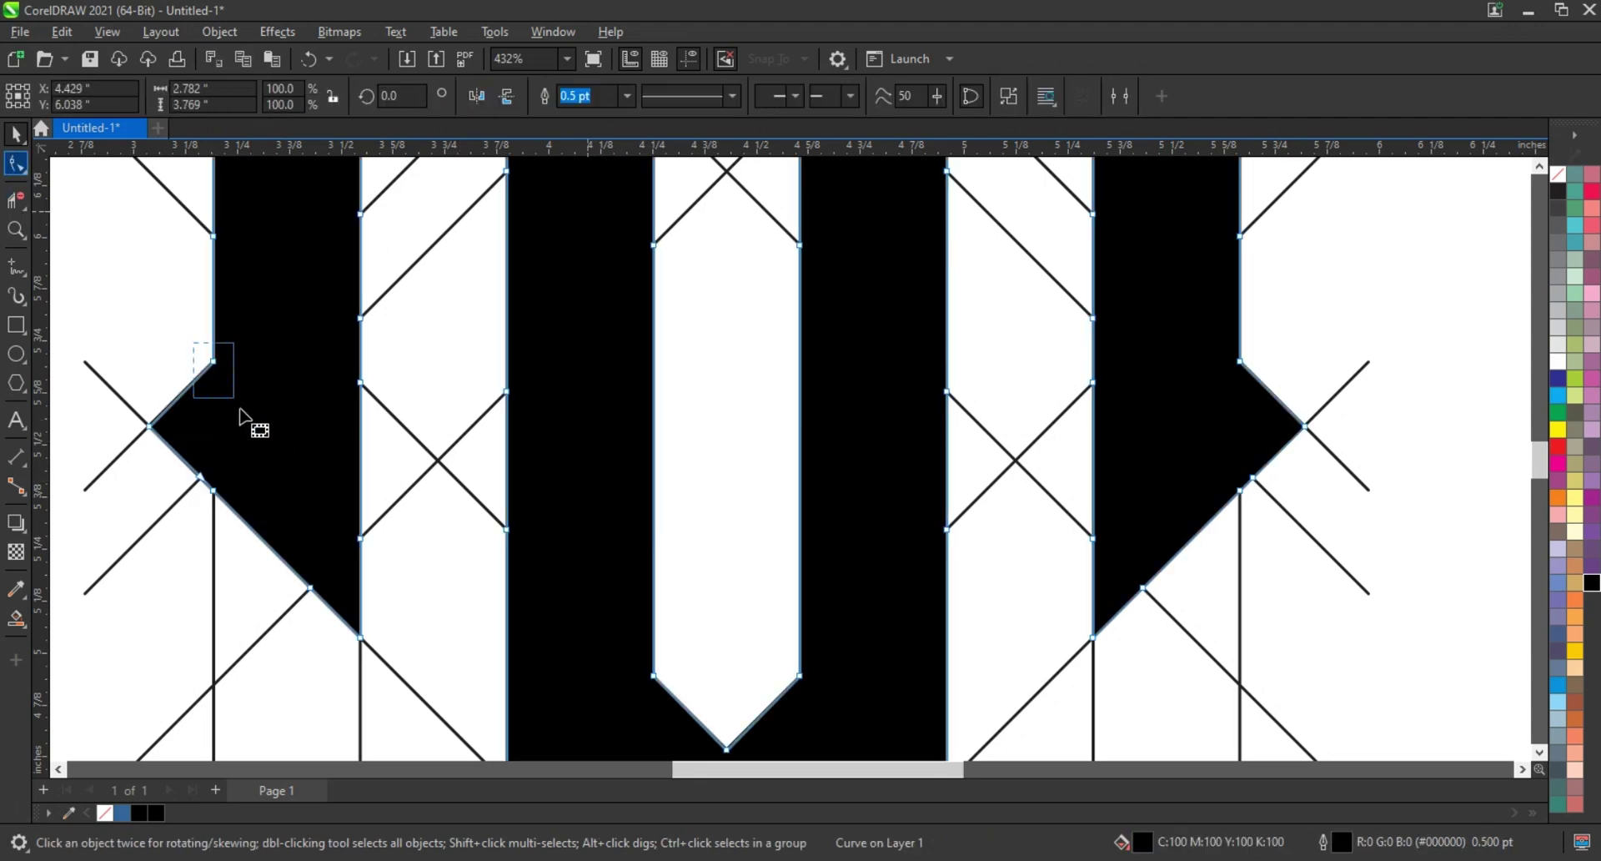
{"action": "key", "text": "Delete"}
{"action": "left_click_drag", "start_coordinate": [1259, 346], "coordinate": [1204, 468]}
{"action": "key", "text": "Delete"}
- Move the finished M off the construction lines and centre it on the page
{"action": "scroll", "coordinate": [1204, 468], "scroll_direction": "down", "scroll_amount": 3}
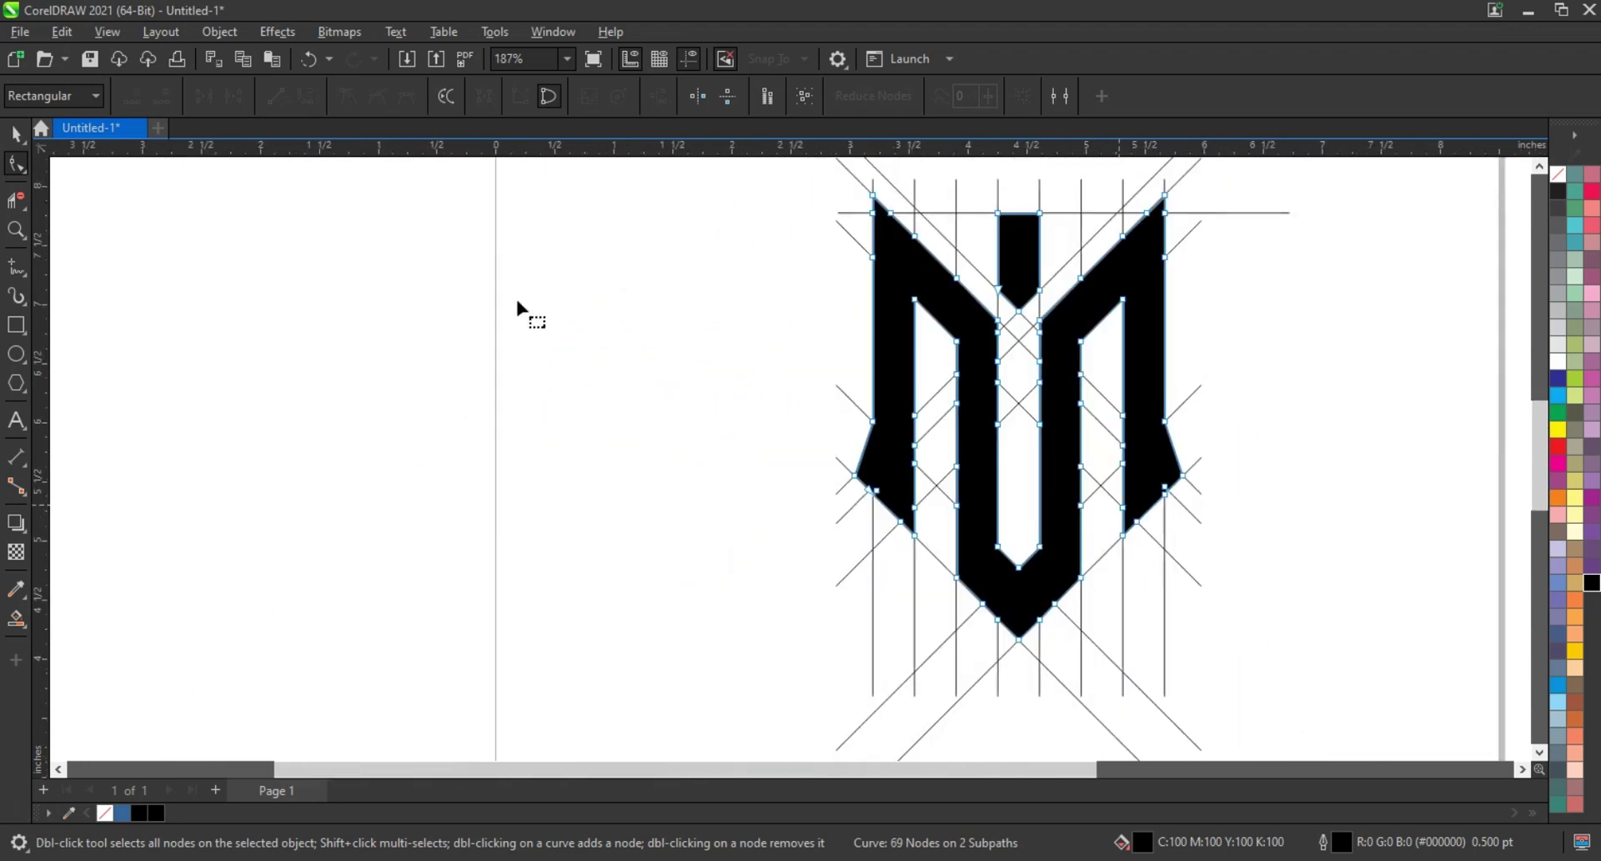
{"action": "key", "text": "space"}
{"action": "scroll", "coordinate": [1073, 454], "scroll_direction": "down", "scroll_amount": 1}
{"action": "left_click_drag", "start_coordinate": [1091, 360], "coordinate": [457, 357]}
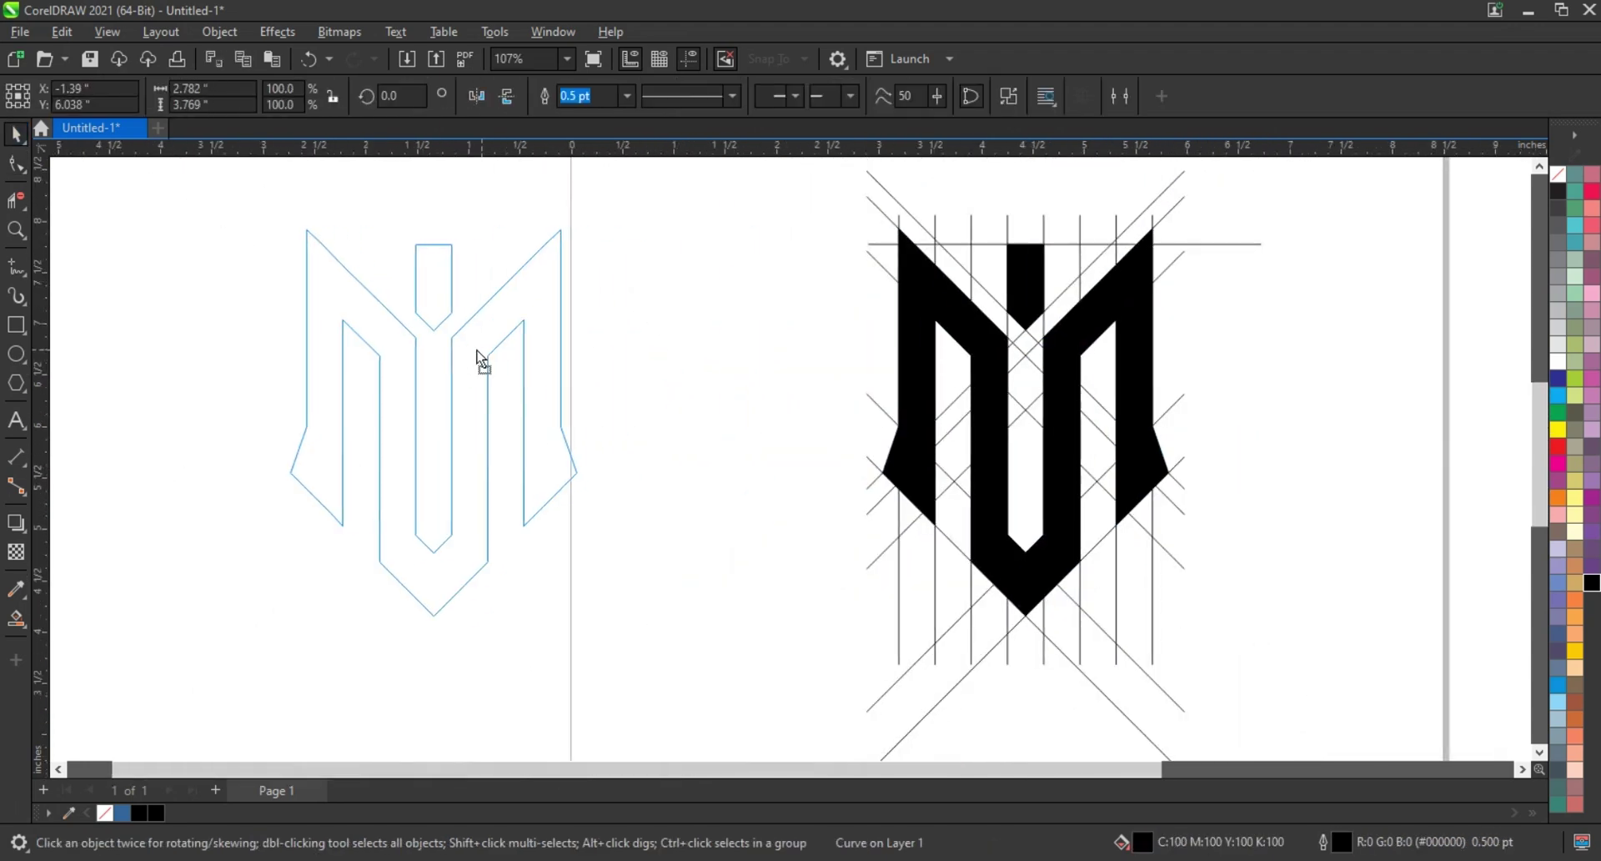
{"action": "scroll", "coordinate": [607, 407], "scroll_direction": "down", "scroll_amount": 3}
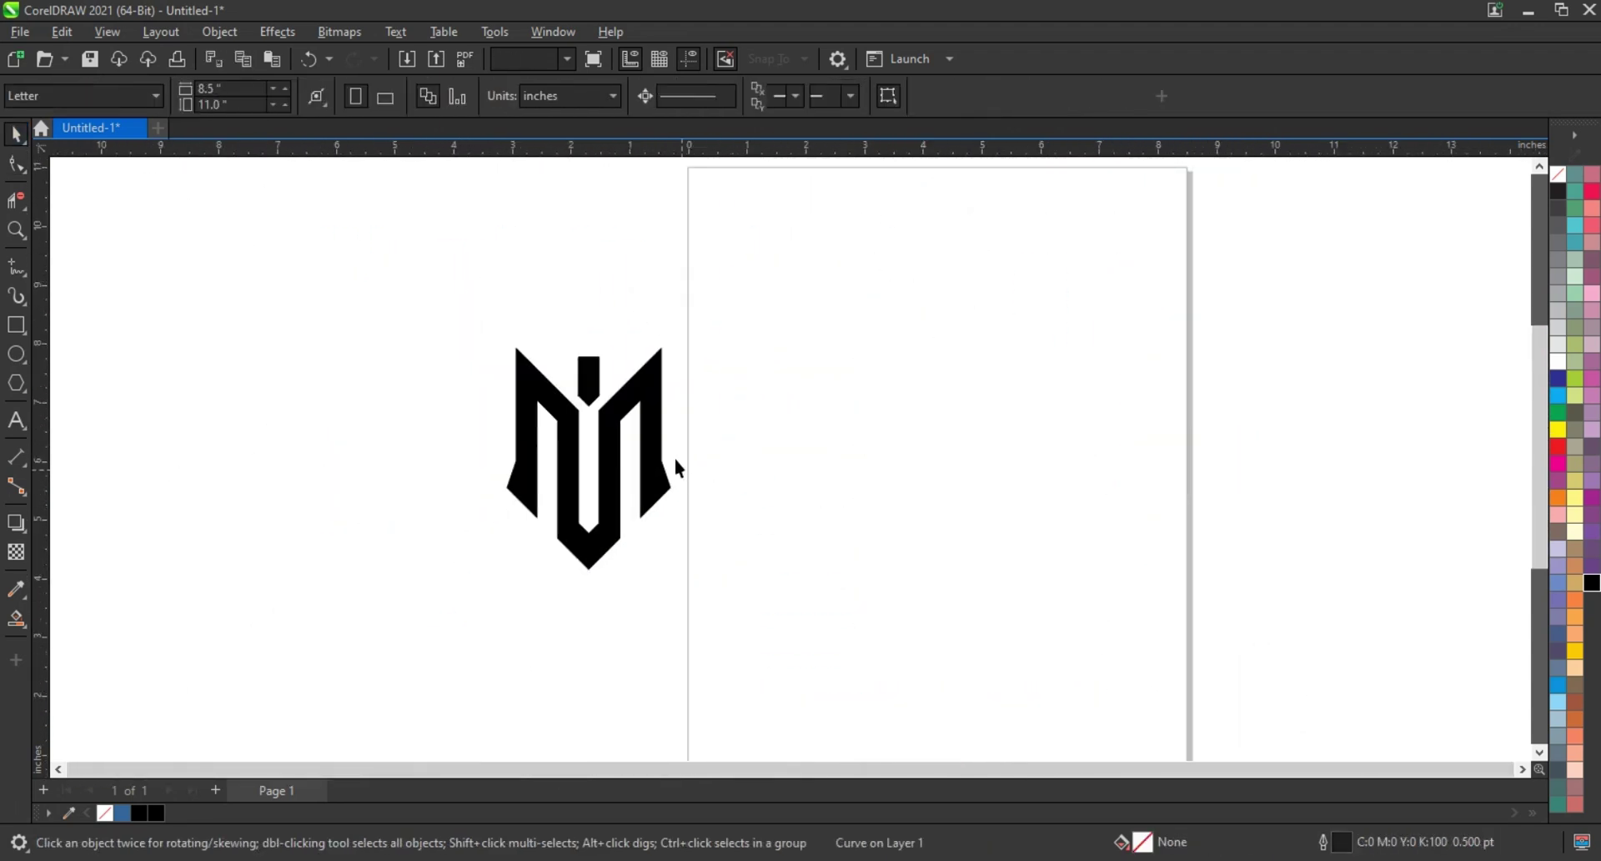
{"action": "left_click_drag", "start_coordinate": [673, 454], "coordinate": [1033, 464]}
{"action": "left_click_drag", "start_coordinate": [986, 542], "coordinate": [1000, 588]}
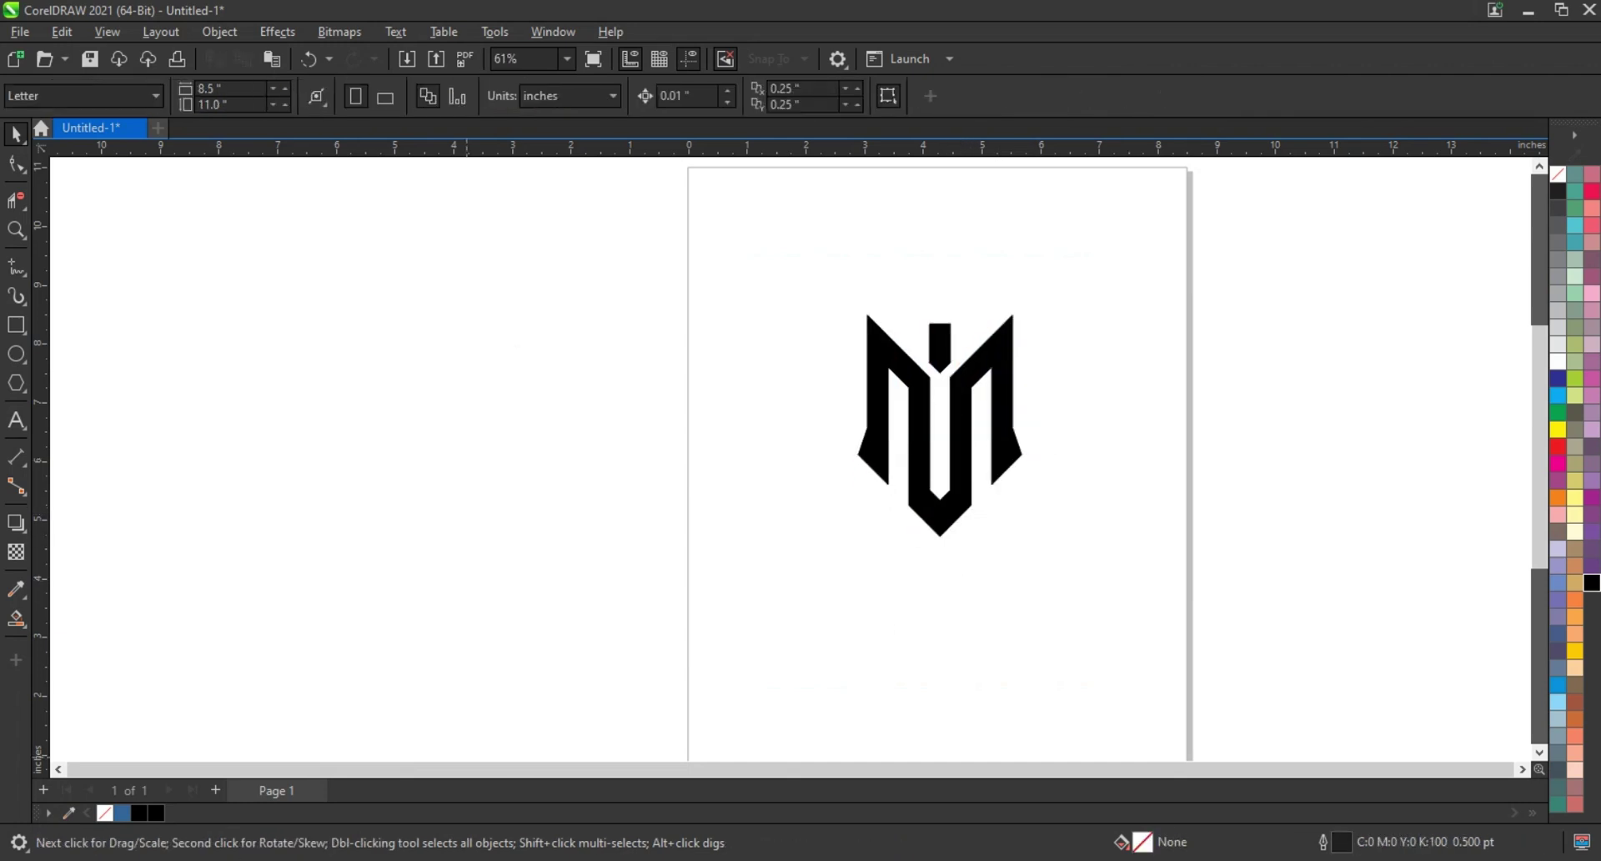
- Draw a 3-sided inverted triangle and stretch it taller
{"action": "left_click", "coordinate": [16, 383]}
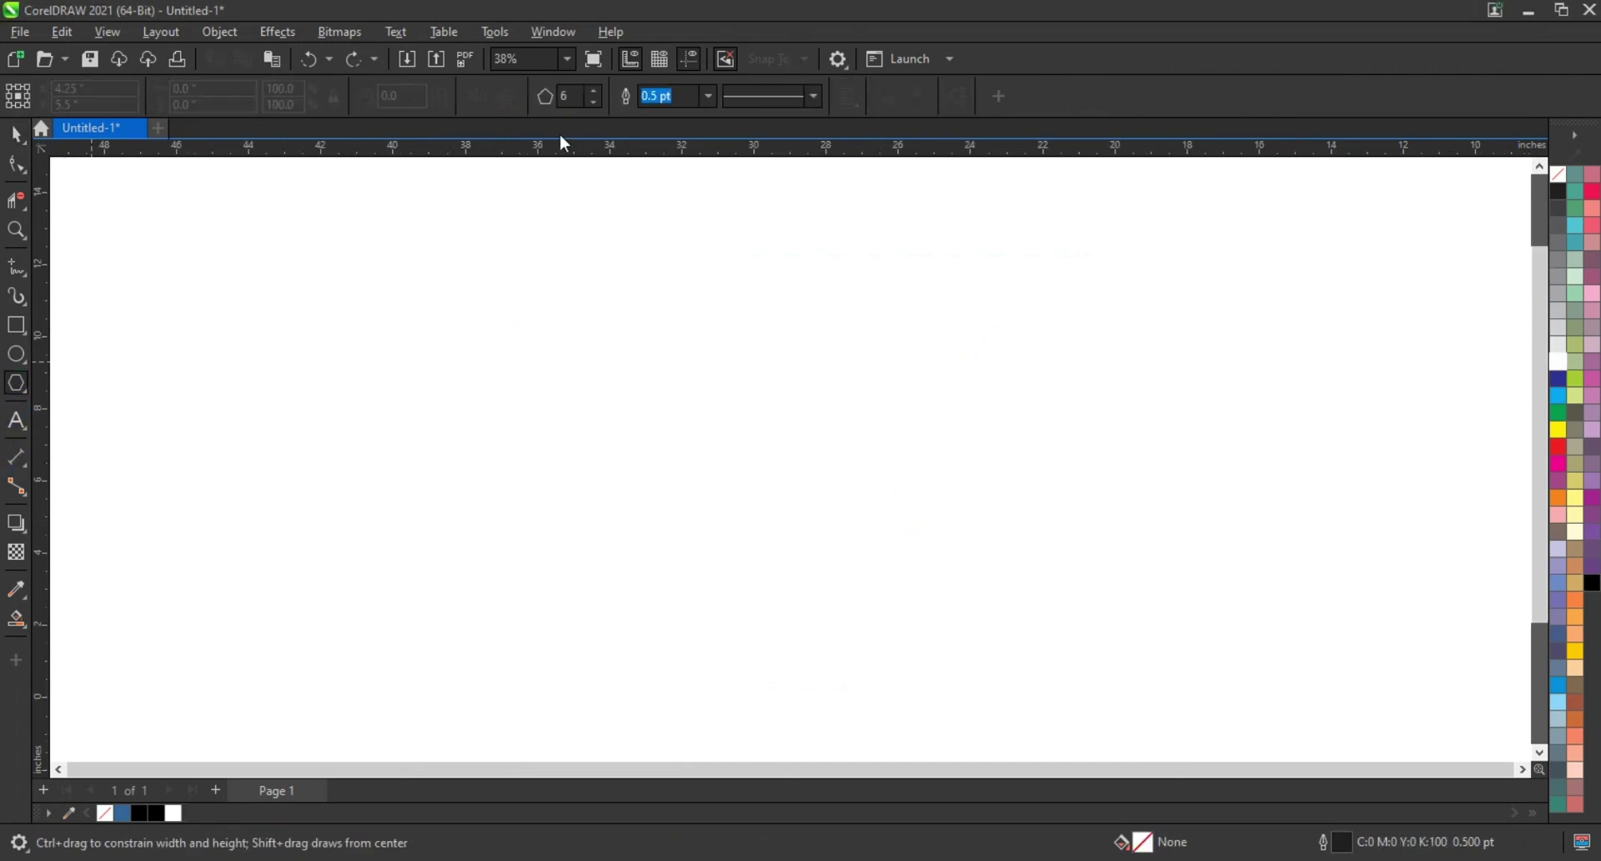
{"action": "left_click", "coordinate": [596, 103]}
{"action": "left_click_drag", "start_coordinate": [643, 458], "coordinate": [733, 625]}
{"action": "key", "text": "space"}
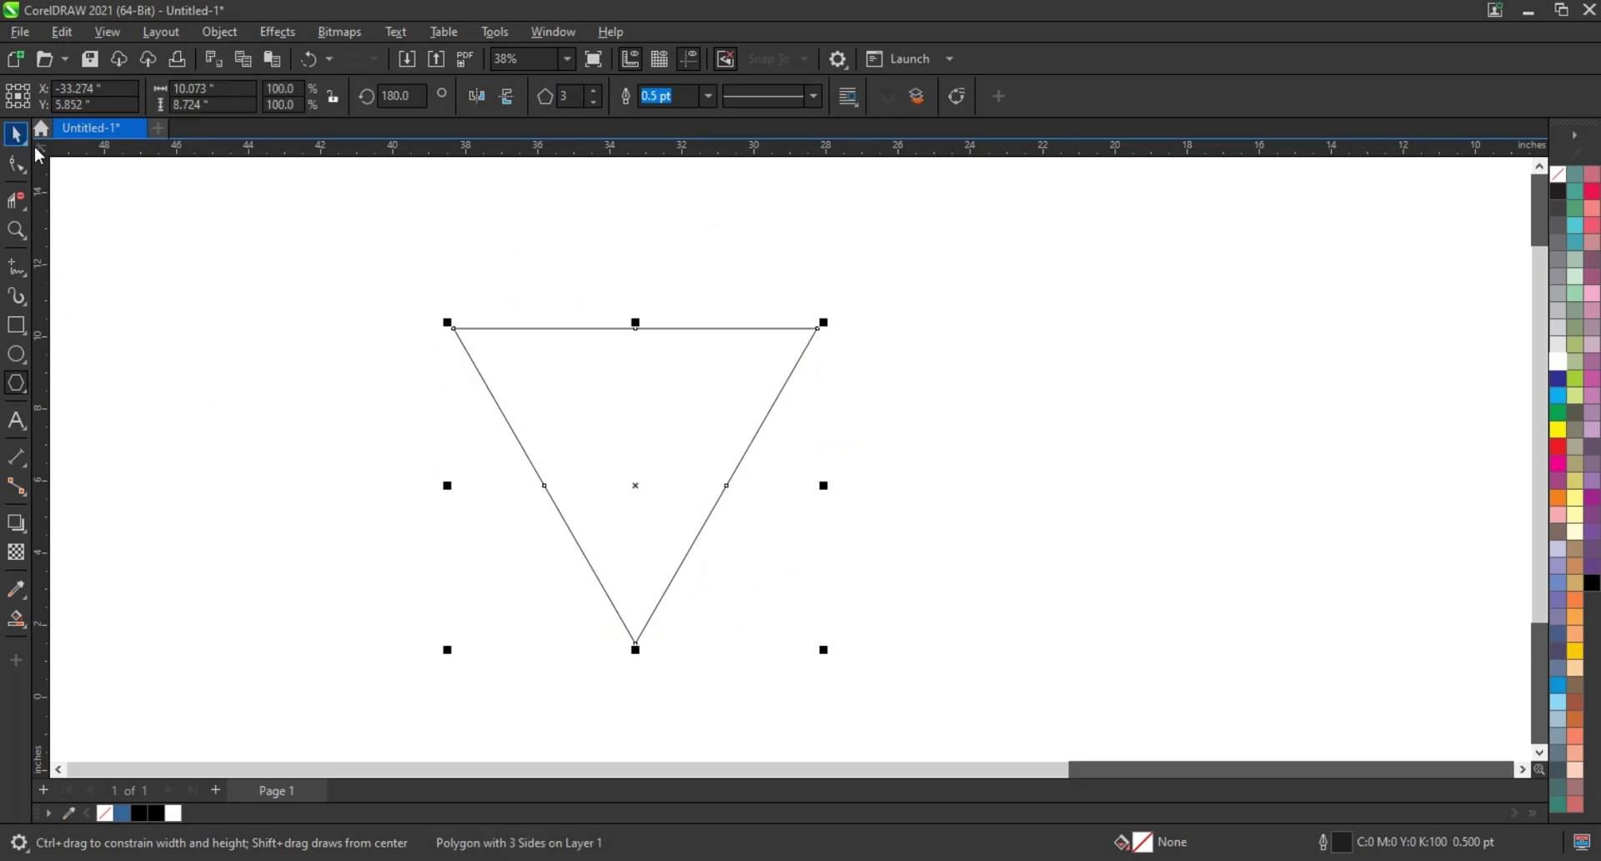
{"action": "left_click_drag", "start_coordinate": [636, 322], "coordinate": [637, 275]}
{"action": "left_click_drag", "start_coordinate": [722, 461], "coordinate": [768, 467]}
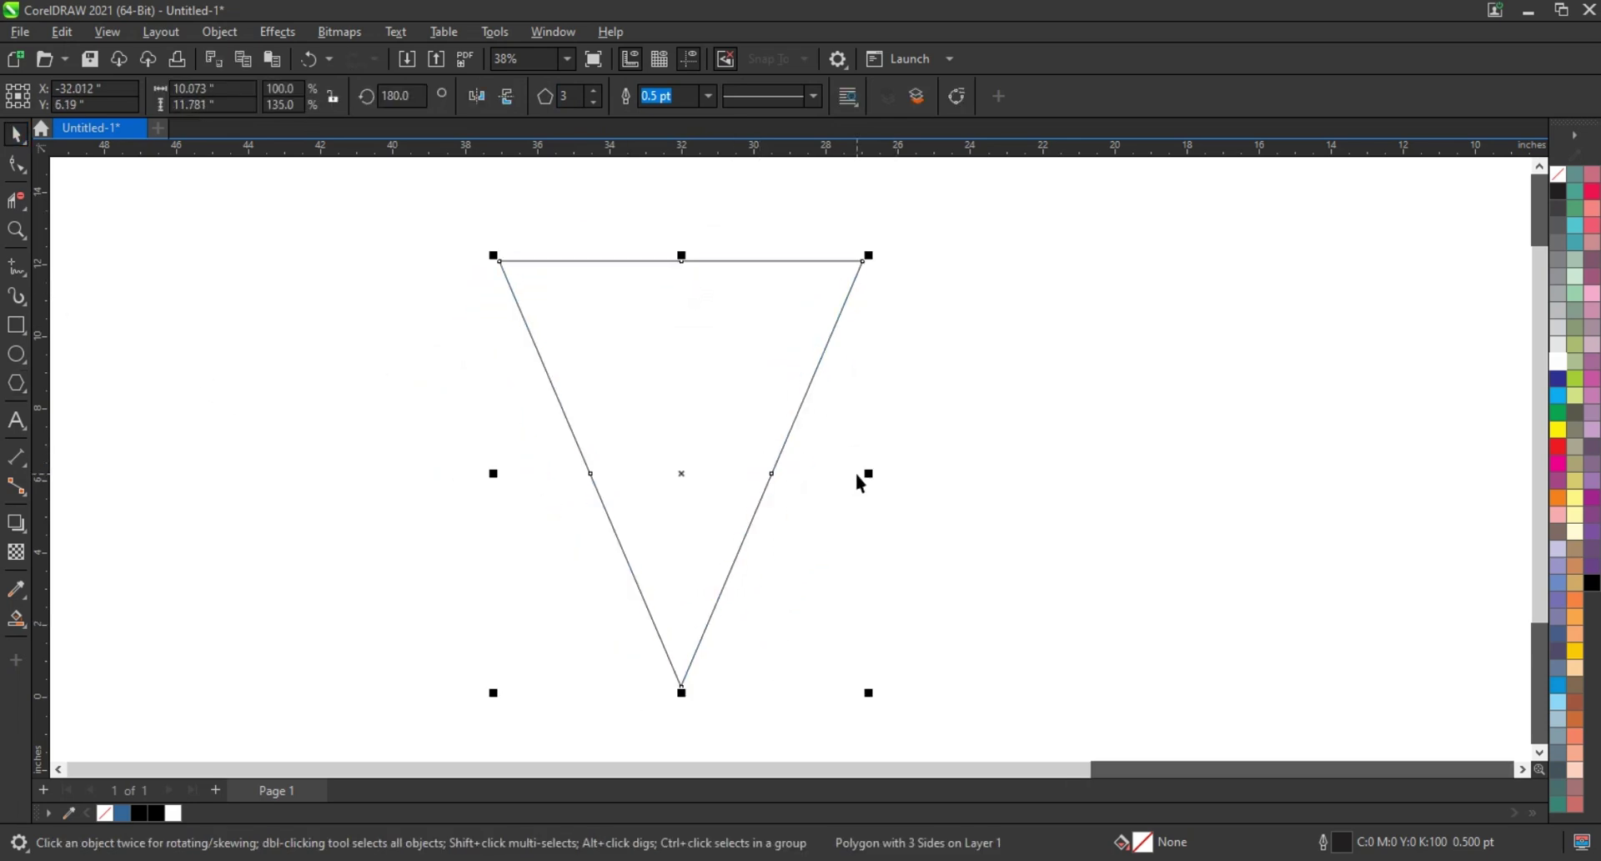
- Make narrower triangle copies sharing the bottom point, plus one wider copy
{"action": "left_click_drag", "start_coordinate": [867, 473], "coordinate": [713, 473]}
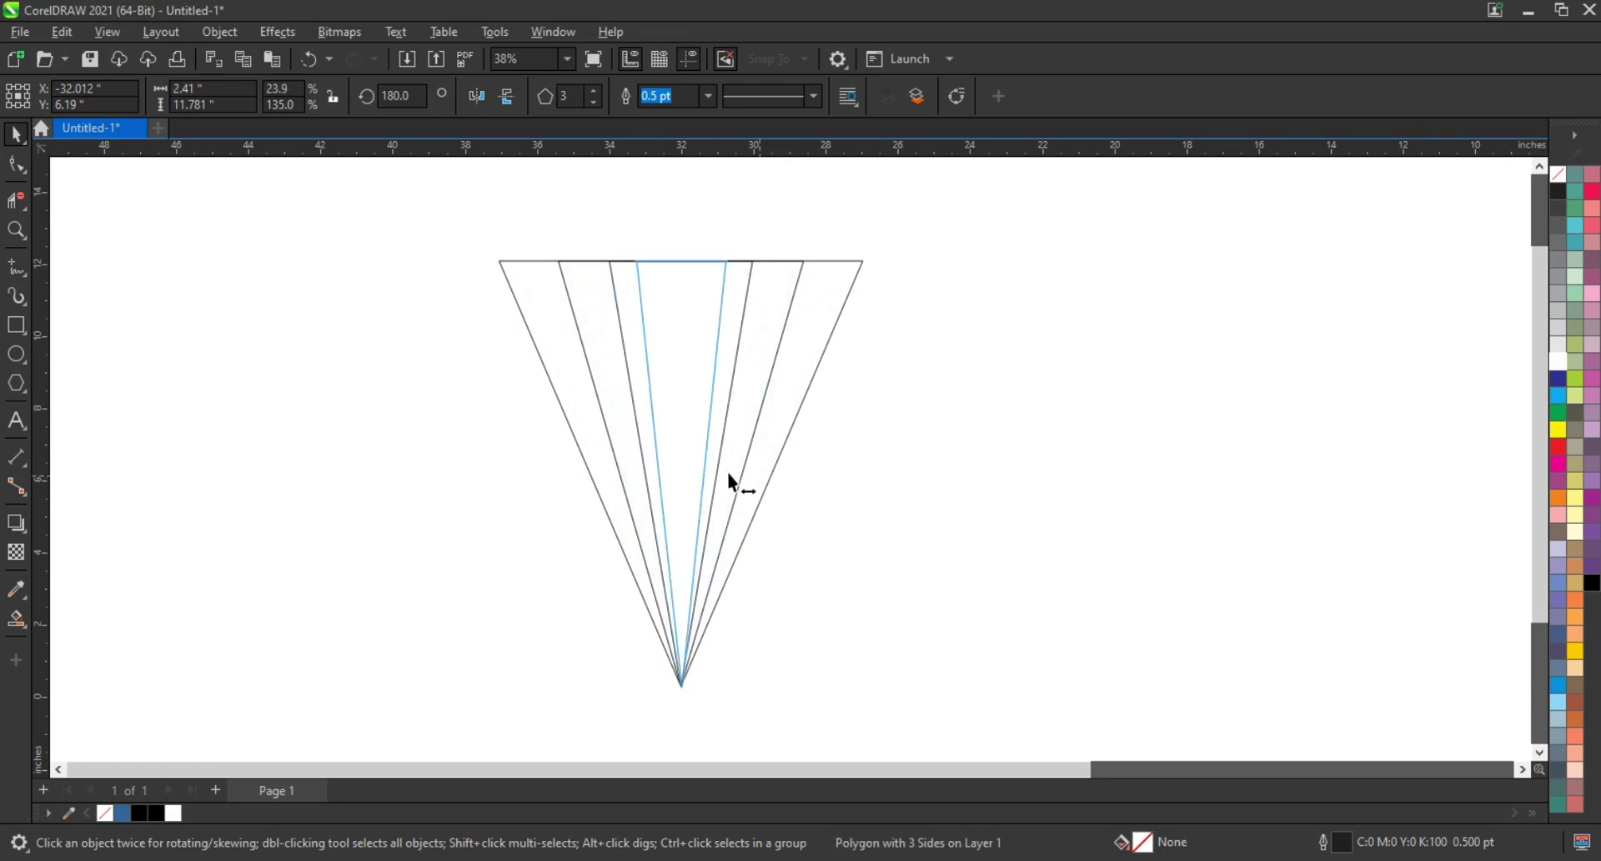
{"action": "left_click", "coordinate": [899, 529]}
{"action": "left_click", "coordinate": [738, 561]}
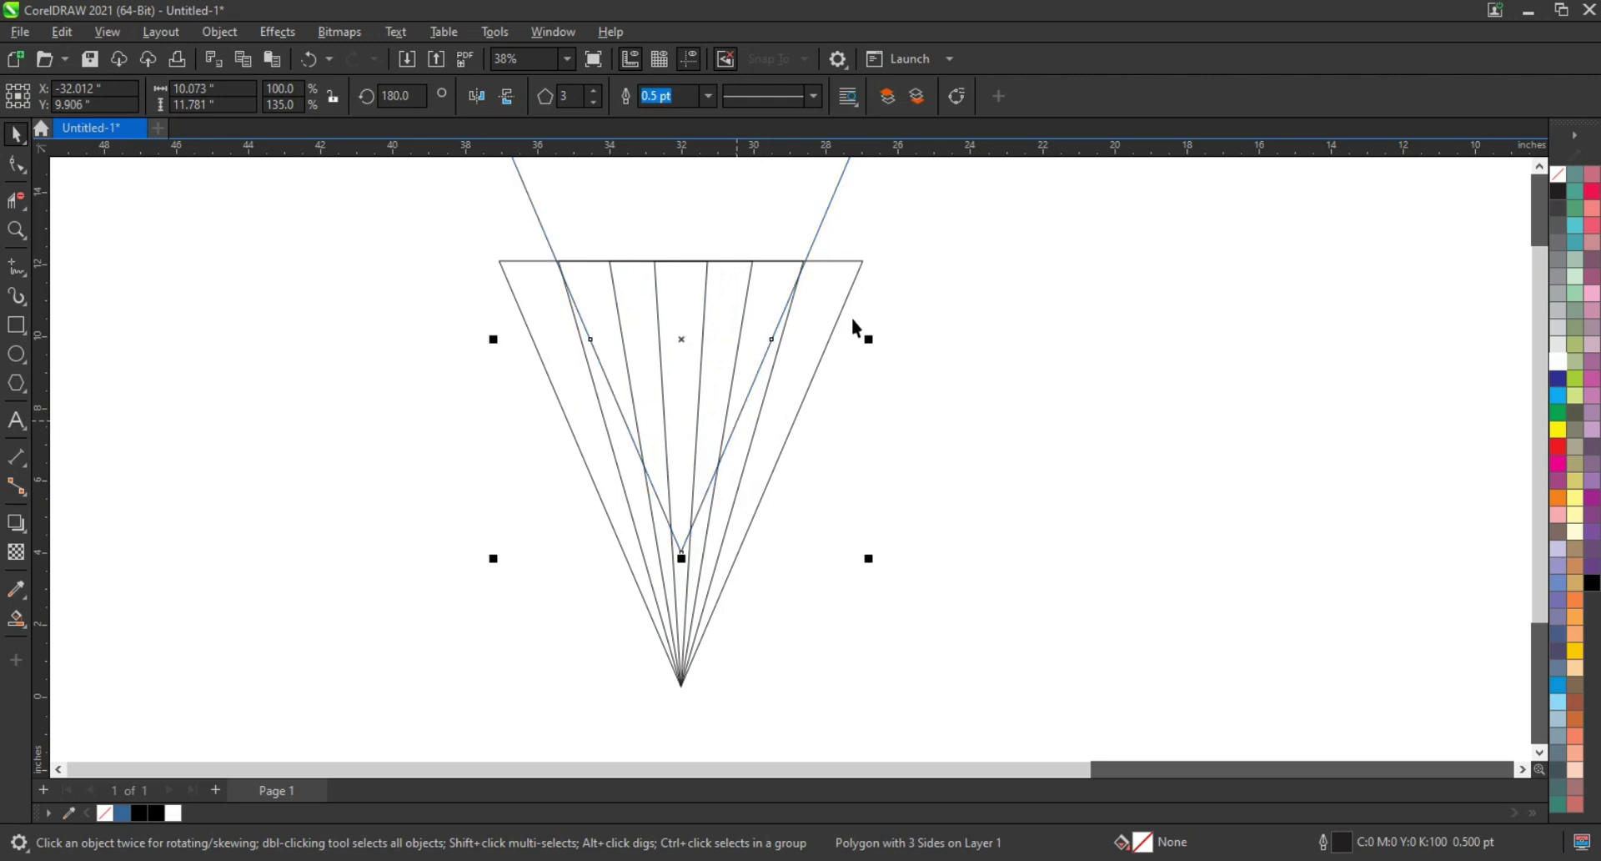
{"action": "mouse_move", "coordinate": [867, 338]}
{"action": "left_mouse_down"}
{"action": "mouse_move", "coordinate": [1064, 423]}
{"action": "mouse_move", "coordinate": [1040, 421]}
{"action": "left_mouse_up"}
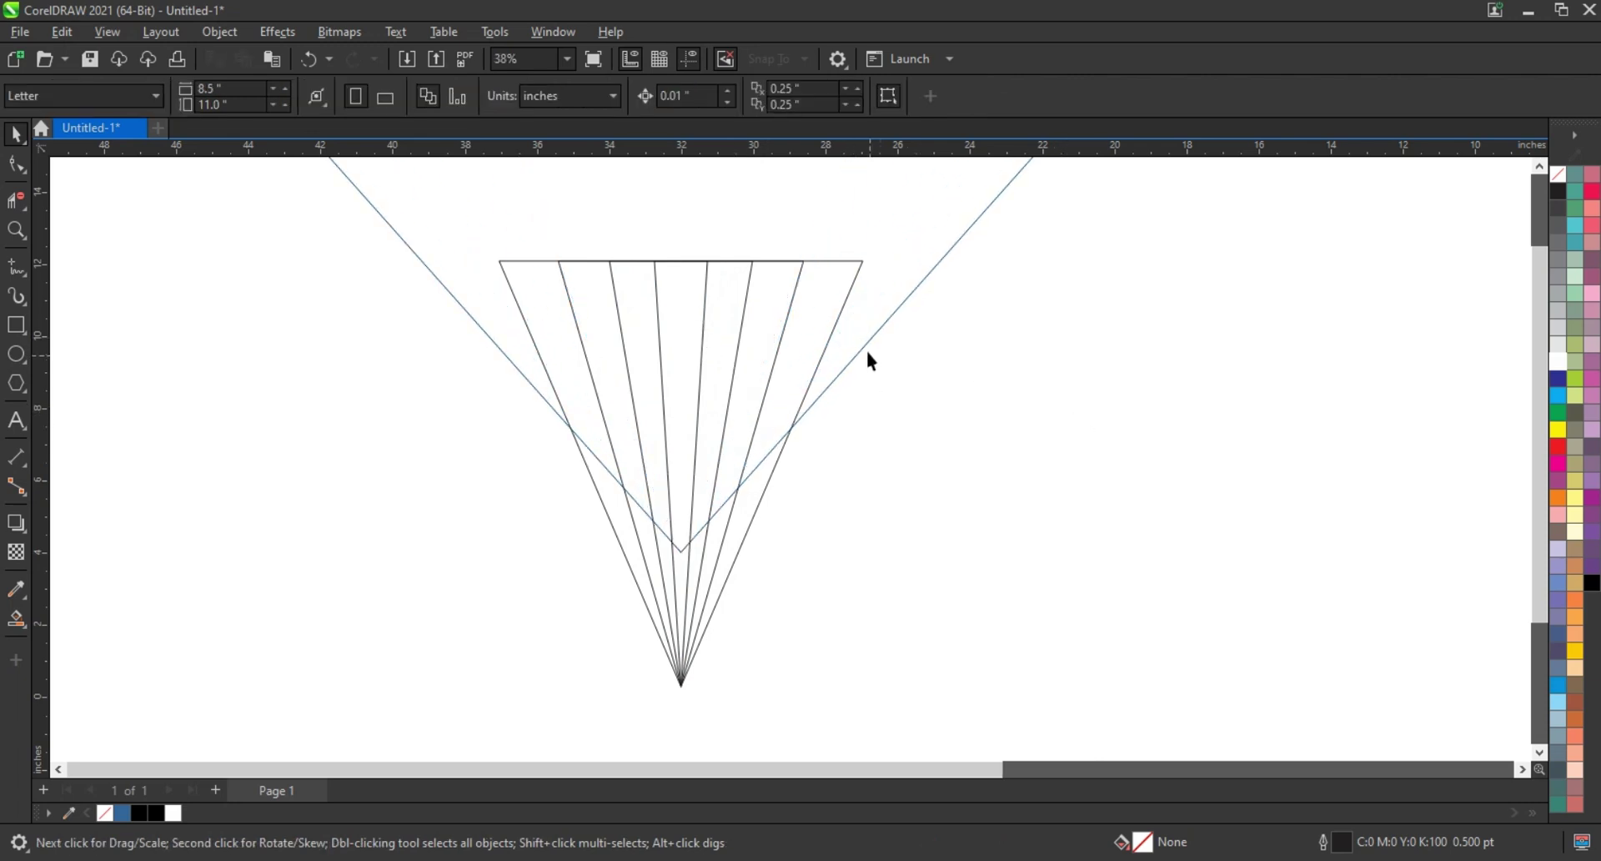
{"action": "left_click", "coordinate": [918, 507]}
- Add a larger, raised copy of the triangle
{"action": "left_click_drag", "start_coordinate": [847, 367], "coordinate": [865, 220]}
{"action": "scroll", "coordinate": [1017, 298], "scroll_direction": "down", "scroll_amount": 1}
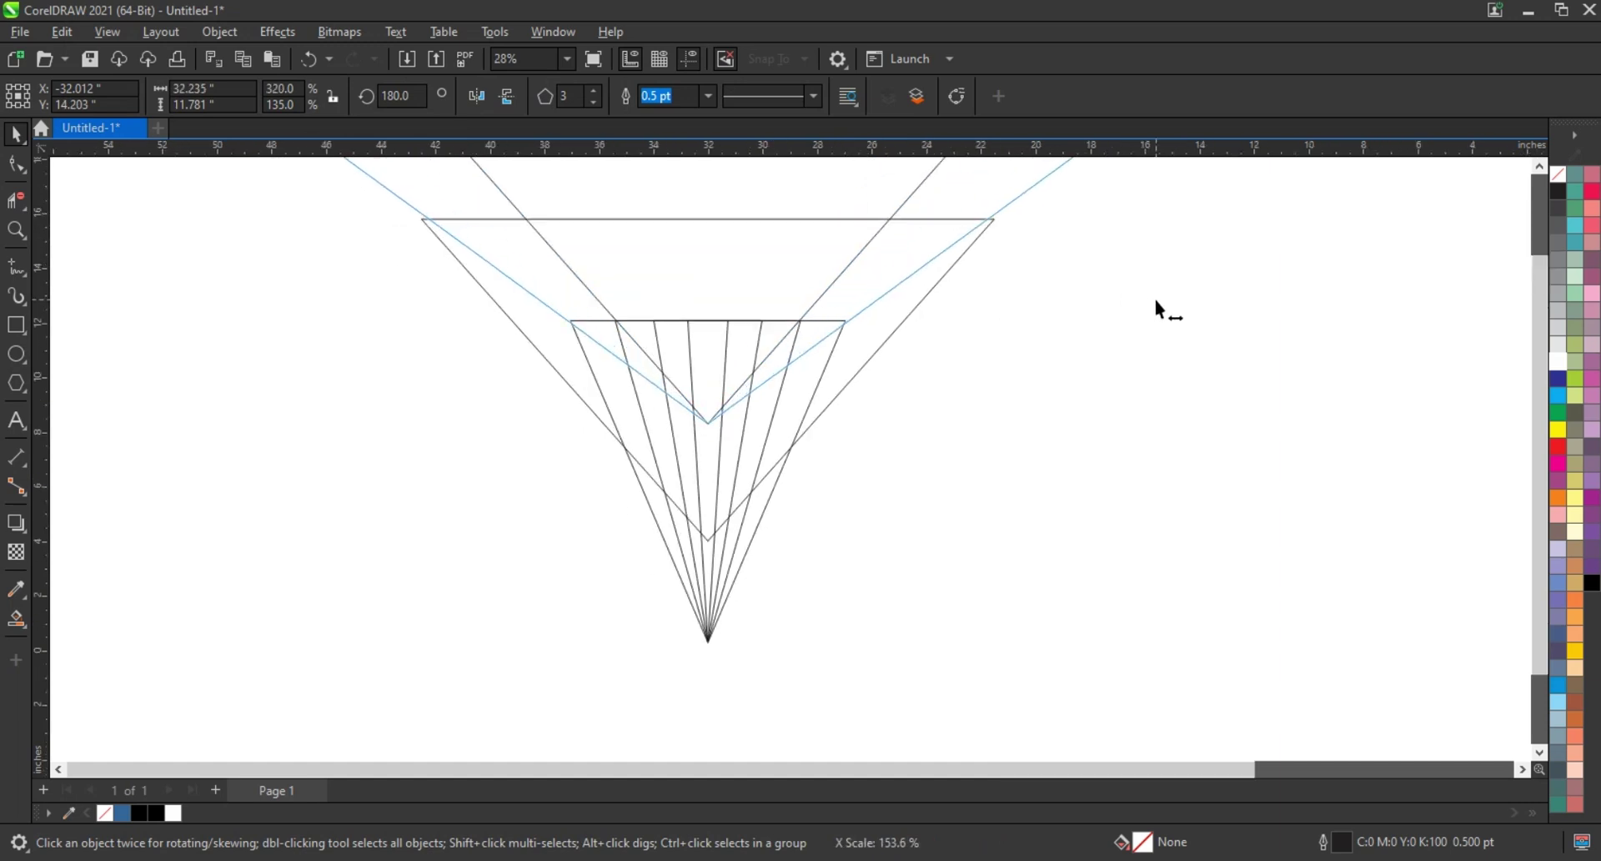
{"action": "left_click", "coordinate": [16, 617]}
{"action": "scroll", "coordinate": [659, 467], "scroll_direction": "up", "scroll_amount": 1}
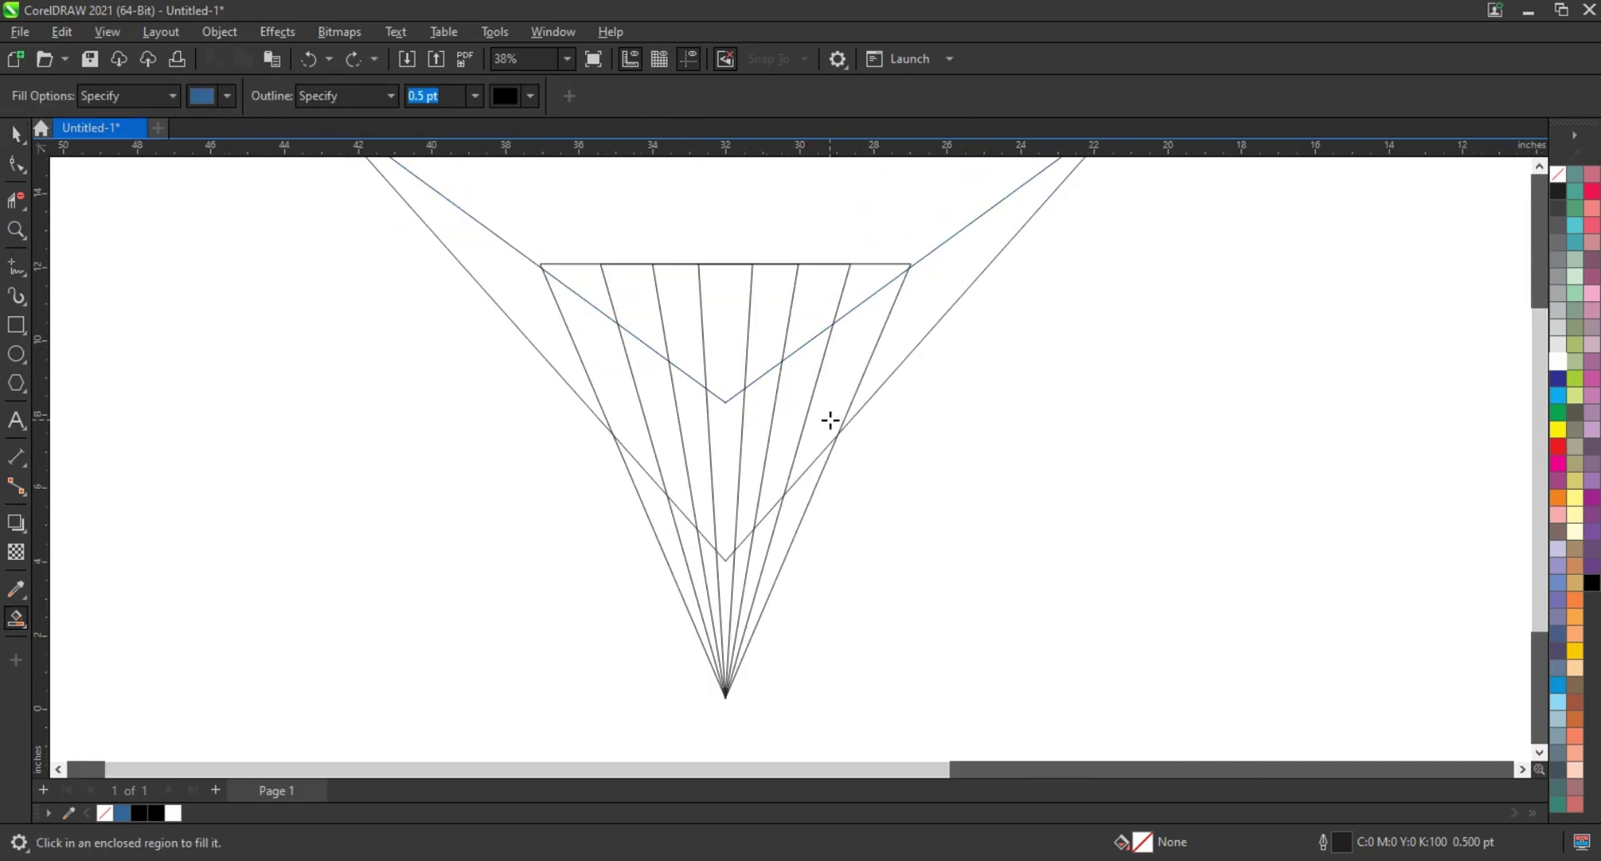
- Drop a copy of the wide triangle lower and Smart Fill the right and central regions
{"action": "key", "text": "space"}
{"action": "left_click_drag", "start_coordinate": [948, 232], "coordinate": [944, 279]}
{"action": "key", "text": "space"}
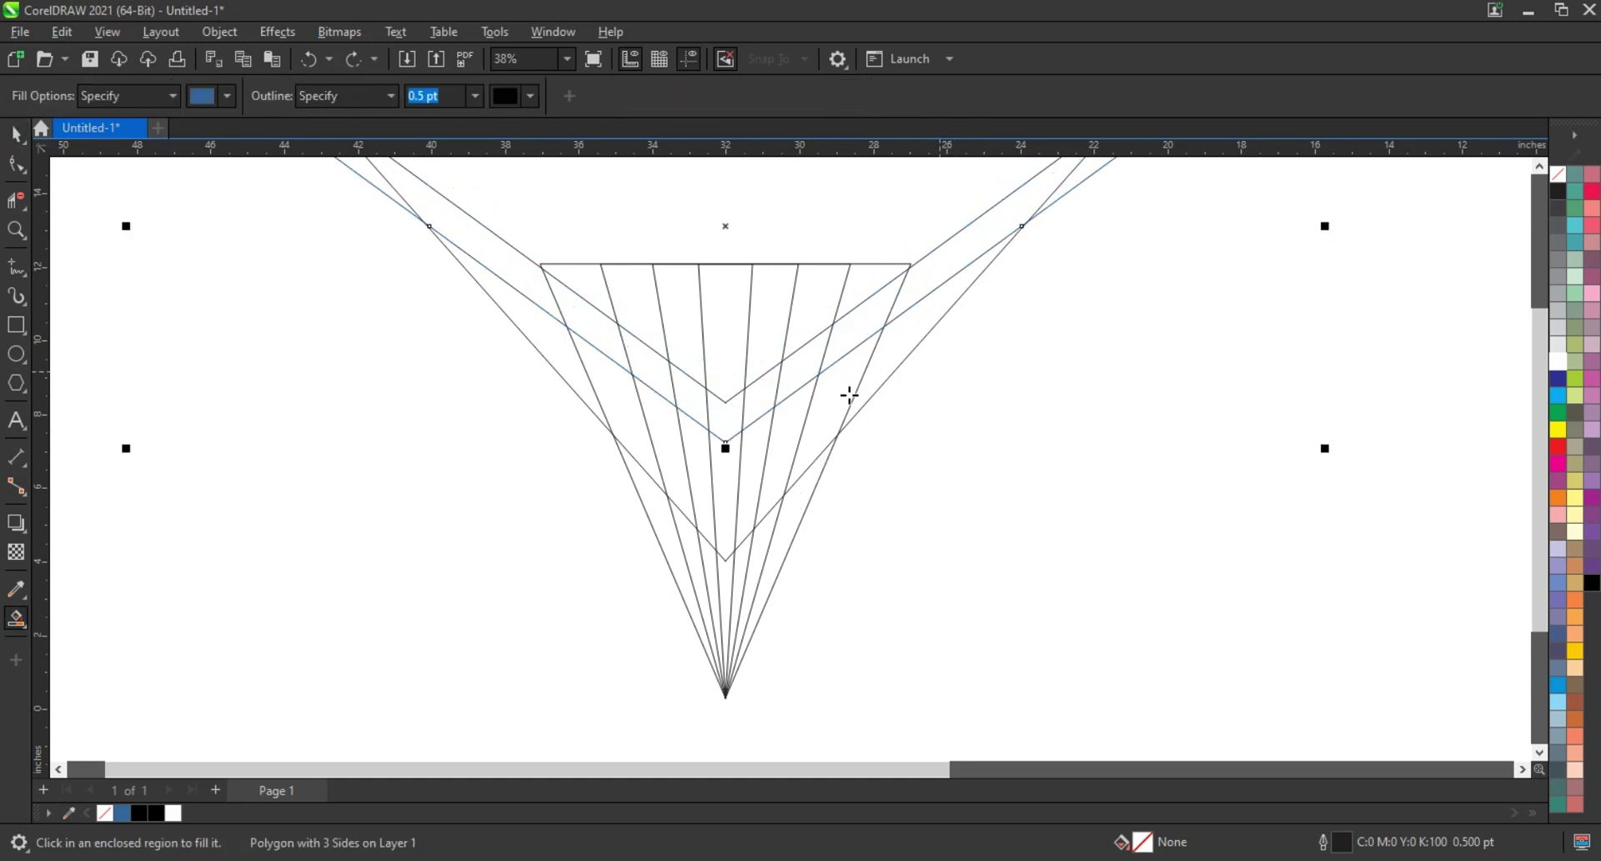
{"action": "left_click", "coordinate": [848, 397]}
{"action": "left_click", "coordinate": [792, 382]}
{"action": "left_click", "coordinate": [761, 410]}
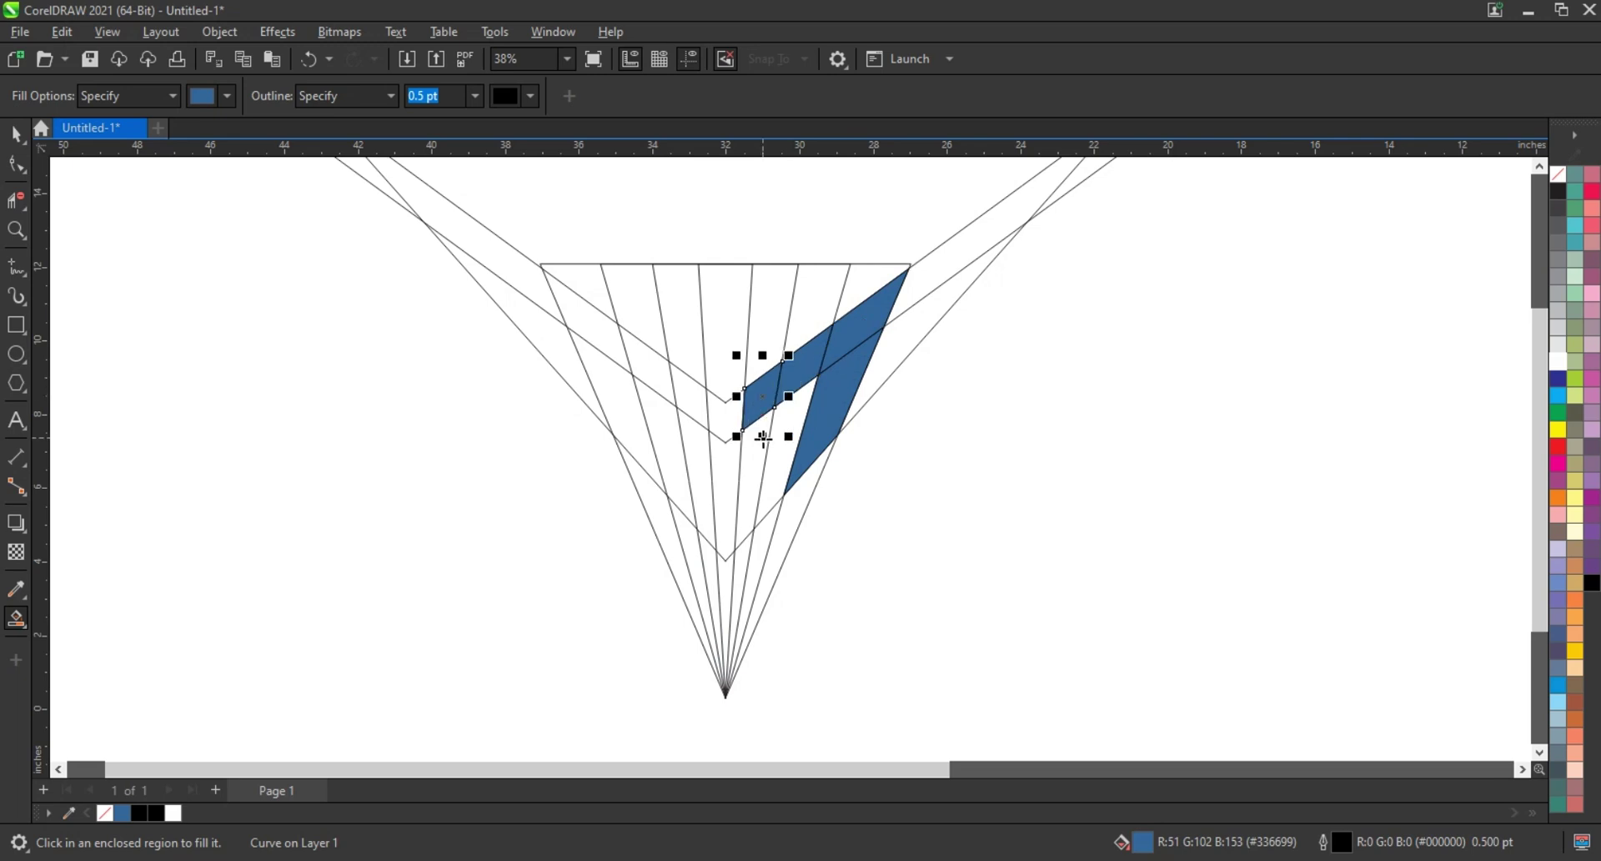
{"action": "left_click", "coordinate": [748, 500]}
- Smart Fill the remaining lower-centre and left band regions of the M
{"action": "left_click", "coordinate": [733, 583]}
{"action": "left_click", "coordinate": [708, 567]}
{"action": "left_click", "coordinate": [703, 492]}
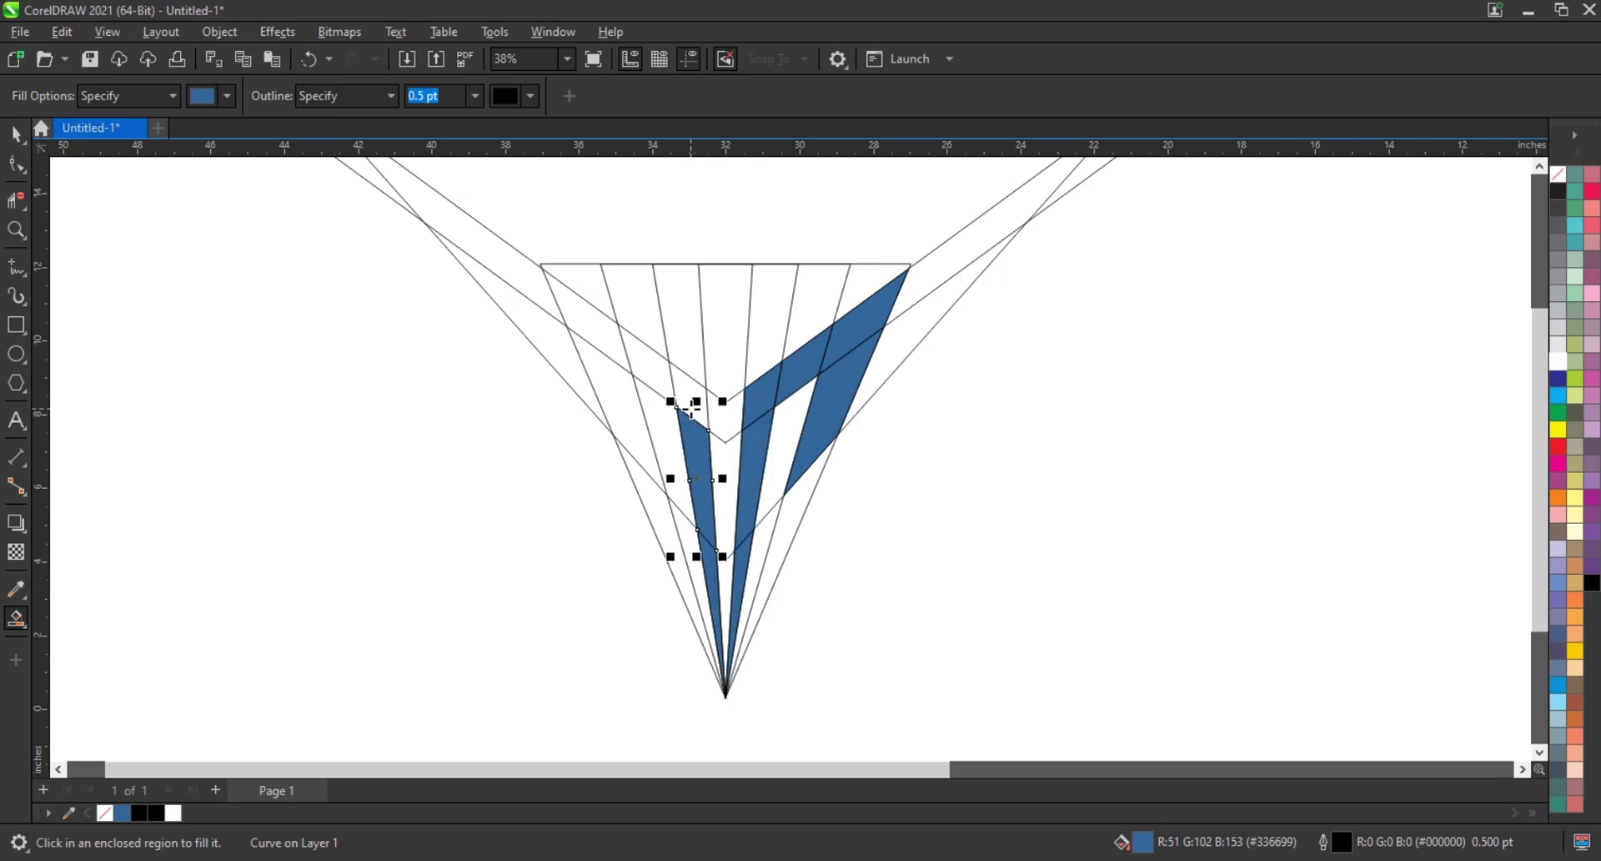
{"action": "left_click", "coordinate": [650, 372]}
{"action": "left_click", "coordinate": [599, 338]}
{"action": "left_click", "coordinate": [627, 418]}
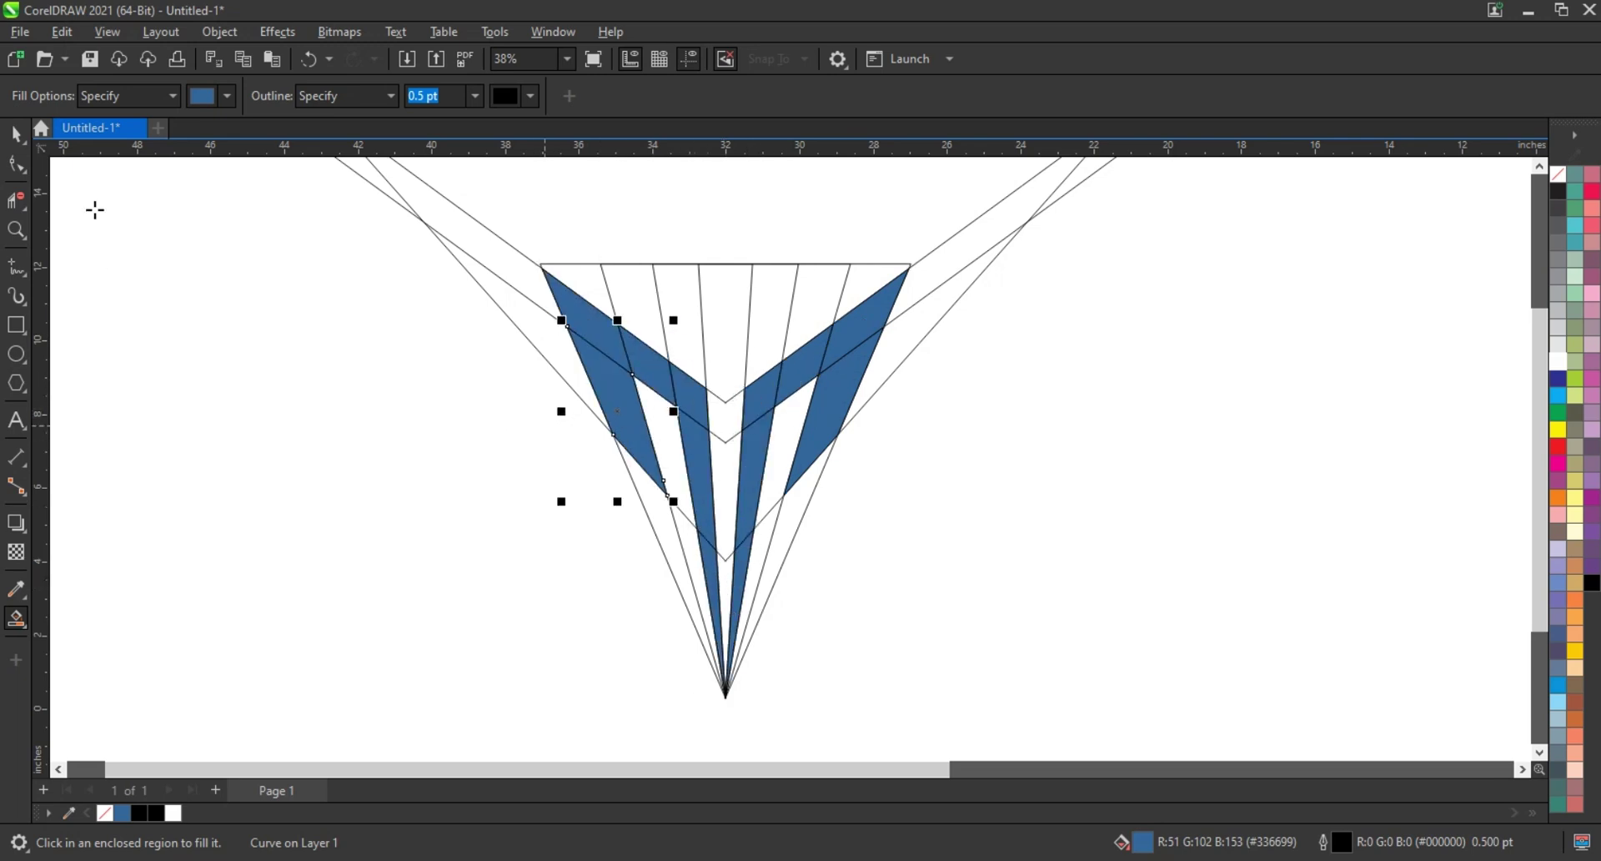
- Weld the filled bands into one M shape and colour it black
{"action": "key", "text": "space"}
{"action": "left_click", "coordinate": [561, 292]}
{"action": "left_click", "coordinate": [512, 568]}
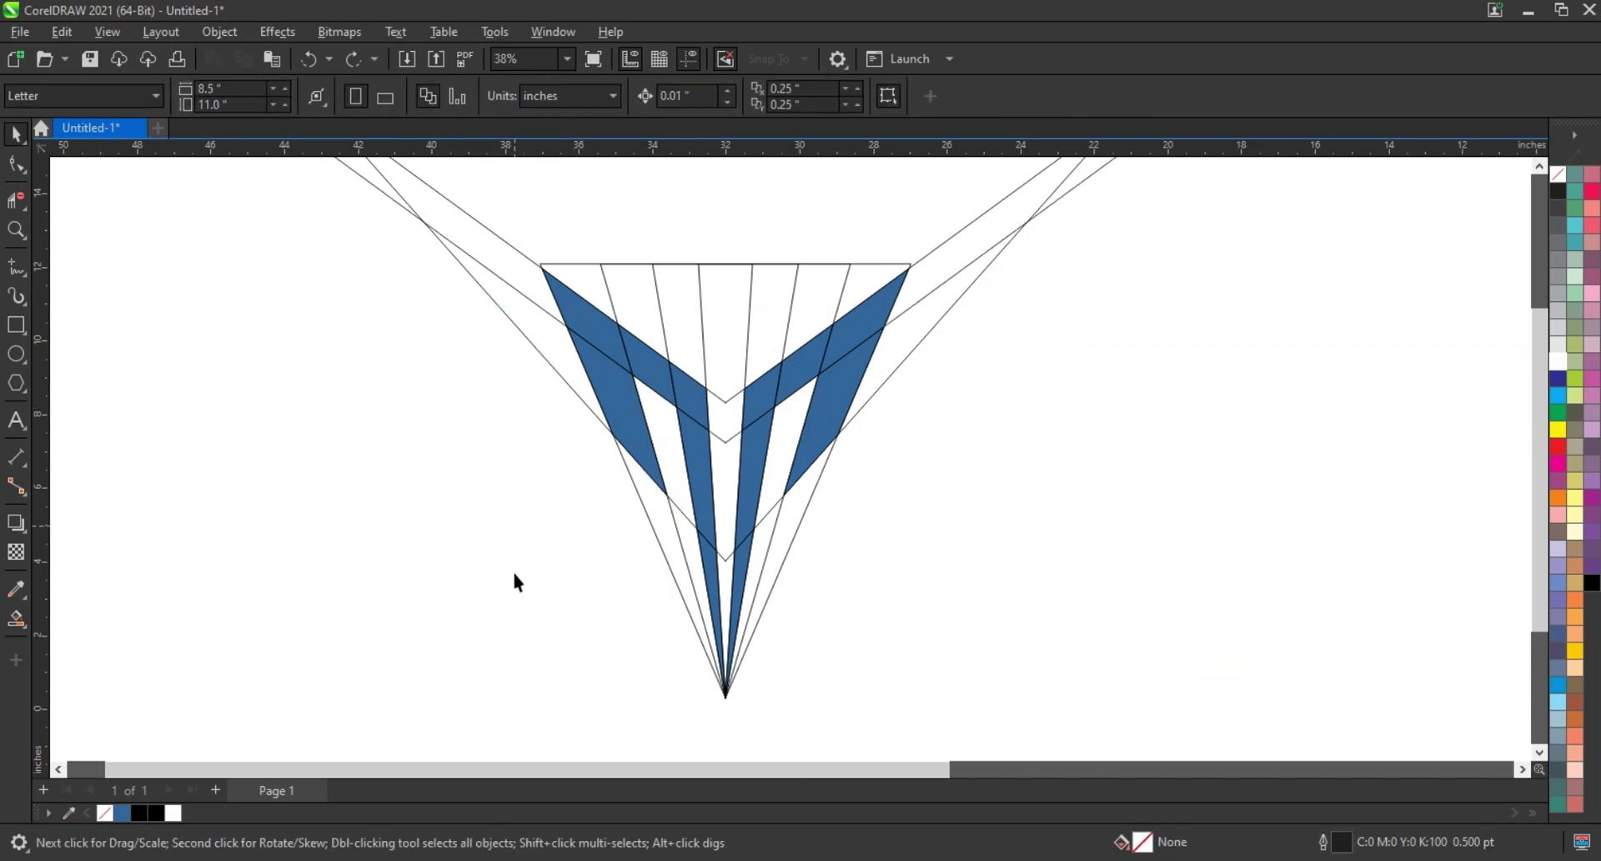
{"action": "left_click_drag", "start_coordinate": [917, 704], "coordinate": [535, 246]}
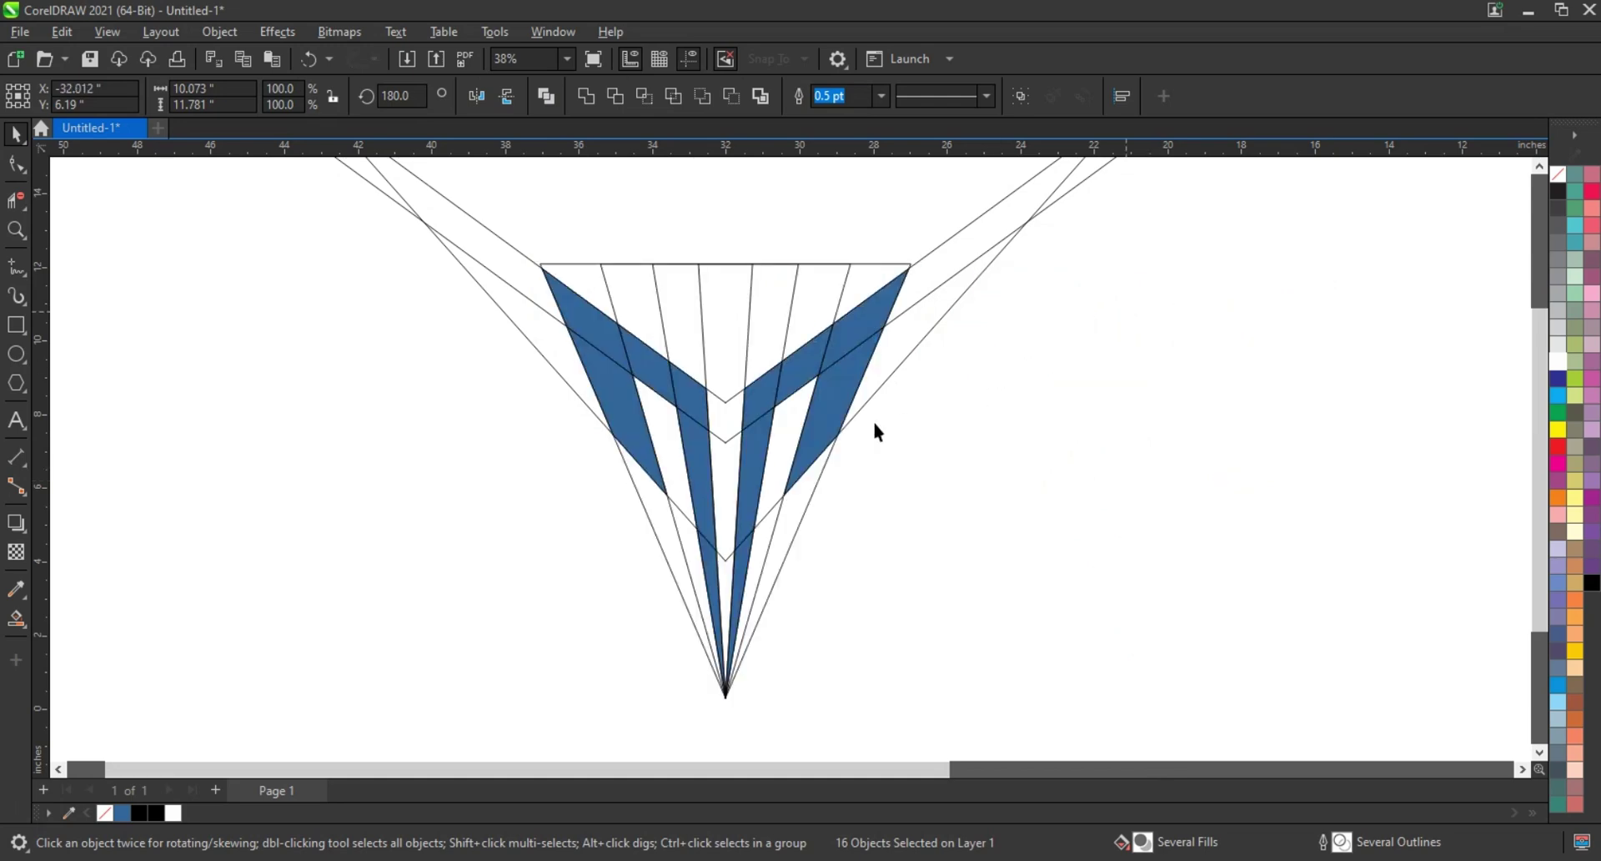
{"action": "left_click", "coordinate": [757, 412]}
{"action": "left_click", "coordinate": [738, 576], "text": "shift"}
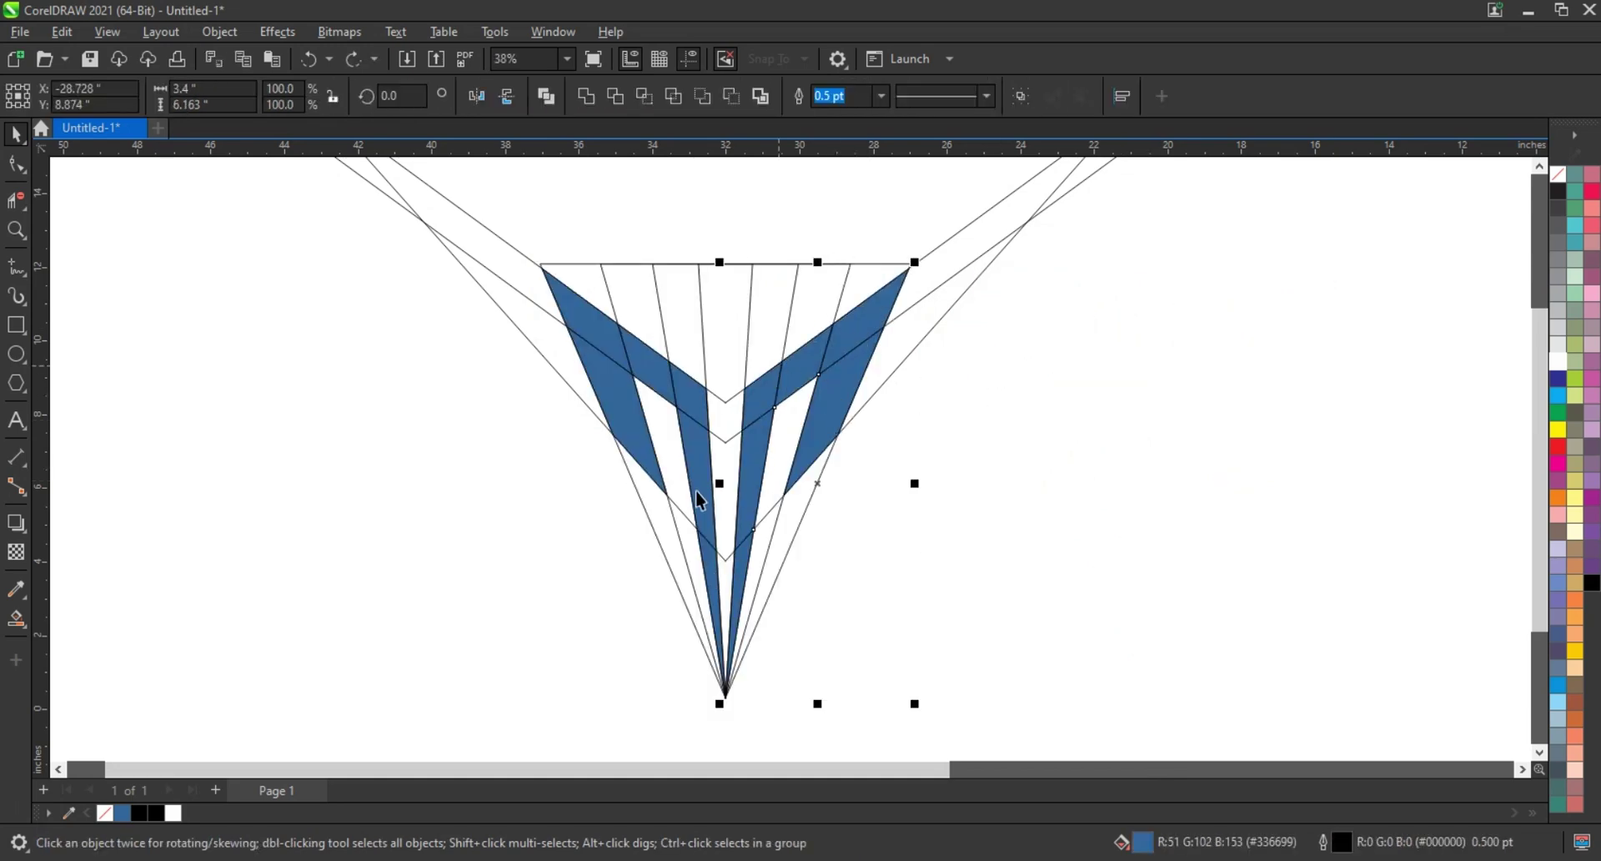
{"action": "left_click", "coordinate": [692, 425], "text": "shift"}
{"action": "left_click", "coordinate": [619, 419], "text": "shift"}
{"action": "left_click", "coordinate": [1592, 582]}
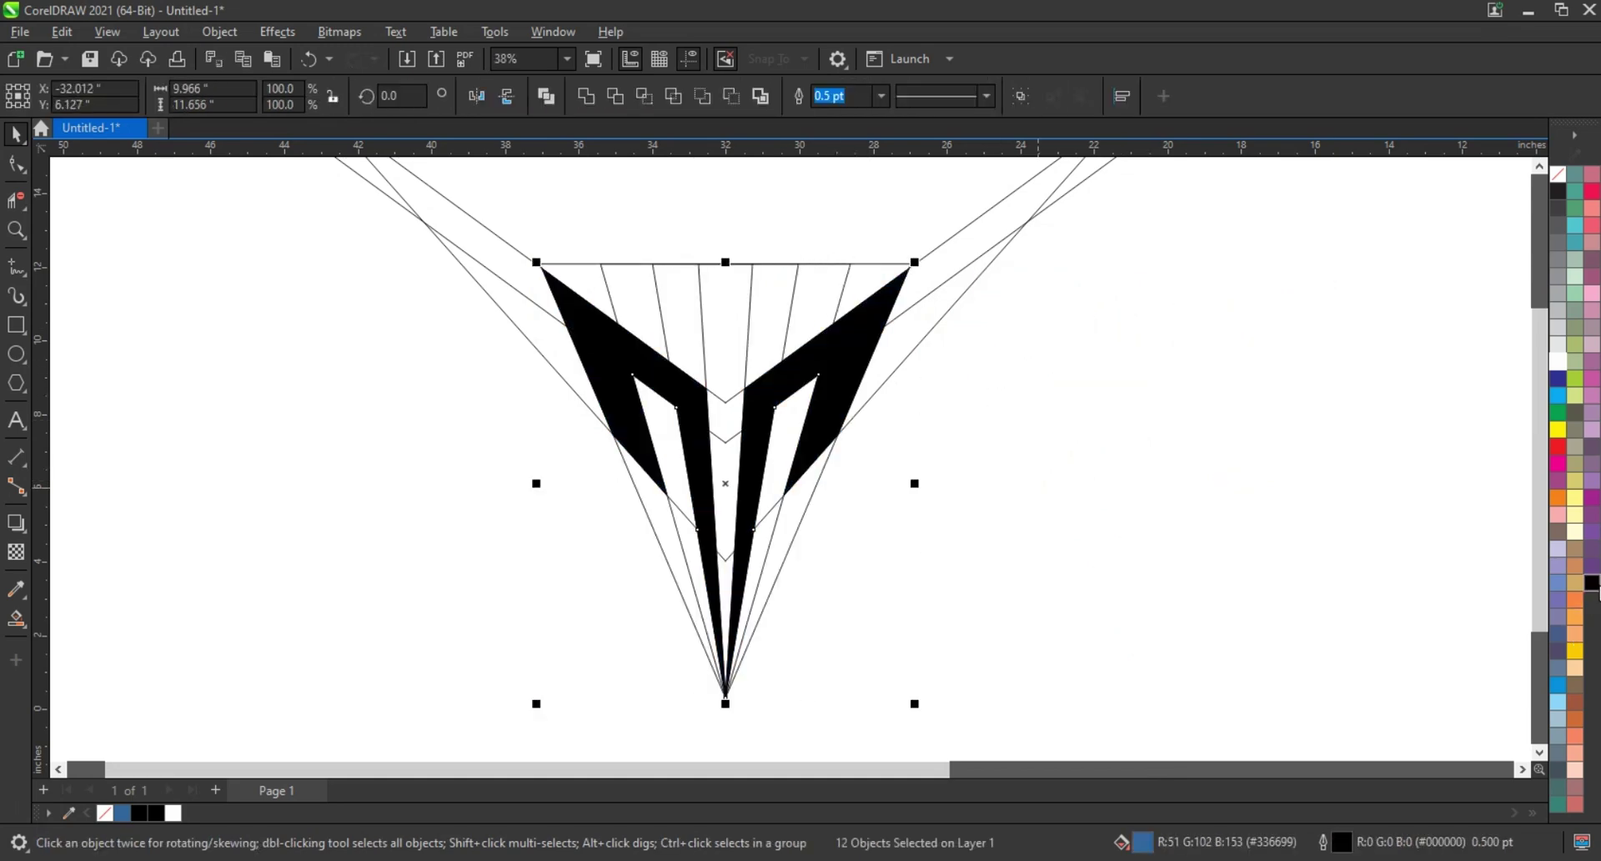
{"action": "left_click", "coordinate": [589, 97]}
- Move the black M off the grid and delete the leftover grid lines
{"action": "scroll", "coordinate": [590, 404], "scroll_direction": "down", "scroll_amount": 1}
{"action": "left_click_drag", "start_coordinate": [590, 403], "coordinate": [162, 400]}
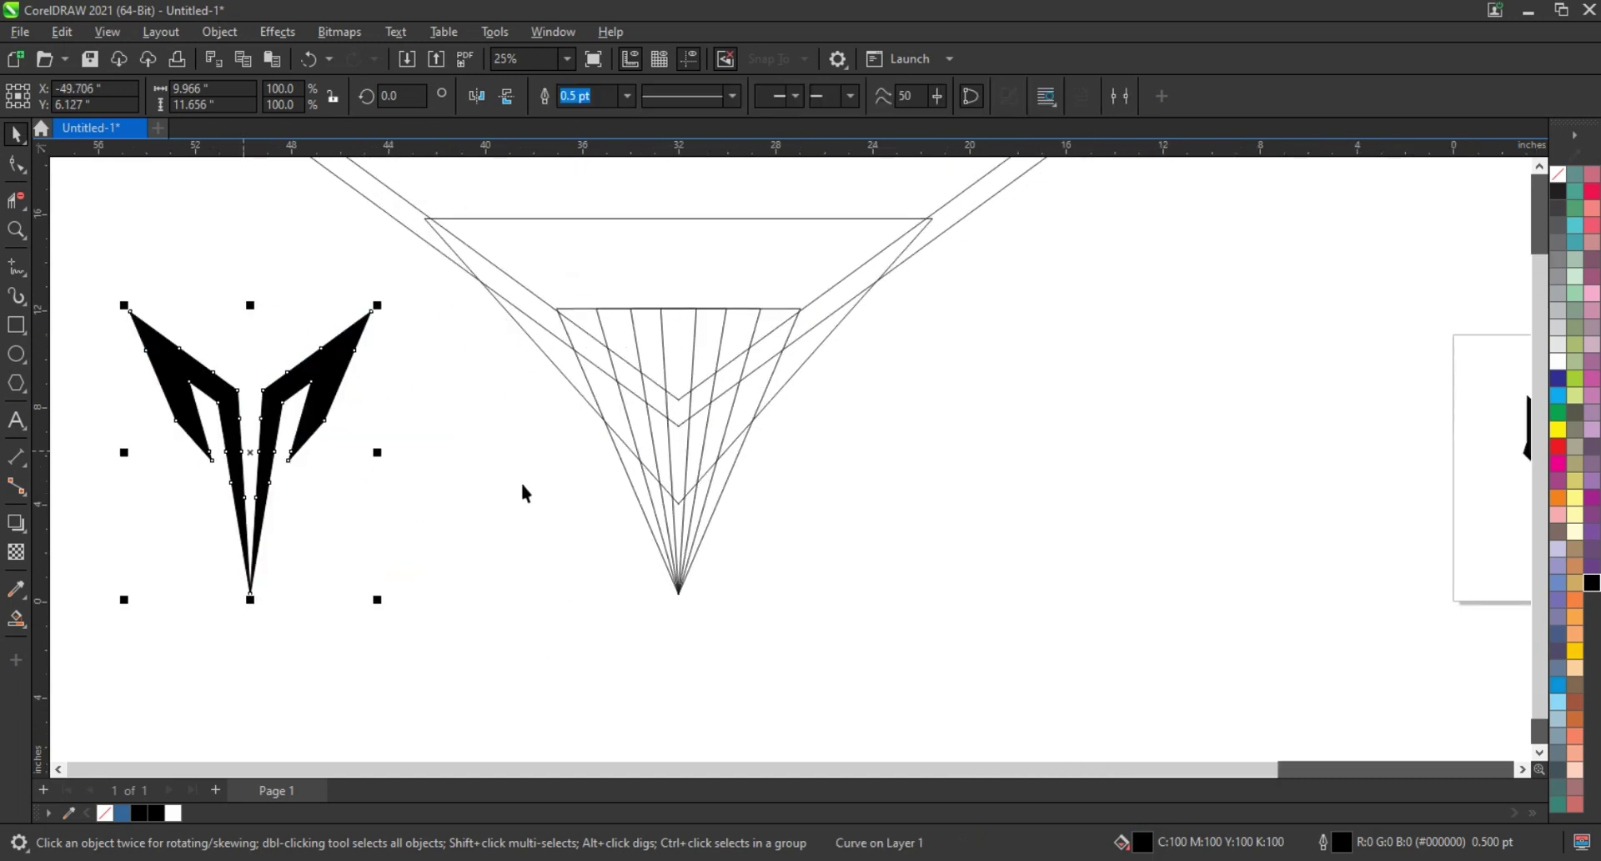
{"action": "scroll", "coordinate": [519, 479], "scroll_direction": "down", "scroll_amount": 2}
{"action": "left_click_drag", "start_coordinate": [360, 221], "coordinate": [783, 571]}
{"action": "key", "text": "Delete"}
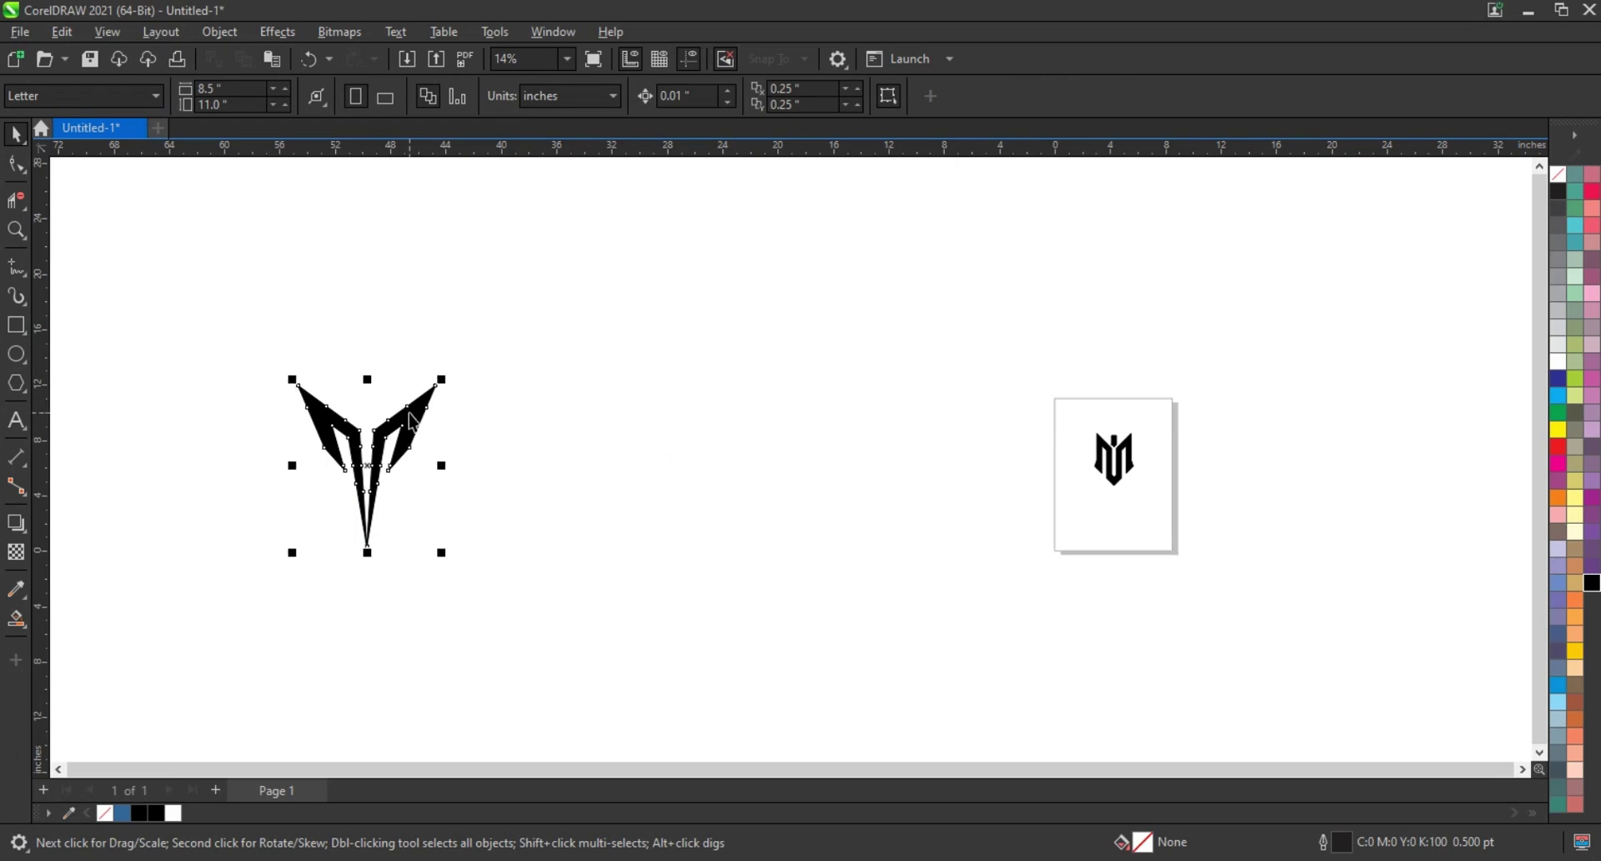
- Scale the new logo to 44% and place it beside the first logo
{"action": "mouse_move", "coordinate": [442, 380]}
{"action": "left_mouse_down"}
{"action": "mouse_move", "coordinate": [403, 422]}
{"action": "mouse_move", "coordinate": [995, 471]}
{"action": "left_mouse_up"}
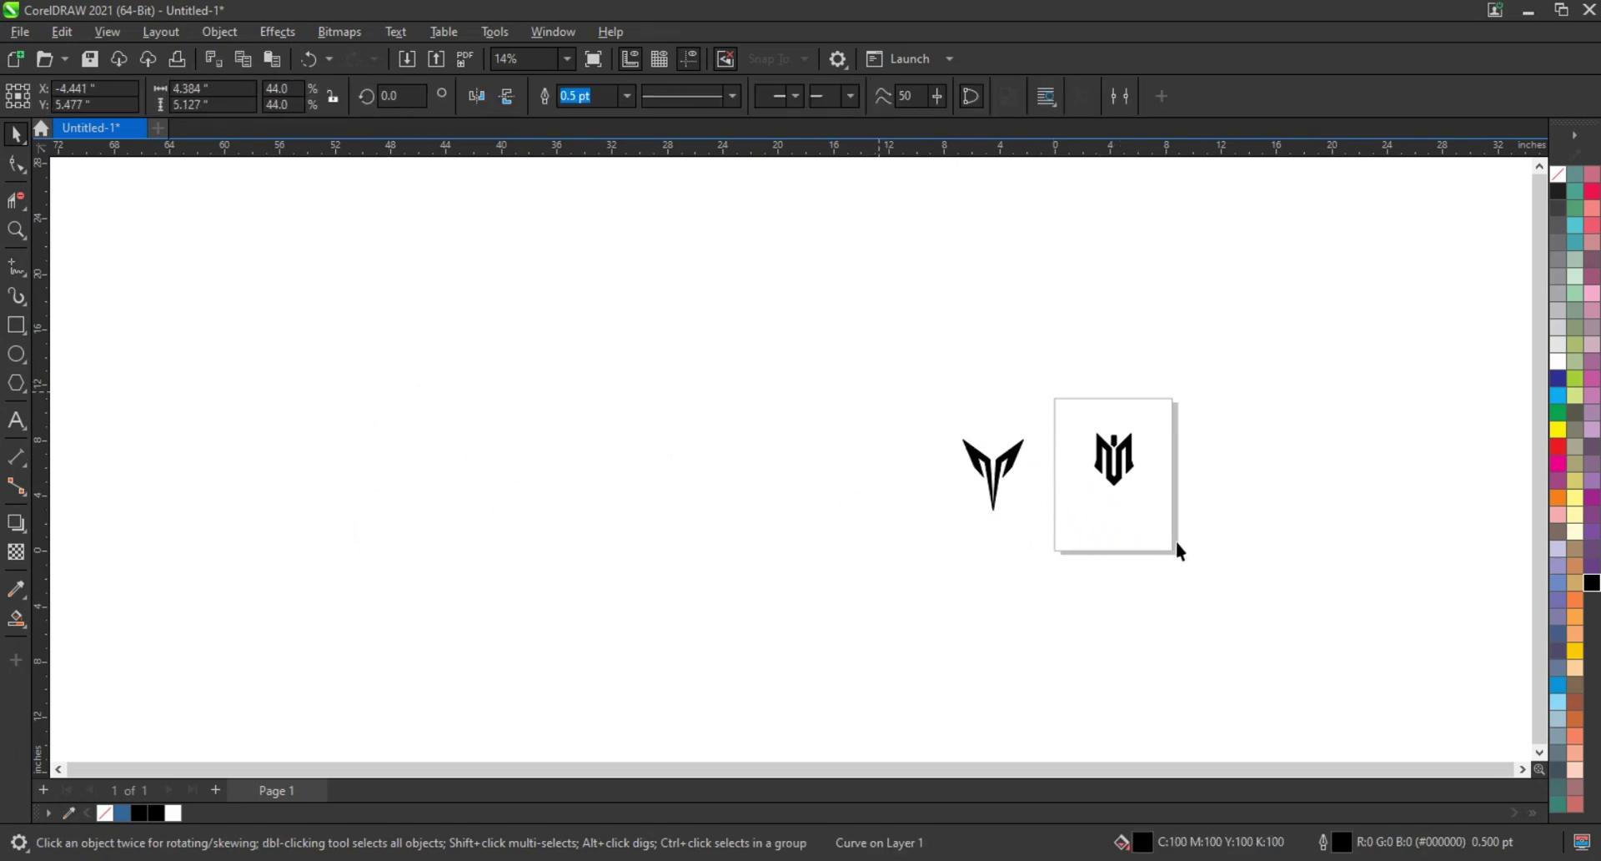
{"action": "scroll", "coordinate": [1088, 484], "scroll_direction": "up", "scroll_amount": 5}
{"action": "left_click_drag", "start_coordinate": [626, 475], "coordinate": [769, 419]}
{"action": "left_click", "coordinate": [787, 472]}
{"action": "scroll", "coordinate": [787, 472], "scroll_direction": "down", "scroll_amount": 1}
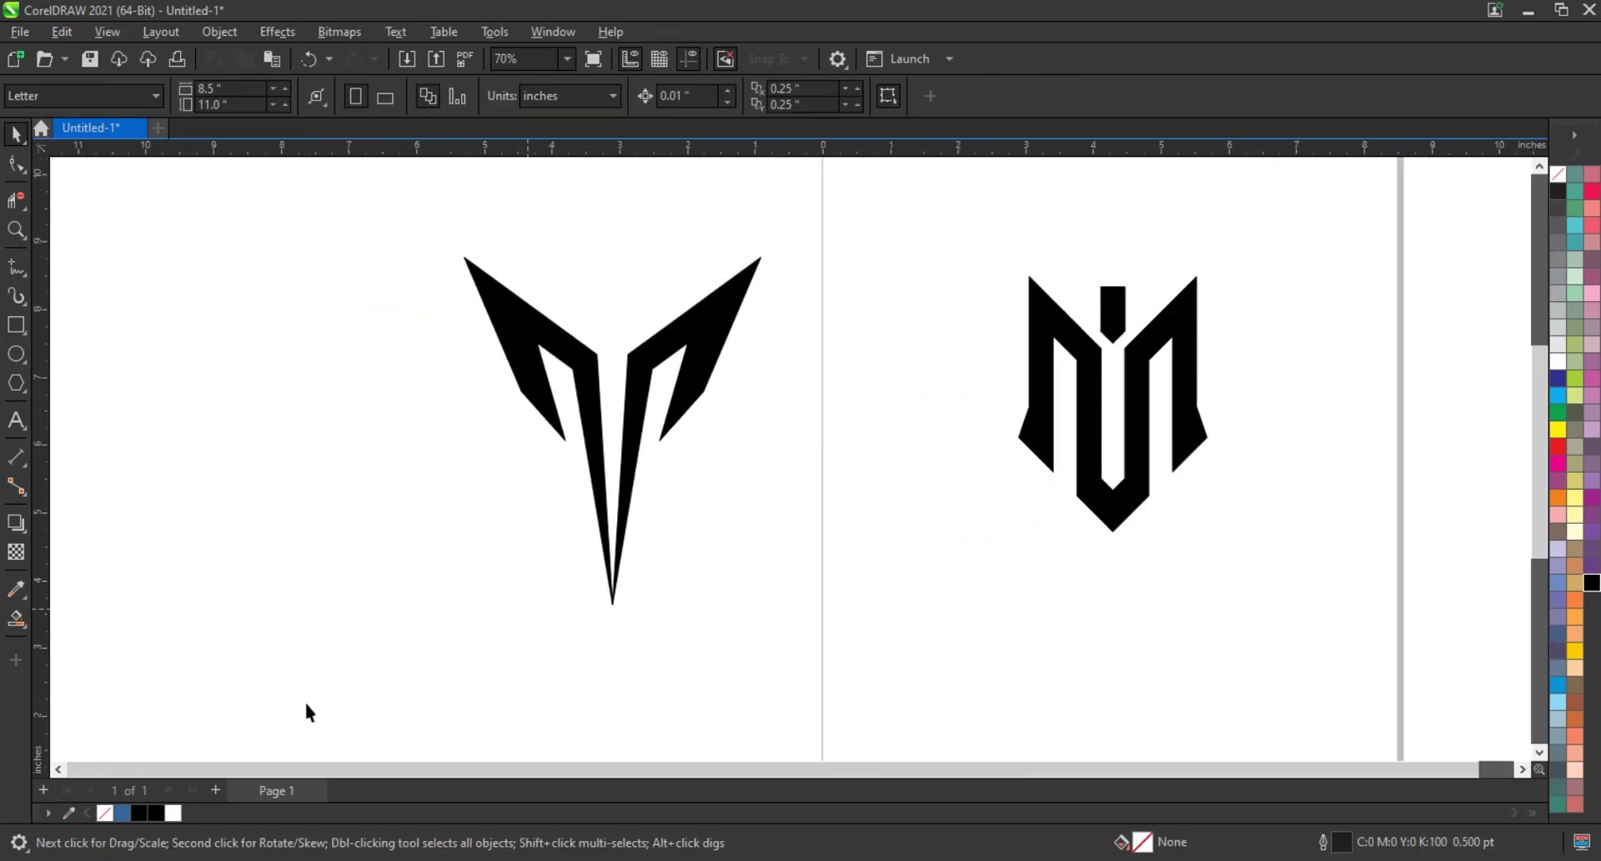
- Draw a new inverted triangle, nudge it right and stretch it taller
{"action": "left_click", "coordinate": [16, 383]}
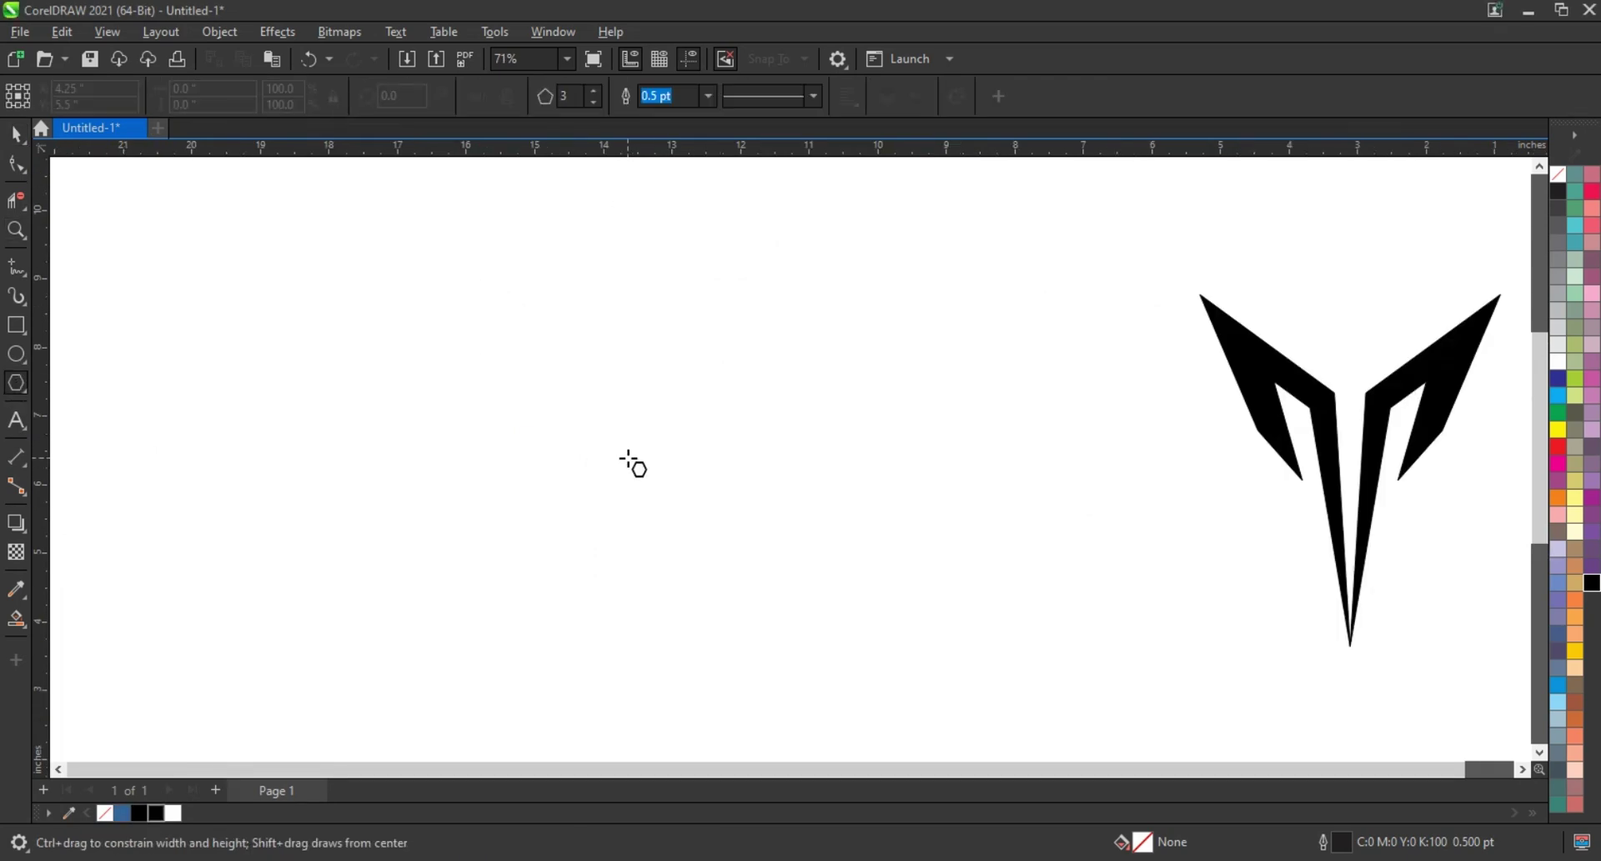
{"action": "left_click_drag", "start_coordinate": [627, 457], "coordinate": [727, 716]}
{"action": "left_click", "coordinate": [25, 138]}
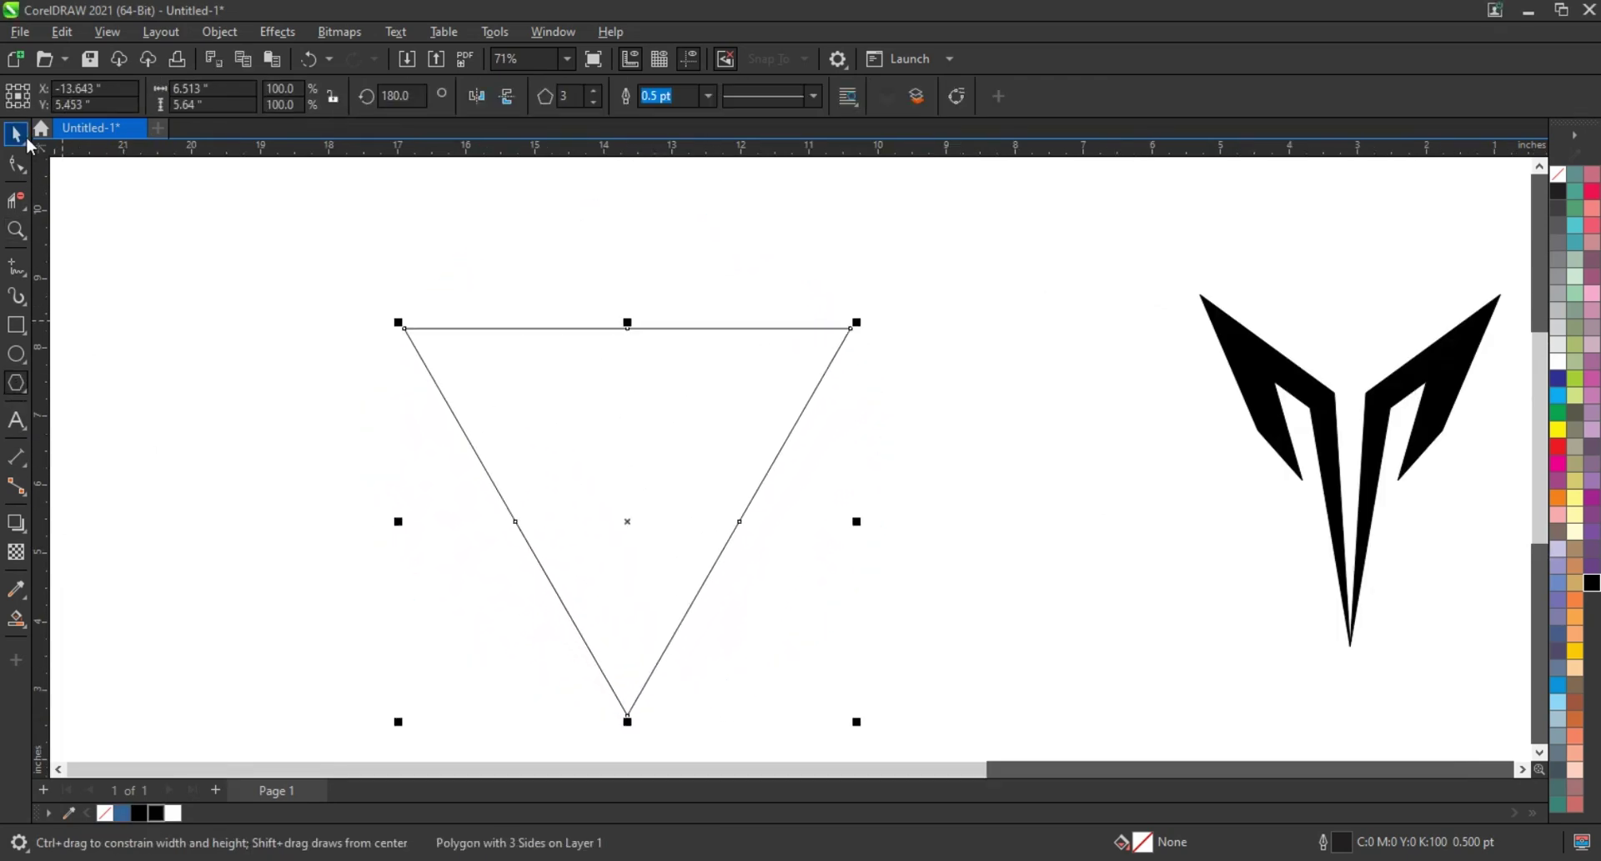
{"action": "left_click_drag", "start_coordinate": [611, 437], "coordinate": [641, 435]}
{"action": "left_click_drag", "start_coordinate": [657, 320], "coordinate": [659, 252]}
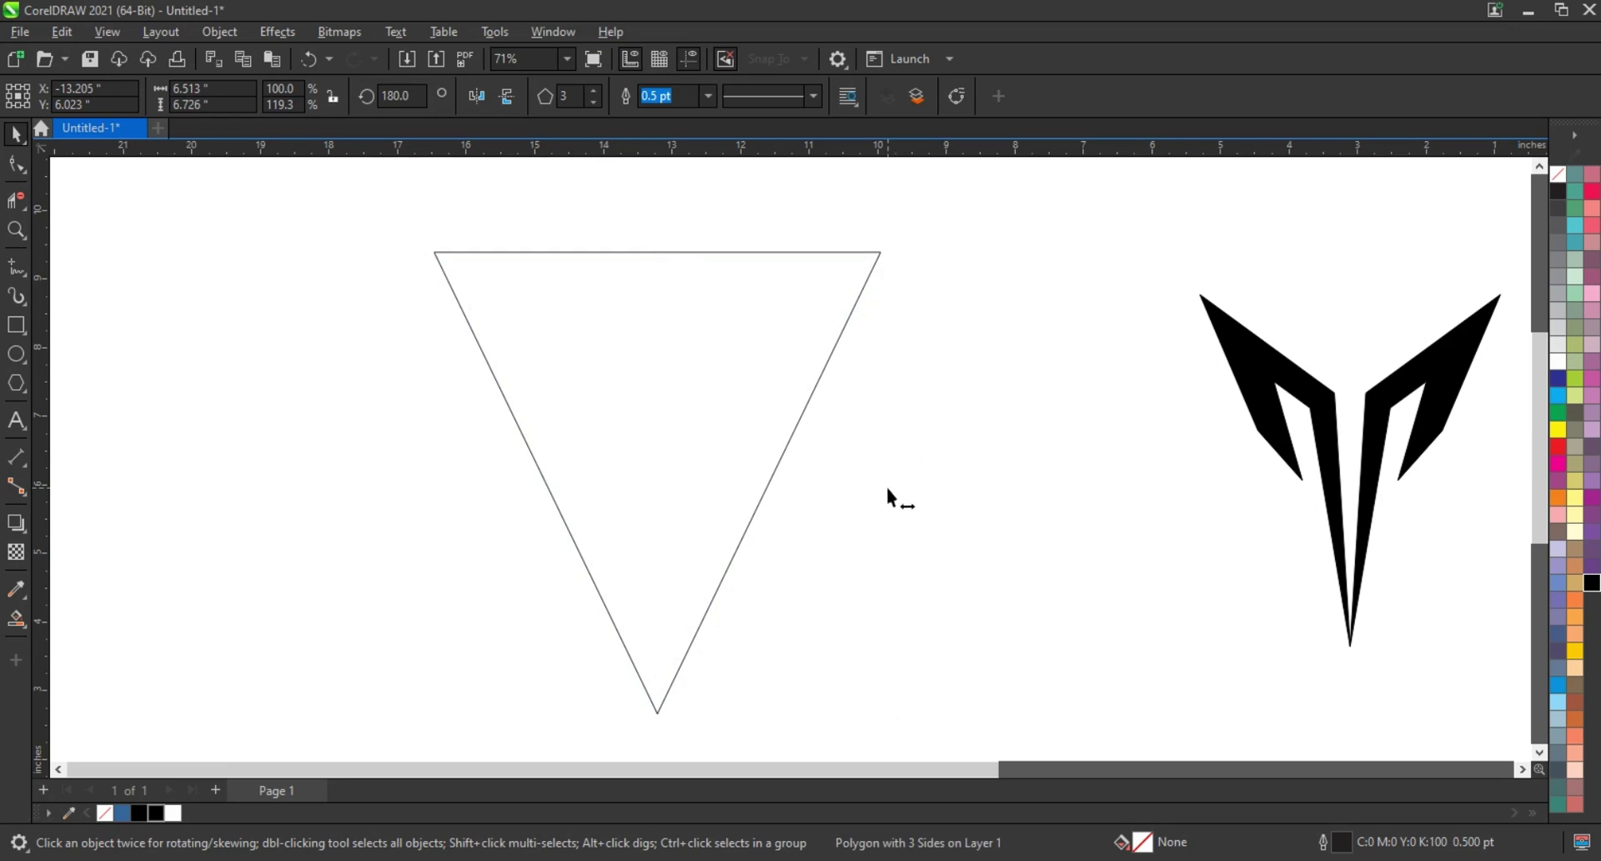
- Make a much wider copy of the triangle at about 253% width
{"action": "left_click", "coordinate": [947, 440]}
{"action": "scroll", "coordinate": [947, 439], "scroll_direction": "down", "scroll_amount": 2}
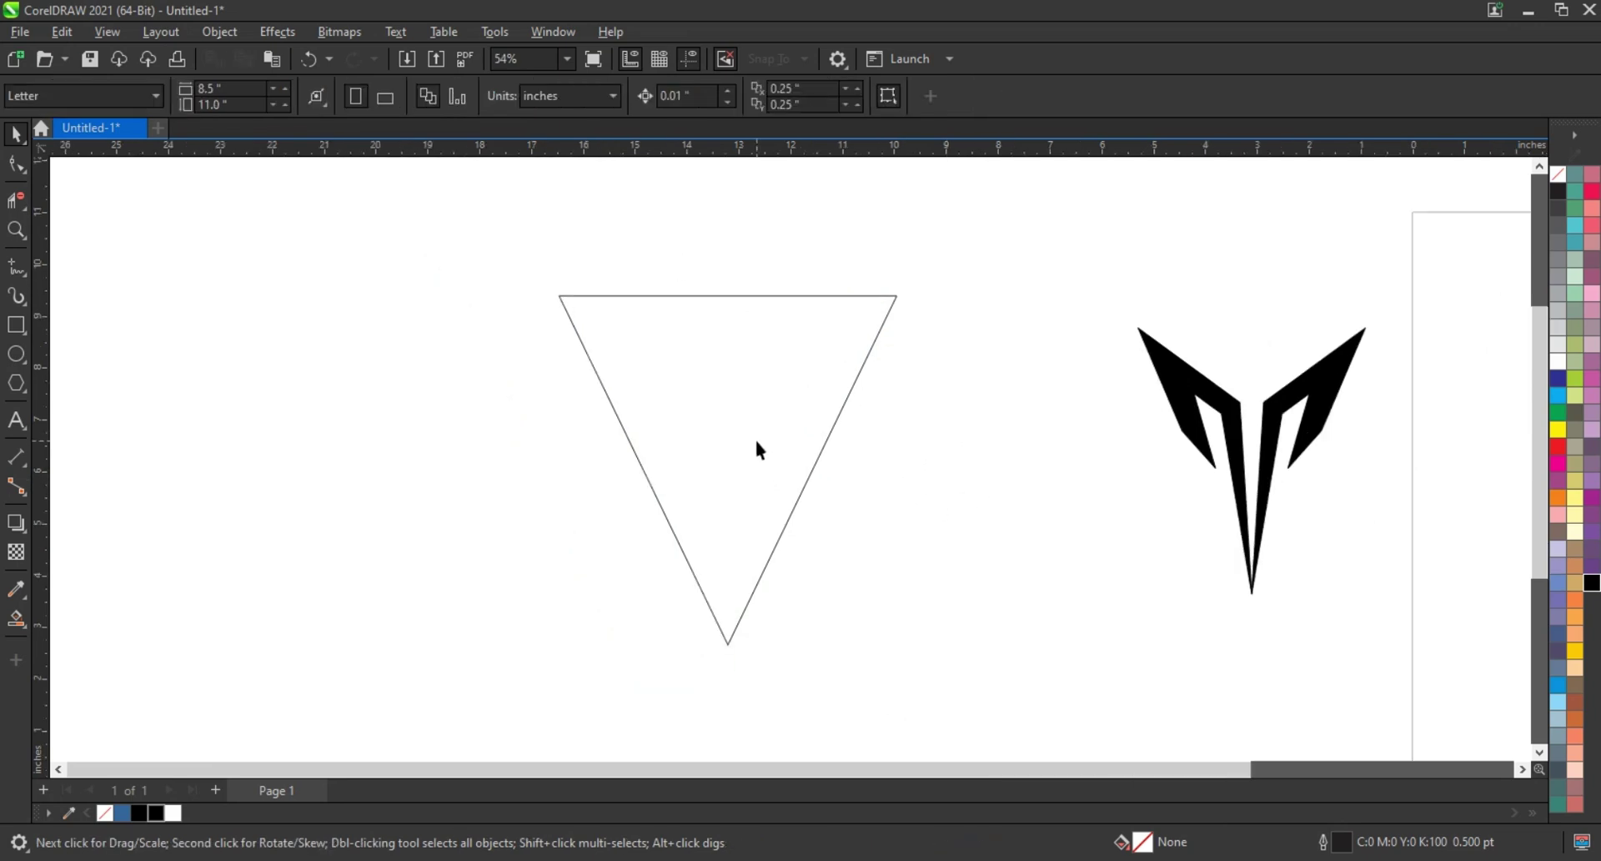
{"action": "left_click", "coordinate": [747, 552]}
{"action": "left_click_drag", "start_coordinate": [747, 552], "coordinate": [1186, 357]}
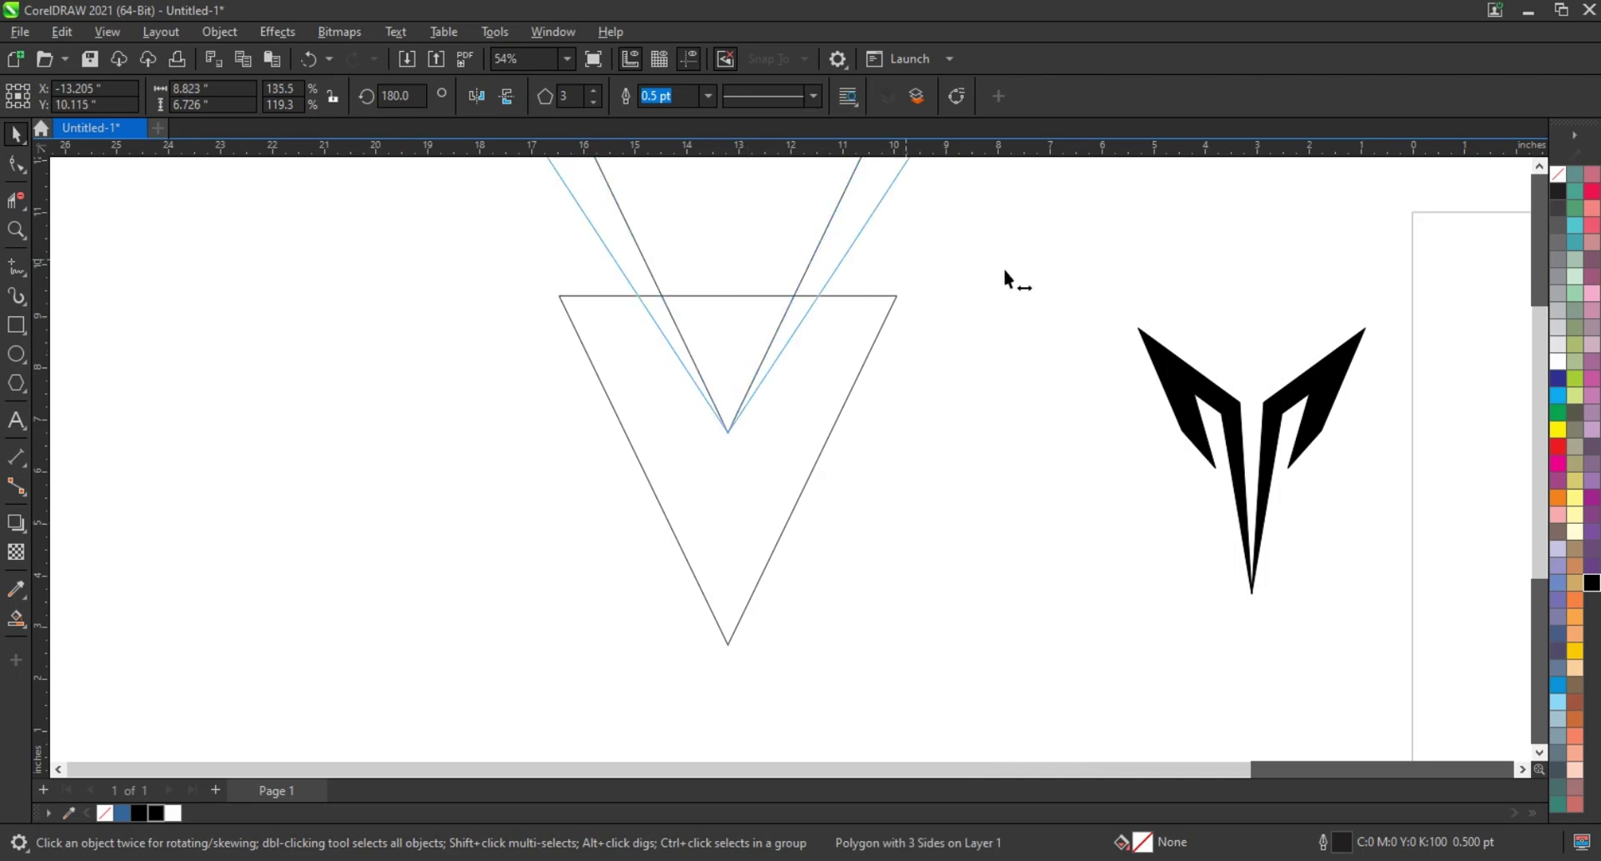
{"action": "left_click_drag", "start_coordinate": [1186, 357], "coordinate": [1165, 346]}
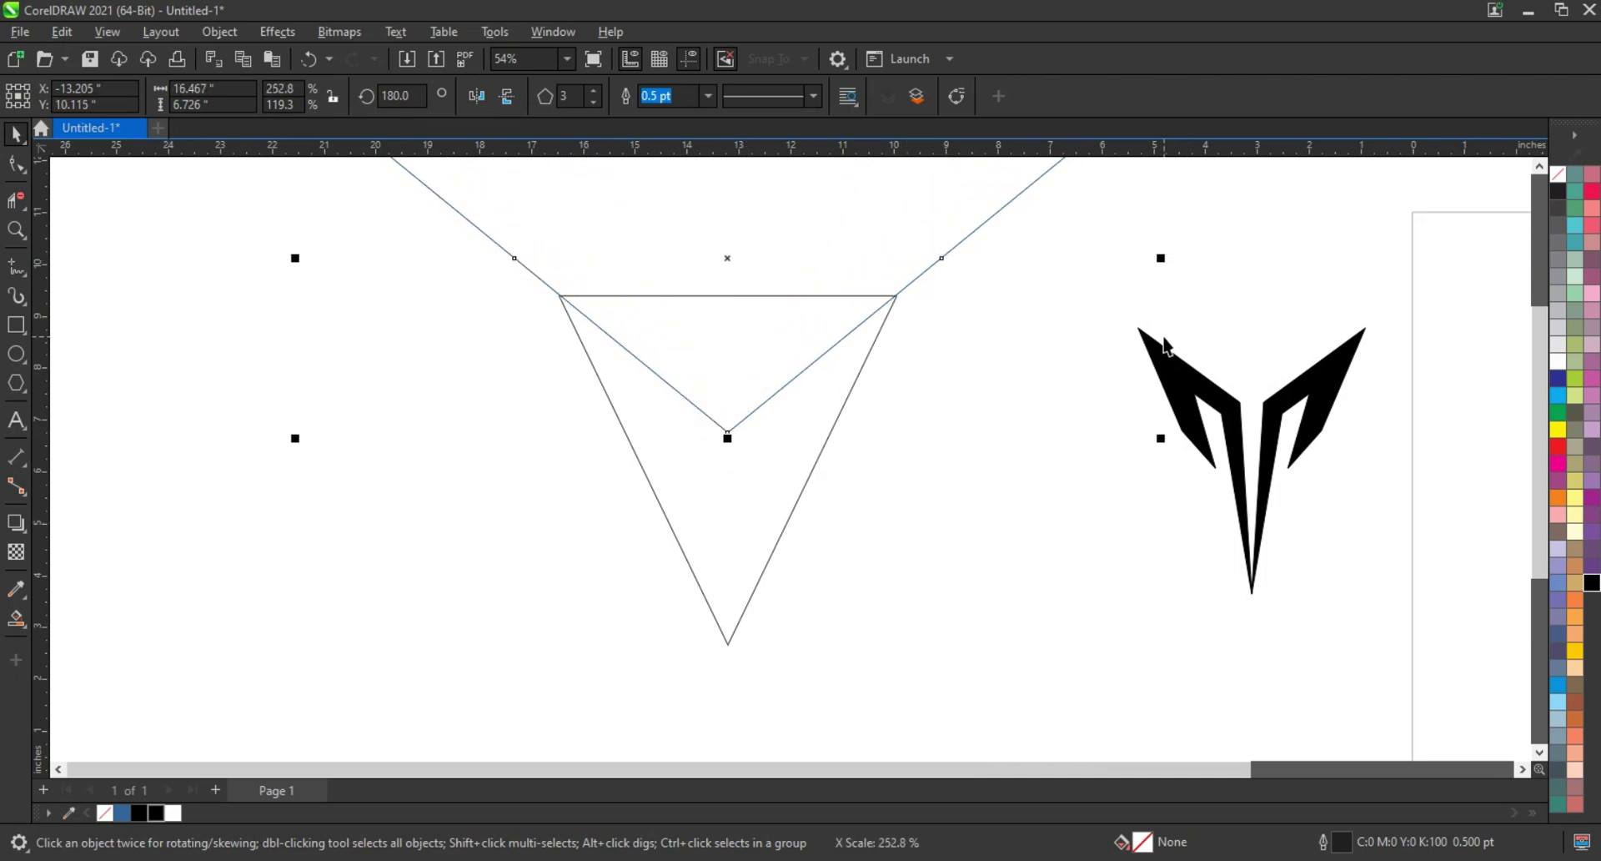
{"action": "left_click", "coordinate": [868, 534]}
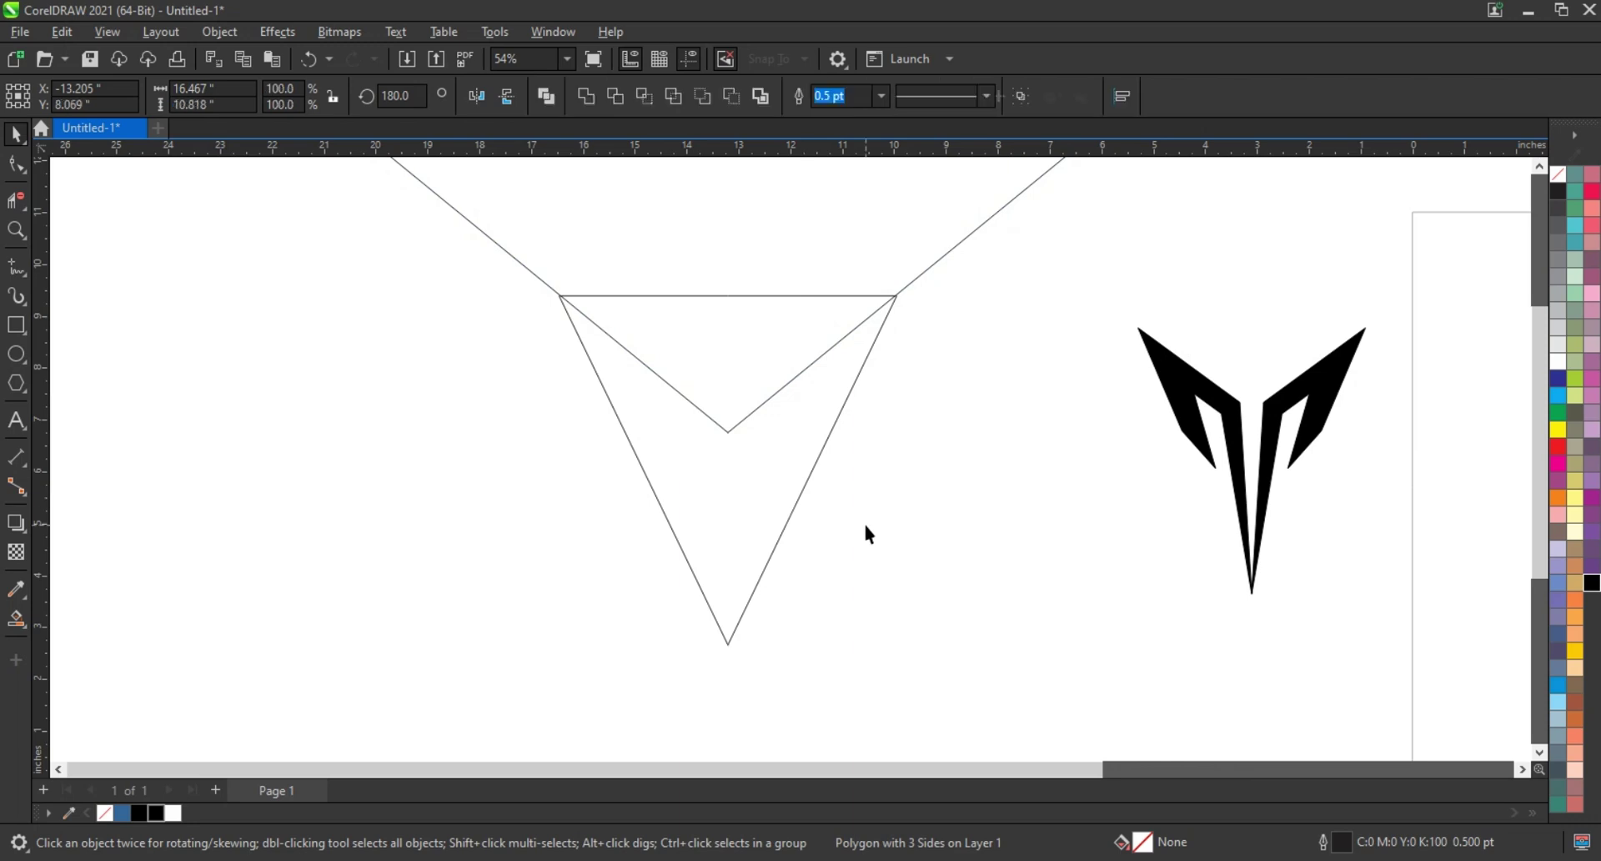
- Add two tall thin vertical bars and a larger copy of the inner triangle
{"action": "left_click", "coordinate": [15, 326]}
{"action": "left_click_drag", "start_coordinate": [648, 251], "coordinate": [655, 682]}
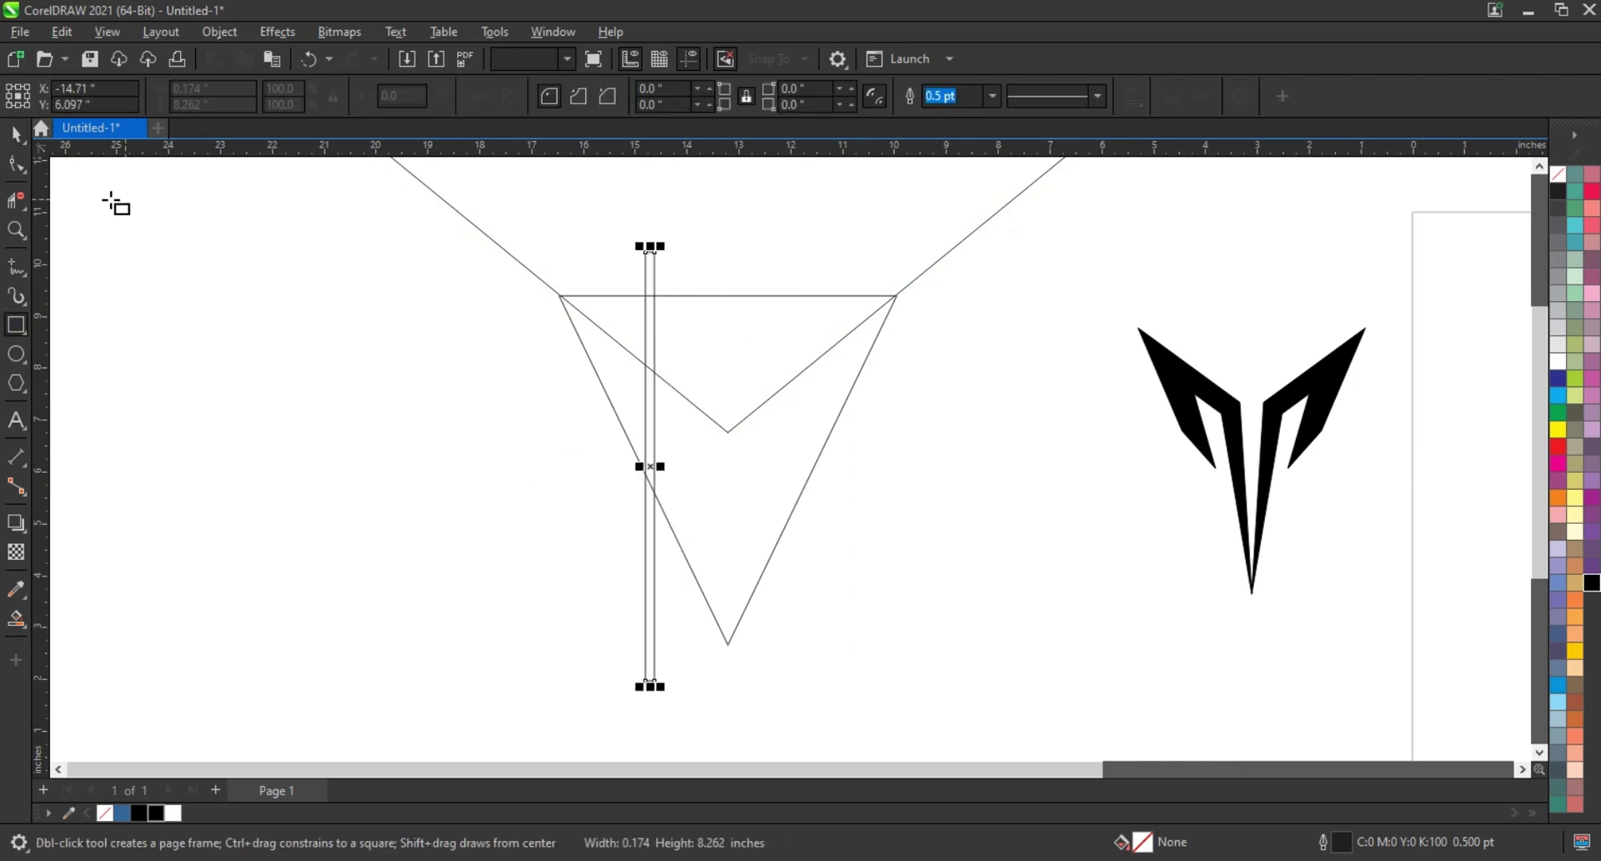
{"action": "key", "text": "space"}
{"action": "left_click_drag", "start_coordinate": [650, 522], "coordinate": [754, 533]}
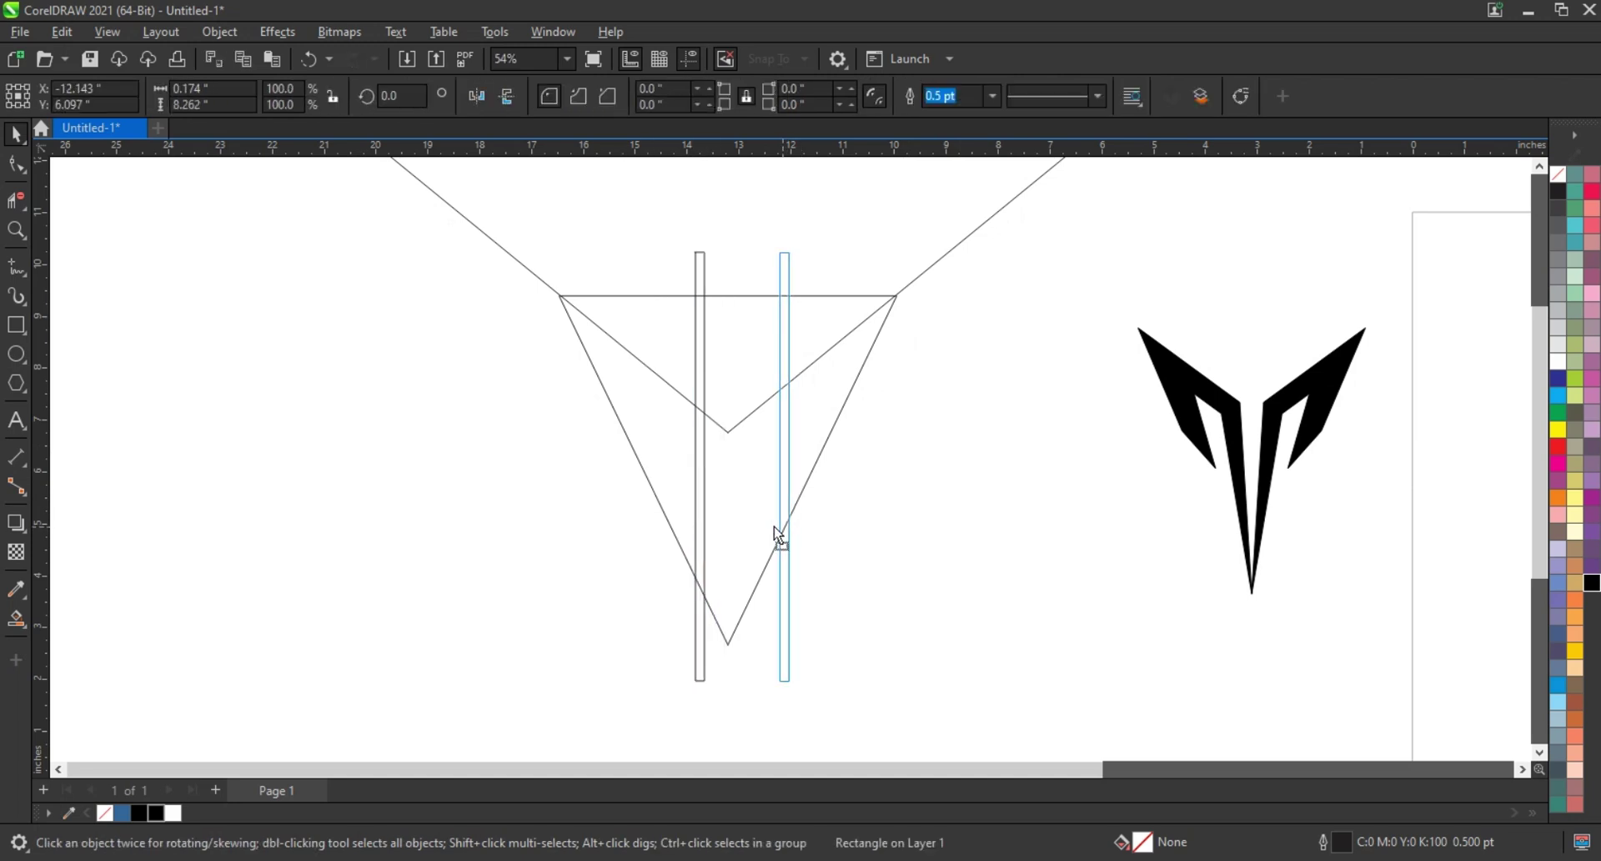
{"action": "left_click", "coordinate": [699, 277], "text": "shift"}
{"action": "left_click", "coordinate": [884, 315]}
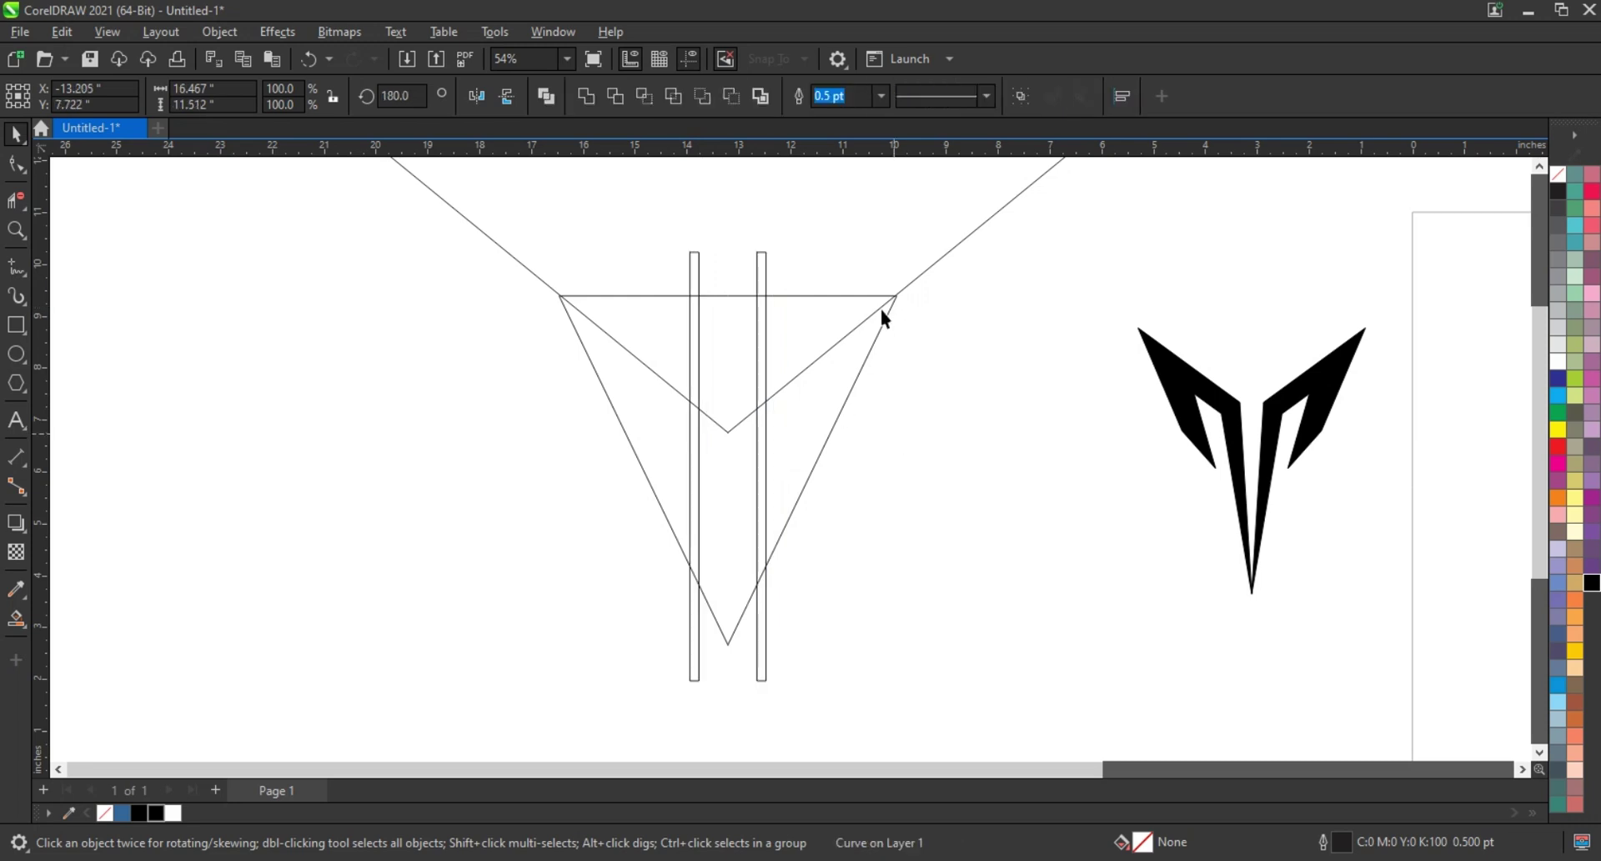
{"action": "left_click_drag", "start_coordinate": [919, 308], "coordinate": [917, 367]}
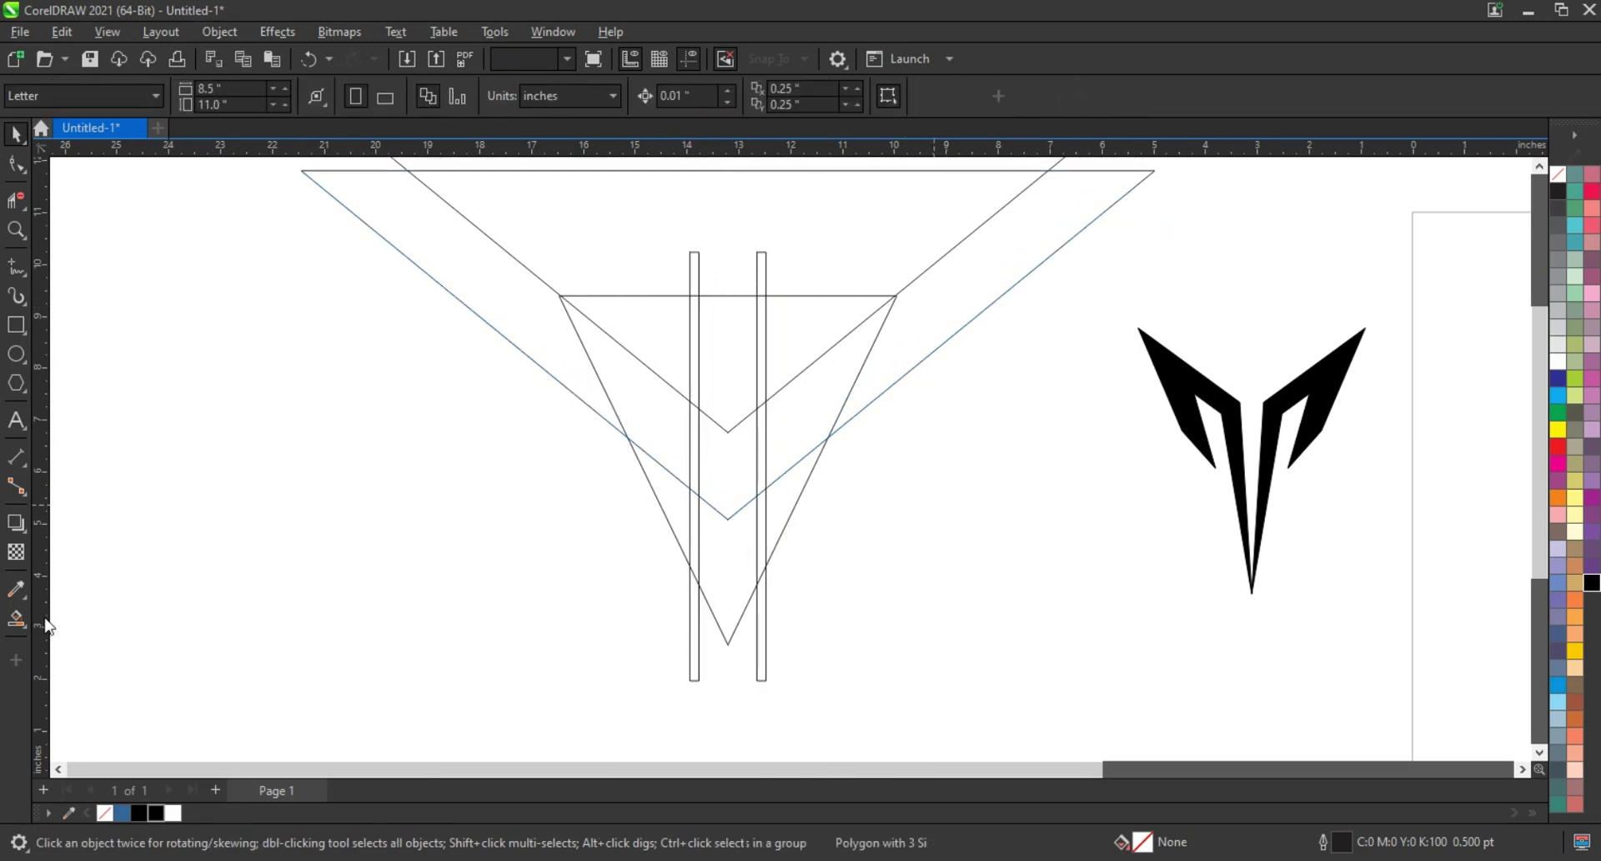
- Smart Fill the wing regions and delete the guide triangle and rectangles
{"action": "left_click", "coordinate": [15, 618]}
{"action": "left_click", "coordinate": [725, 467]}
{"action": "left_click", "coordinate": [793, 440]}
{"action": "left_click", "coordinate": [674, 494]}
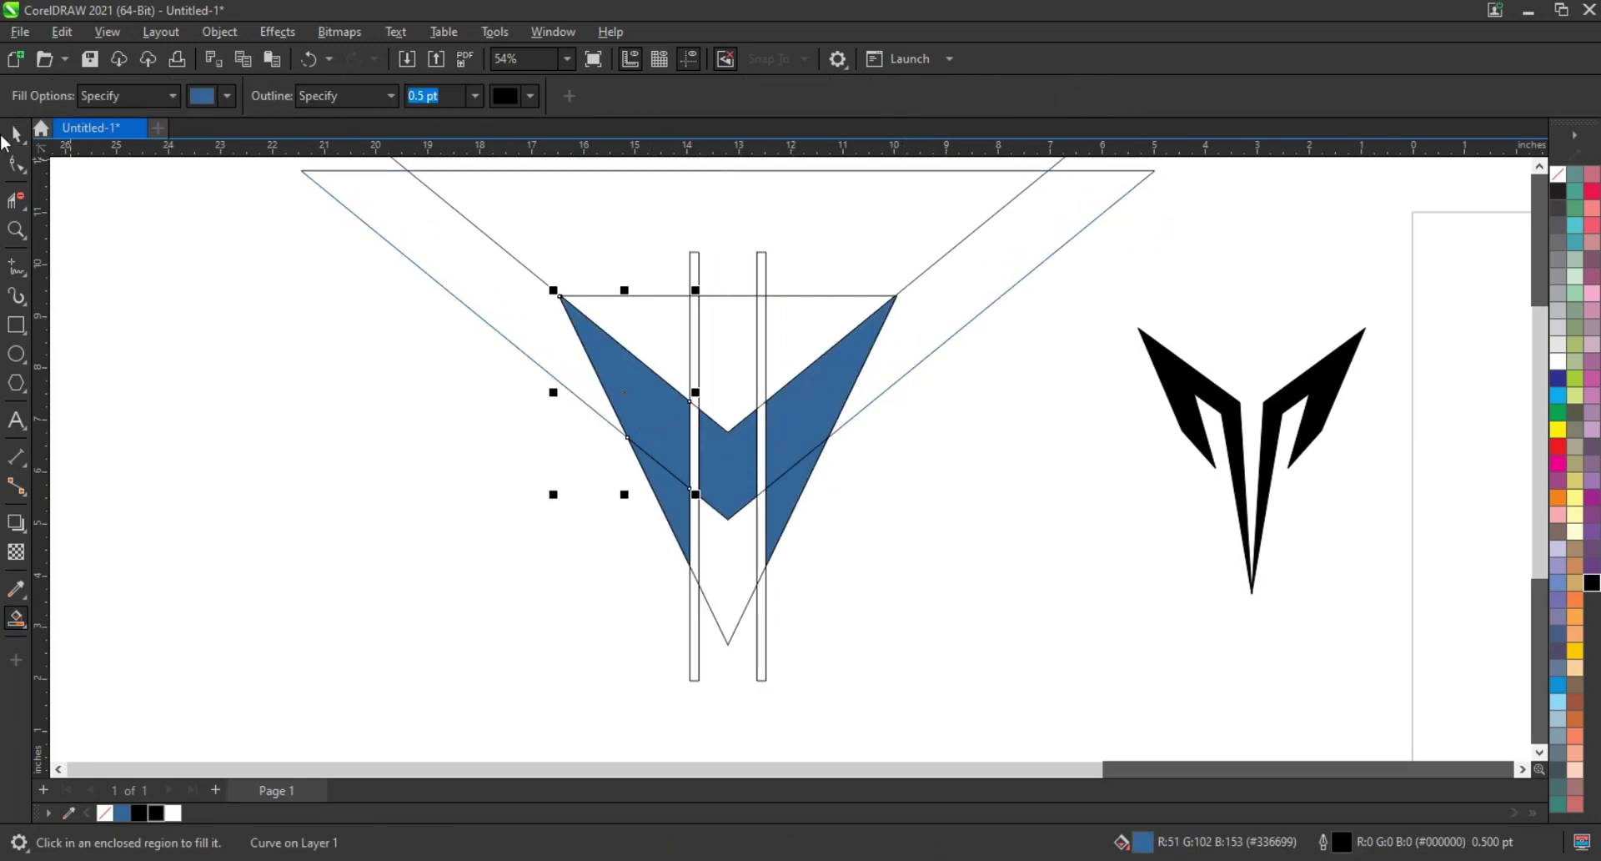
{"action": "key", "text": "space"}
{"action": "key", "text": "Delete"}
{"action": "key", "text": "Delete"}
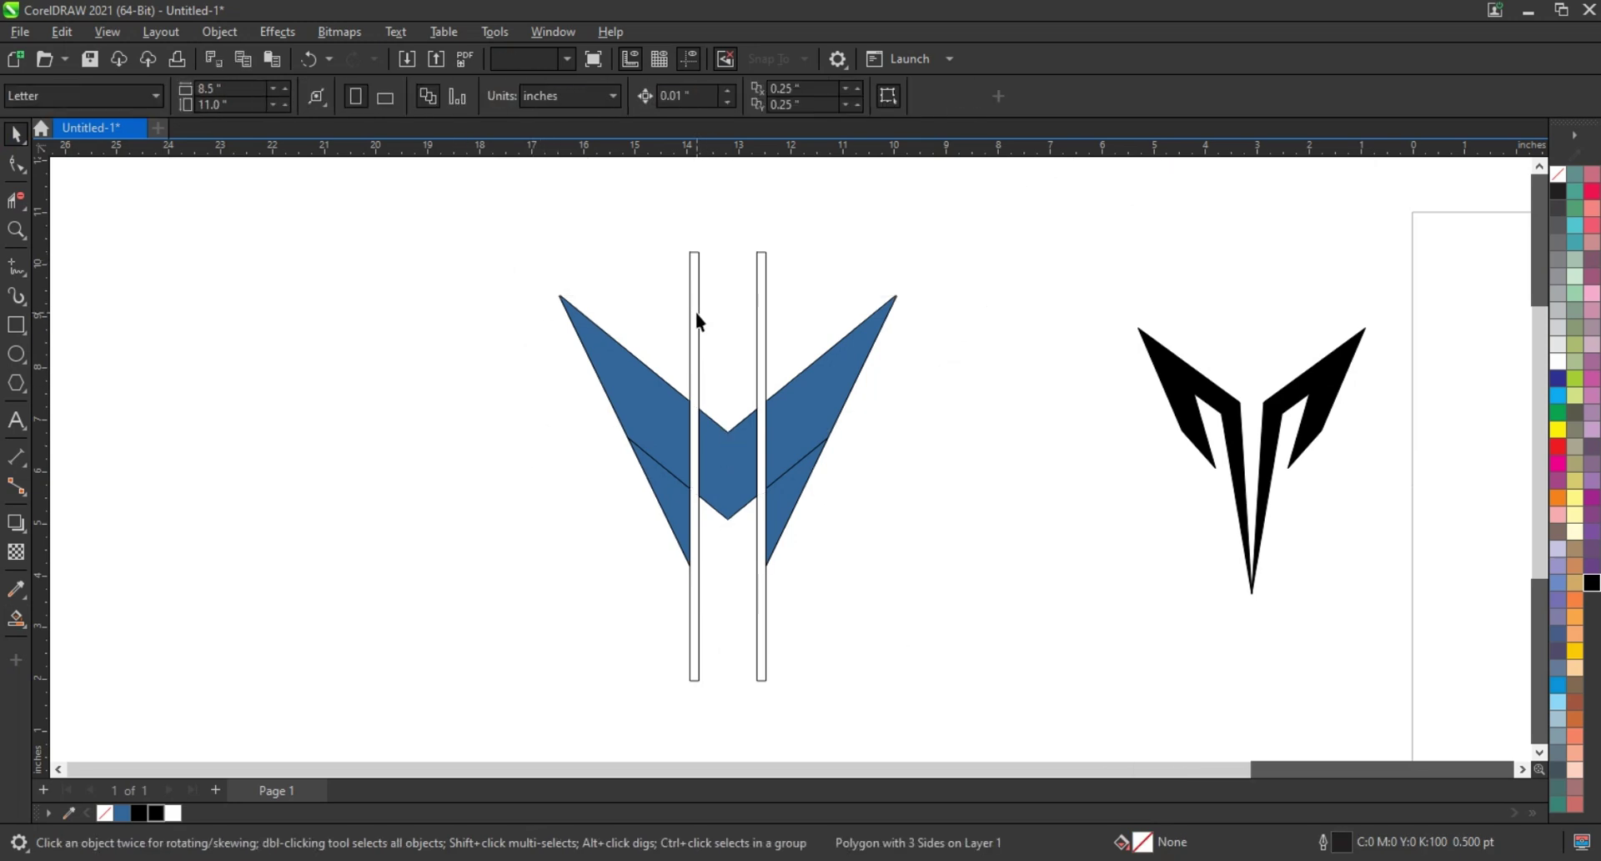
{"action": "left_click", "coordinate": [695, 312]}
{"action": "key", "text": "Delete"}
- Combine the five pieces with Ctrl+L, fill them black, and place beside the other logo
{"action": "left_click_drag", "start_coordinate": [515, 247], "coordinate": [1005, 584]}
{"action": "key", "text": "ctrl+l"}
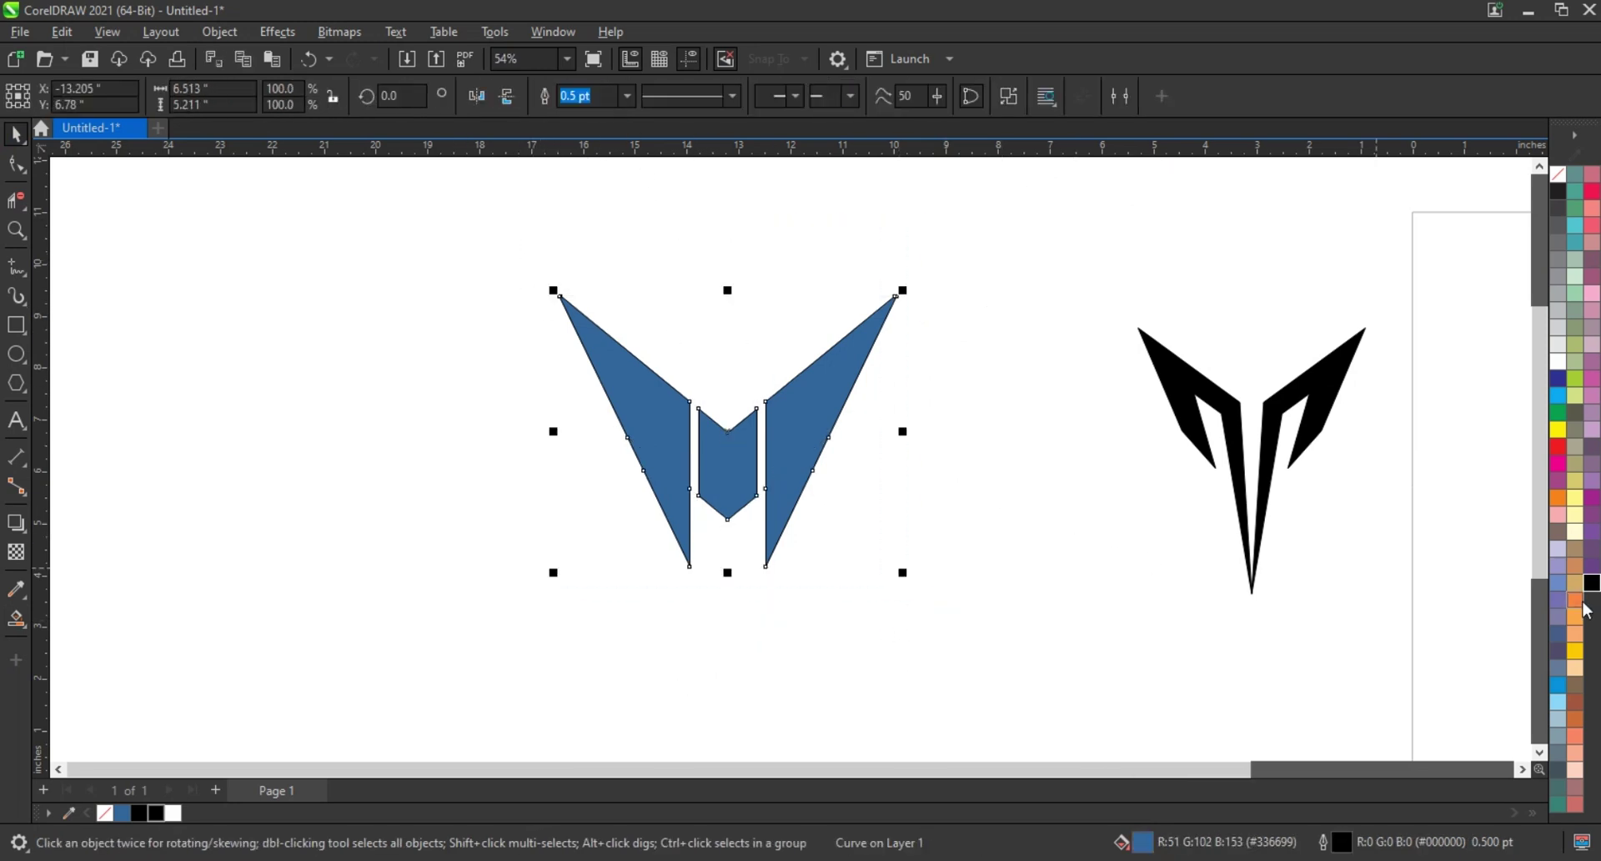
{"action": "left_click", "coordinate": [1592, 582]}
{"action": "left_click_drag", "start_coordinate": [790, 490], "coordinate": [965, 492]}
{"action": "left_click", "coordinate": [562, 503]}
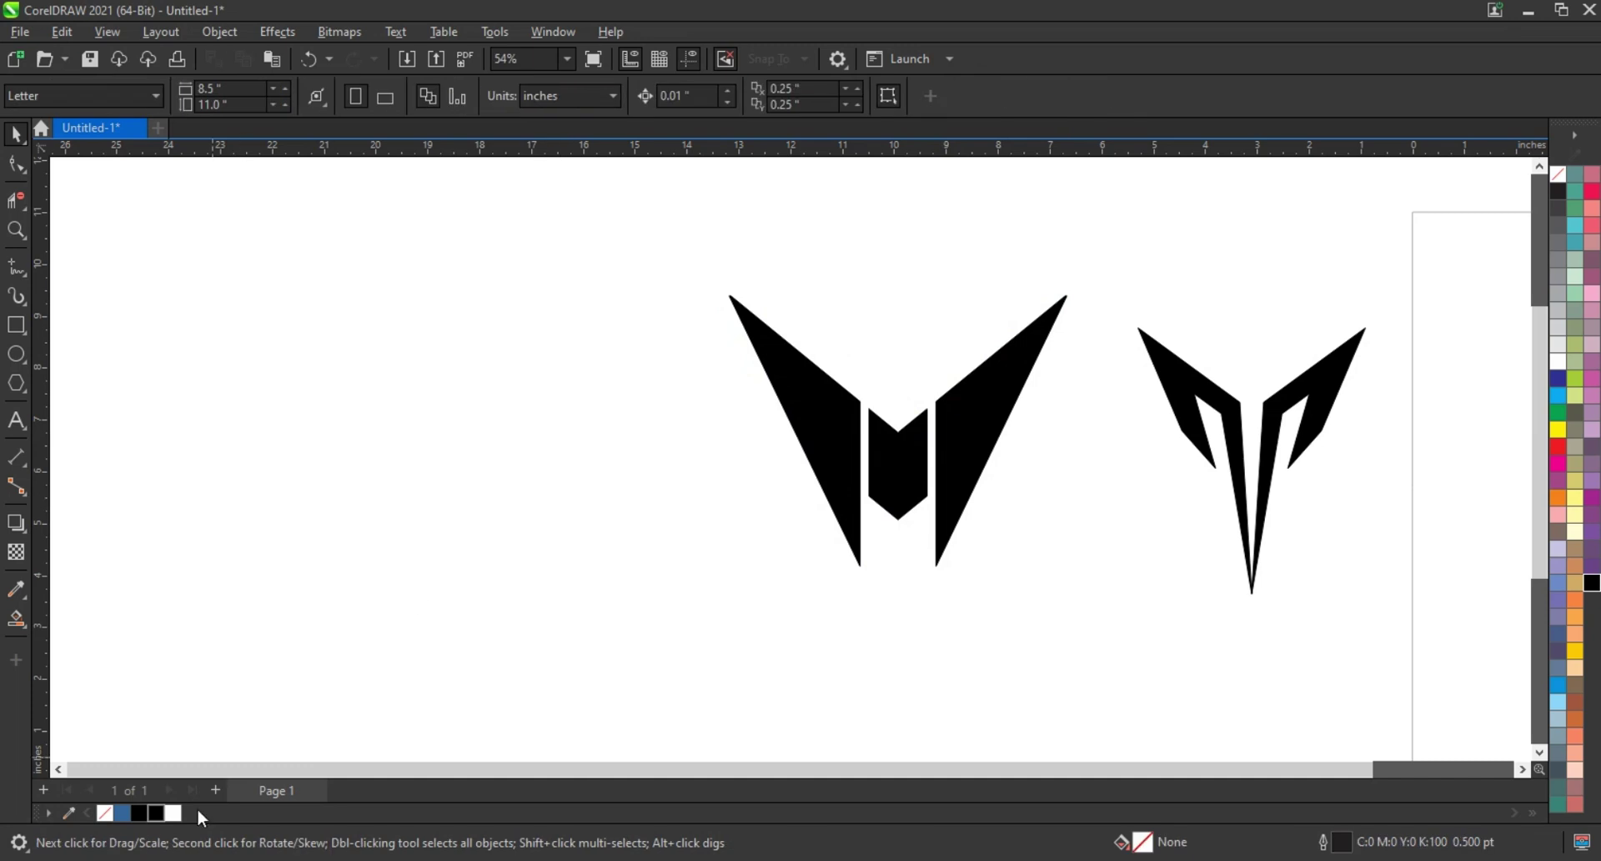
{"action": "scroll", "coordinate": [597, 467], "scroll_direction": "down", "scroll_amount": 2}
- Draw a square, rotate it 45° into a diamond, and place a copy higher up
{"action": "key", "text": "F6"}
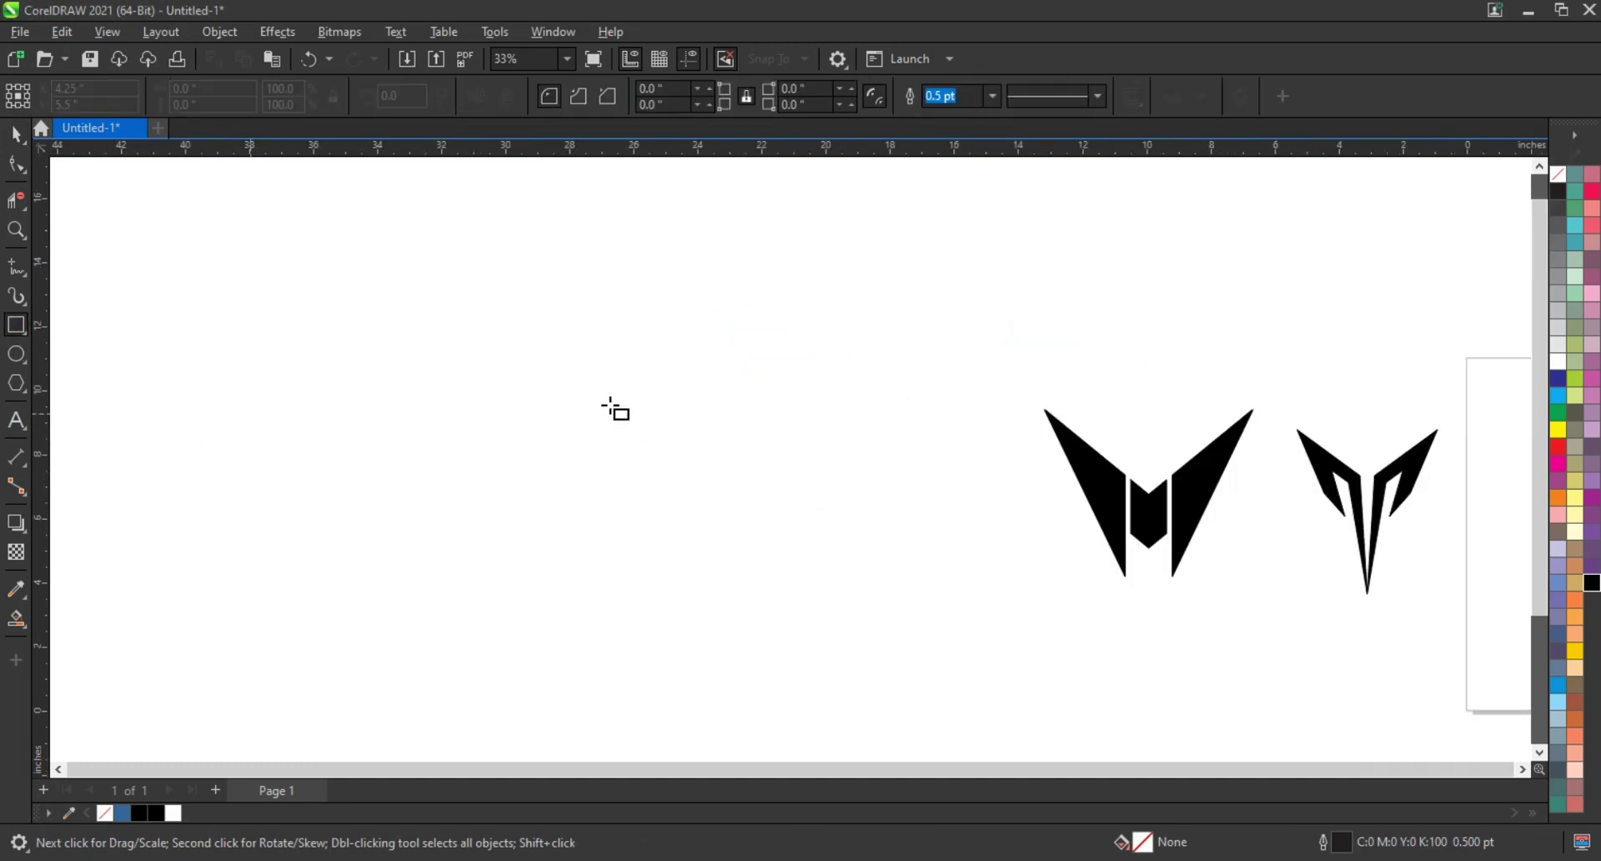
{"action": "left_click_drag", "start_coordinate": [586, 386], "coordinate": [793, 608]}
{"action": "key", "text": "shift+F2"}
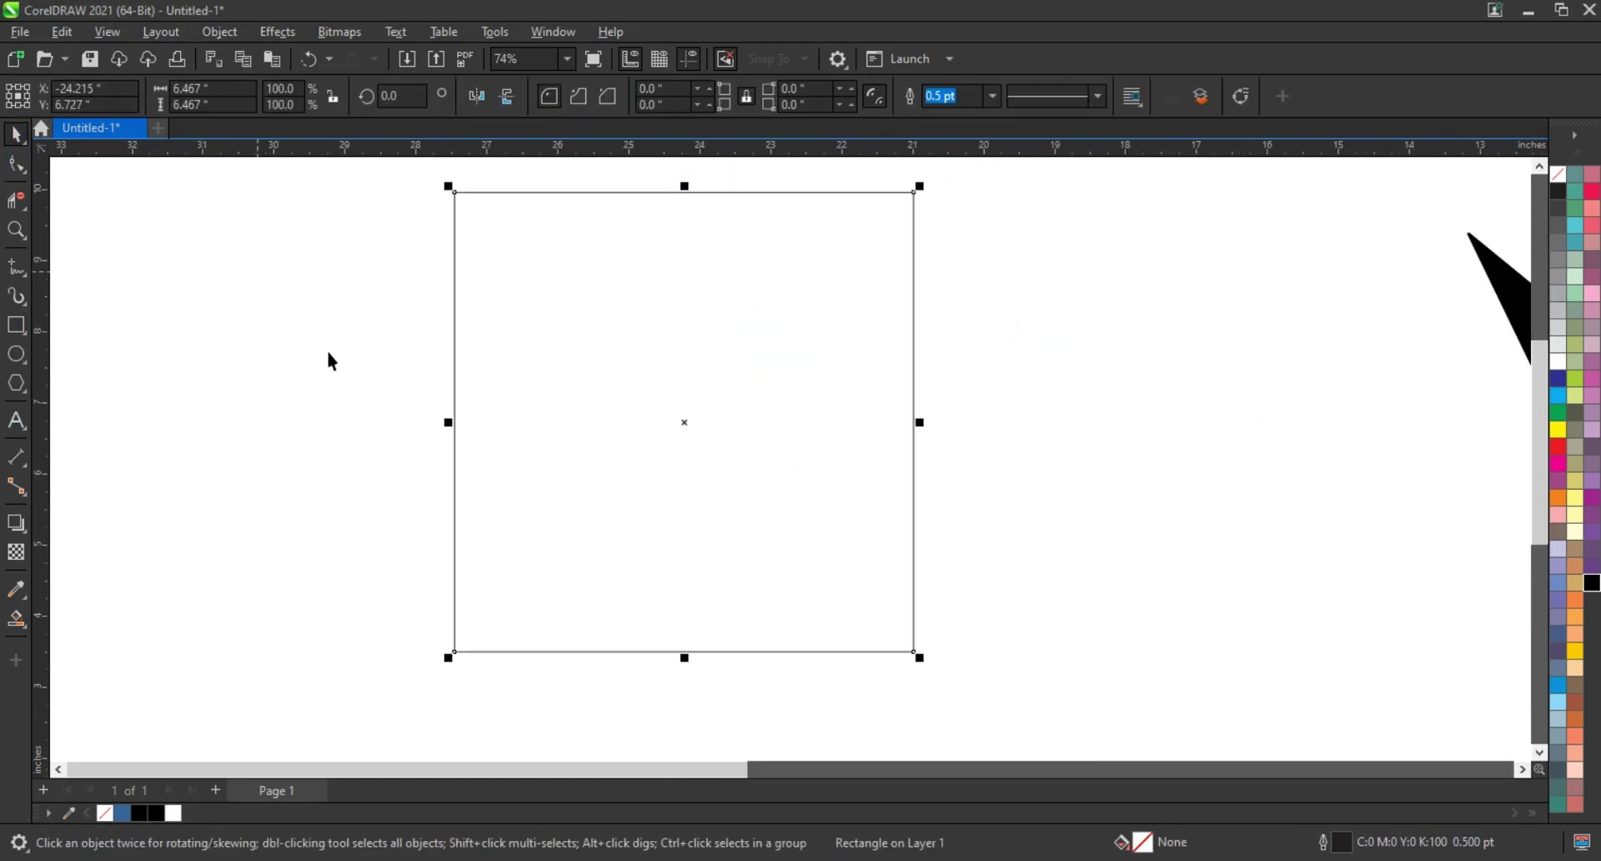
{"action": "left_click", "coordinate": [455, 367]}
{"action": "left_click_drag", "start_coordinate": [918, 188], "coordinate": [1042, 496]}
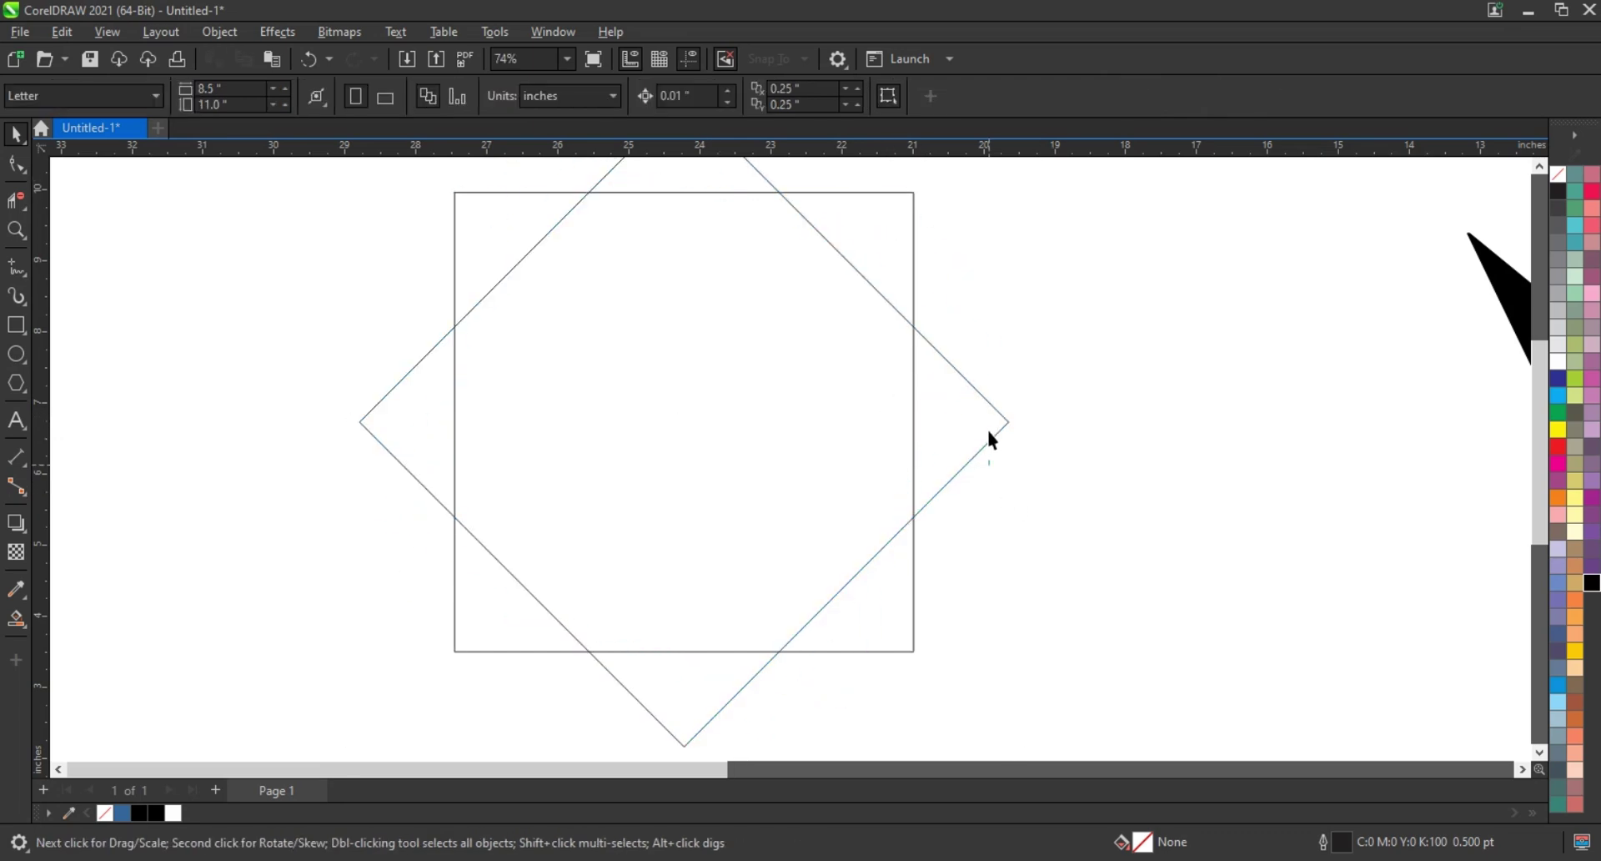
{"action": "left_click_drag", "start_coordinate": [988, 427], "coordinate": [968, 312]}
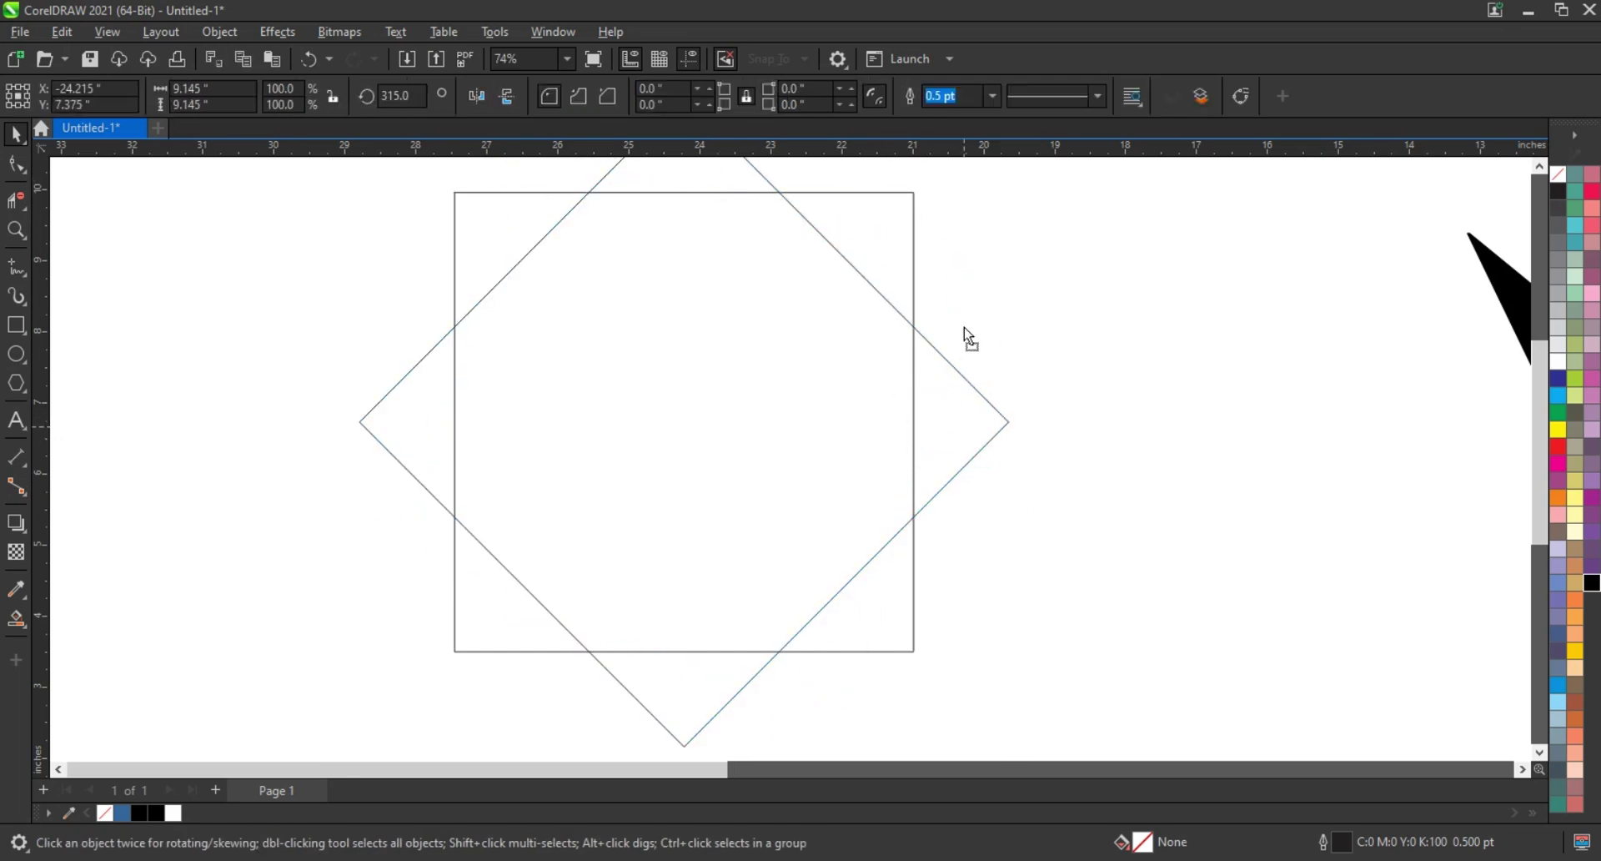
{"action": "left_click", "coordinate": [1052, 527]}
- Add more diamond copies, nest a smaller diamond inside, and copy the pair to the other side
{"action": "scroll", "coordinate": [1062, 534], "scroll_direction": "down", "scroll_amount": 1}
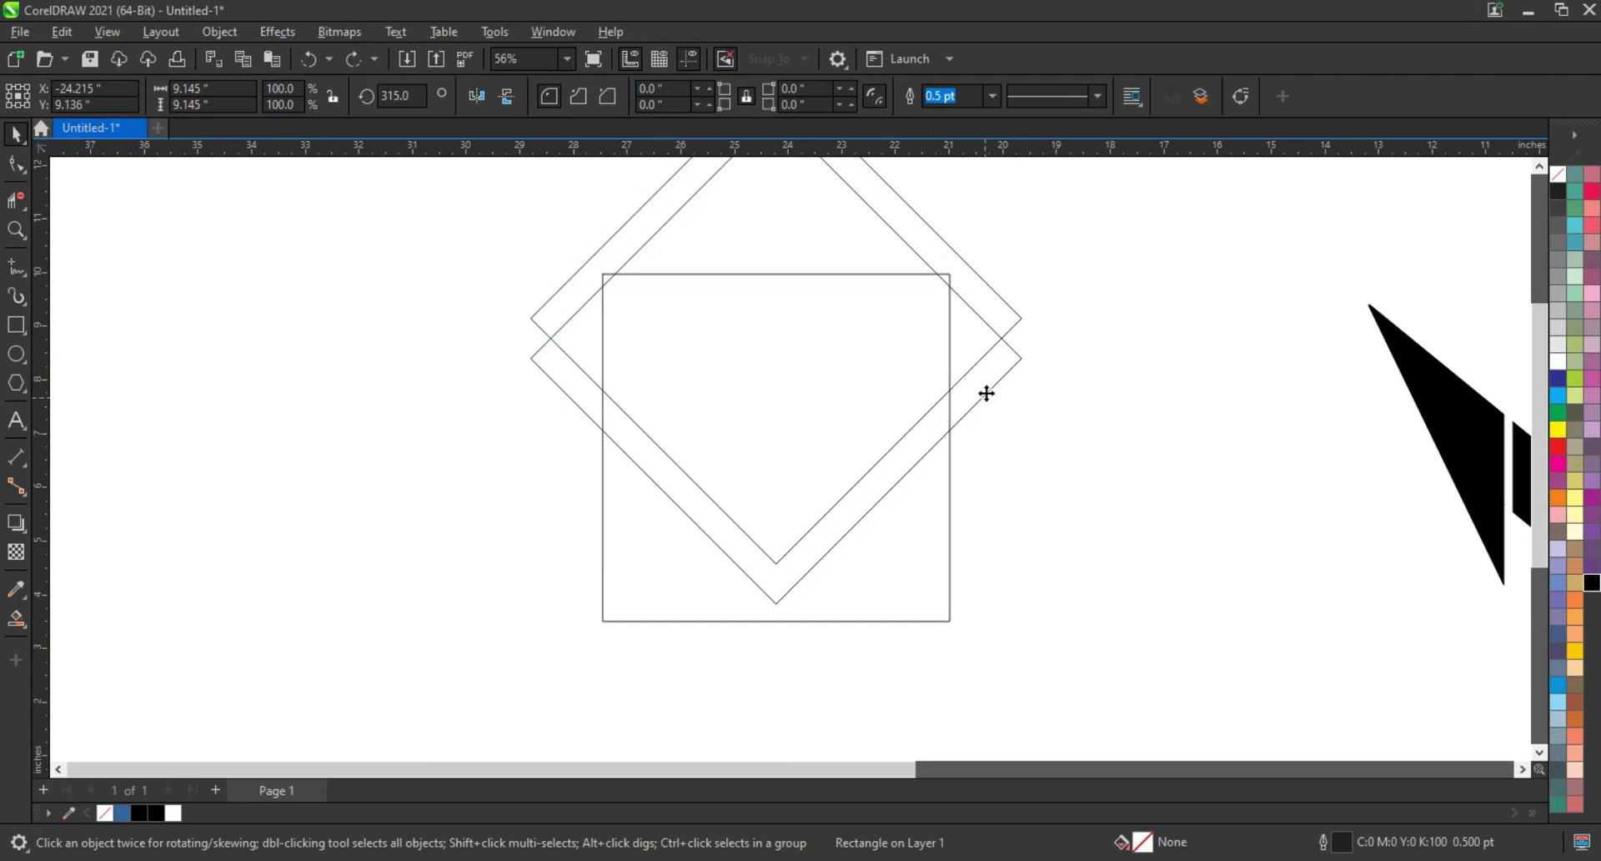
{"action": "left_click_drag", "start_coordinate": [940, 406], "coordinate": [987, 386]}
{"action": "mouse_move", "coordinate": [1025, 500]}
{"action": "left_mouse_down"}
{"action": "mouse_move", "coordinate": [841, 413]}
{"action": "mouse_move", "coordinate": [838, 387]}
{"action": "mouse_move", "coordinate": [1081, 707]}
{"action": "mouse_move", "coordinate": [1078, 691]}
{"action": "left_mouse_up"}
{"action": "left_click_drag", "start_coordinate": [1124, 593], "coordinate": [1101, 602]}
{"action": "left_click_drag", "start_coordinate": [1332, 328], "coordinate": [1307, 376]}
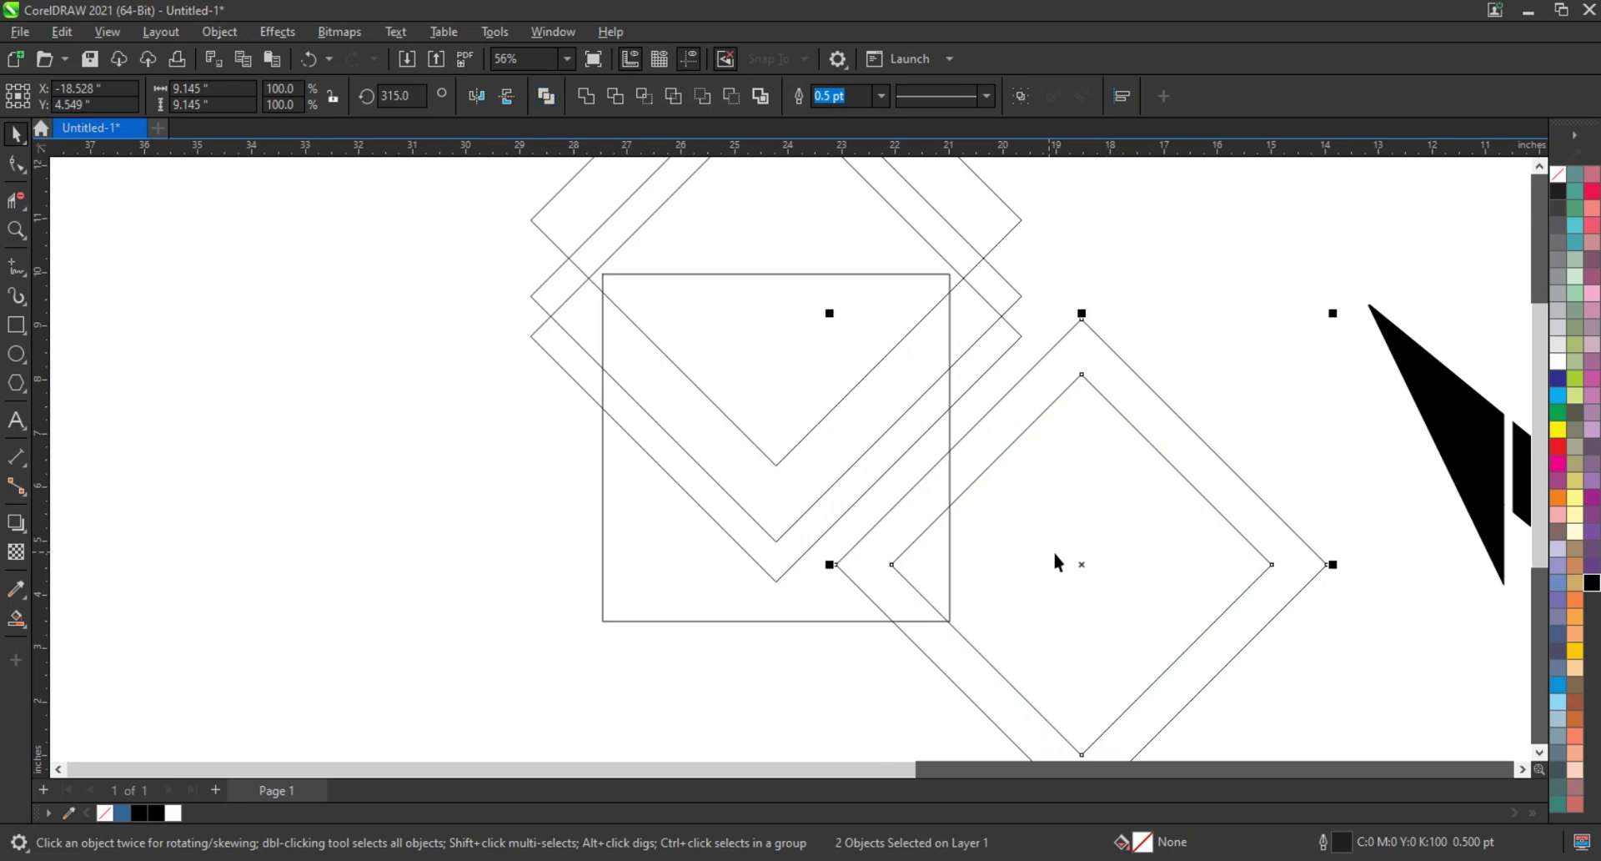
{"action": "left_click_drag", "start_coordinate": [1058, 563], "coordinate": [450, 580]}
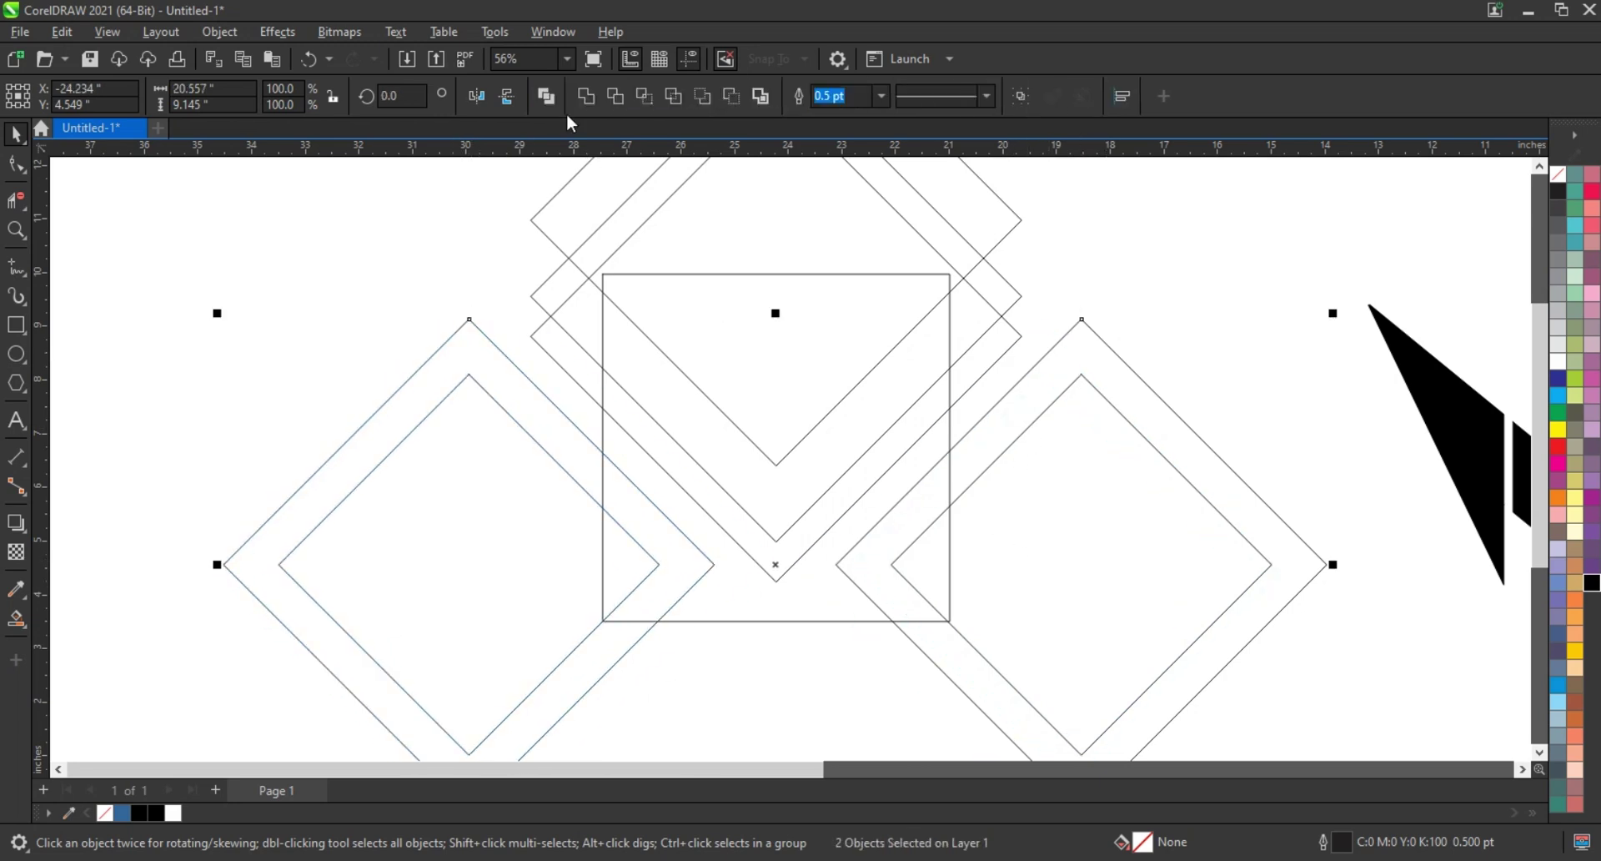
- Convert the diamonds to curves and Smart Fill both chevrons and the upper and lower V bands
{"action": "left_click", "coordinate": [546, 96]}
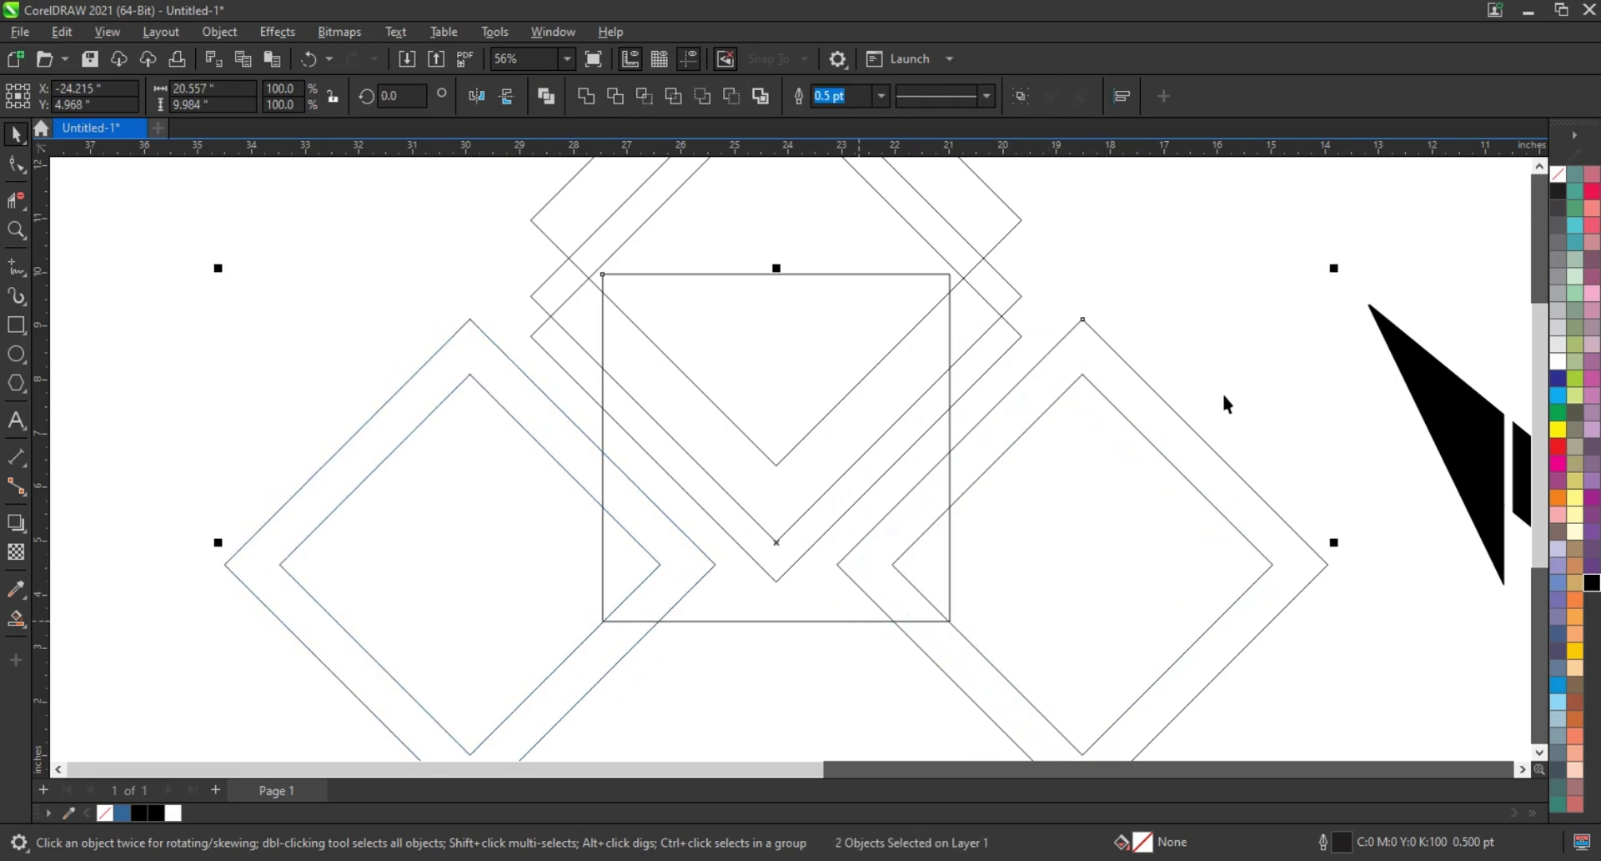
{"action": "left_click", "coordinate": [15, 618]}
{"action": "left_click", "coordinate": [686, 589]}
{"action": "left_click", "coordinate": [876, 575]}
{"action": "left_click", "coordinate": [791, 491]}
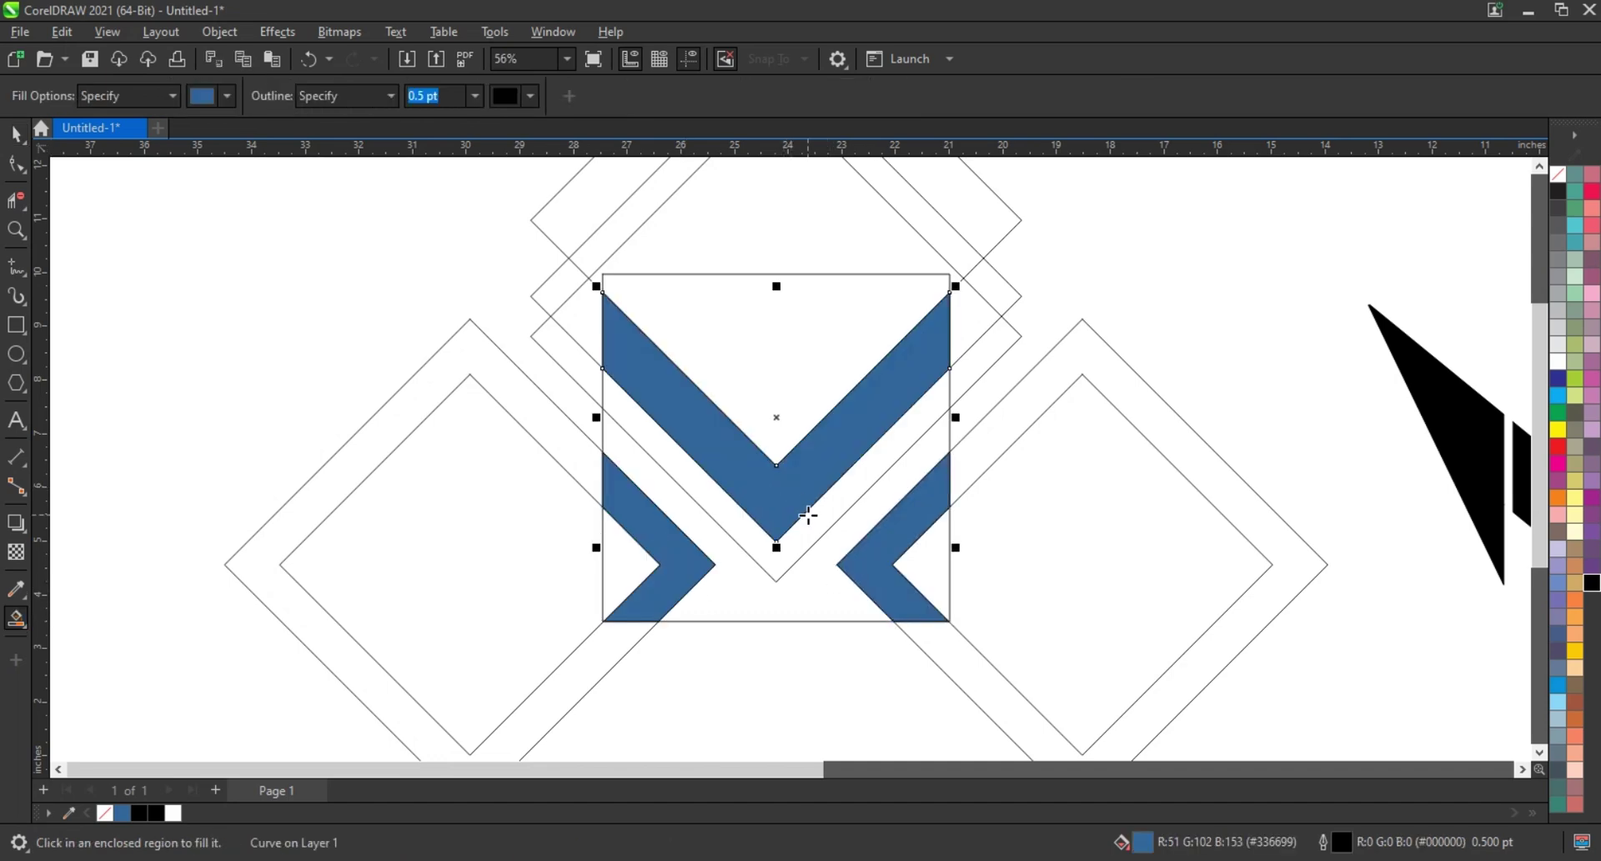
{"action": "key", "text": "ctrl+z"}
{"action": "left_click", "coordinate": [798, 540]}
{"action": "left_click", "coordinate": [793, 500]}
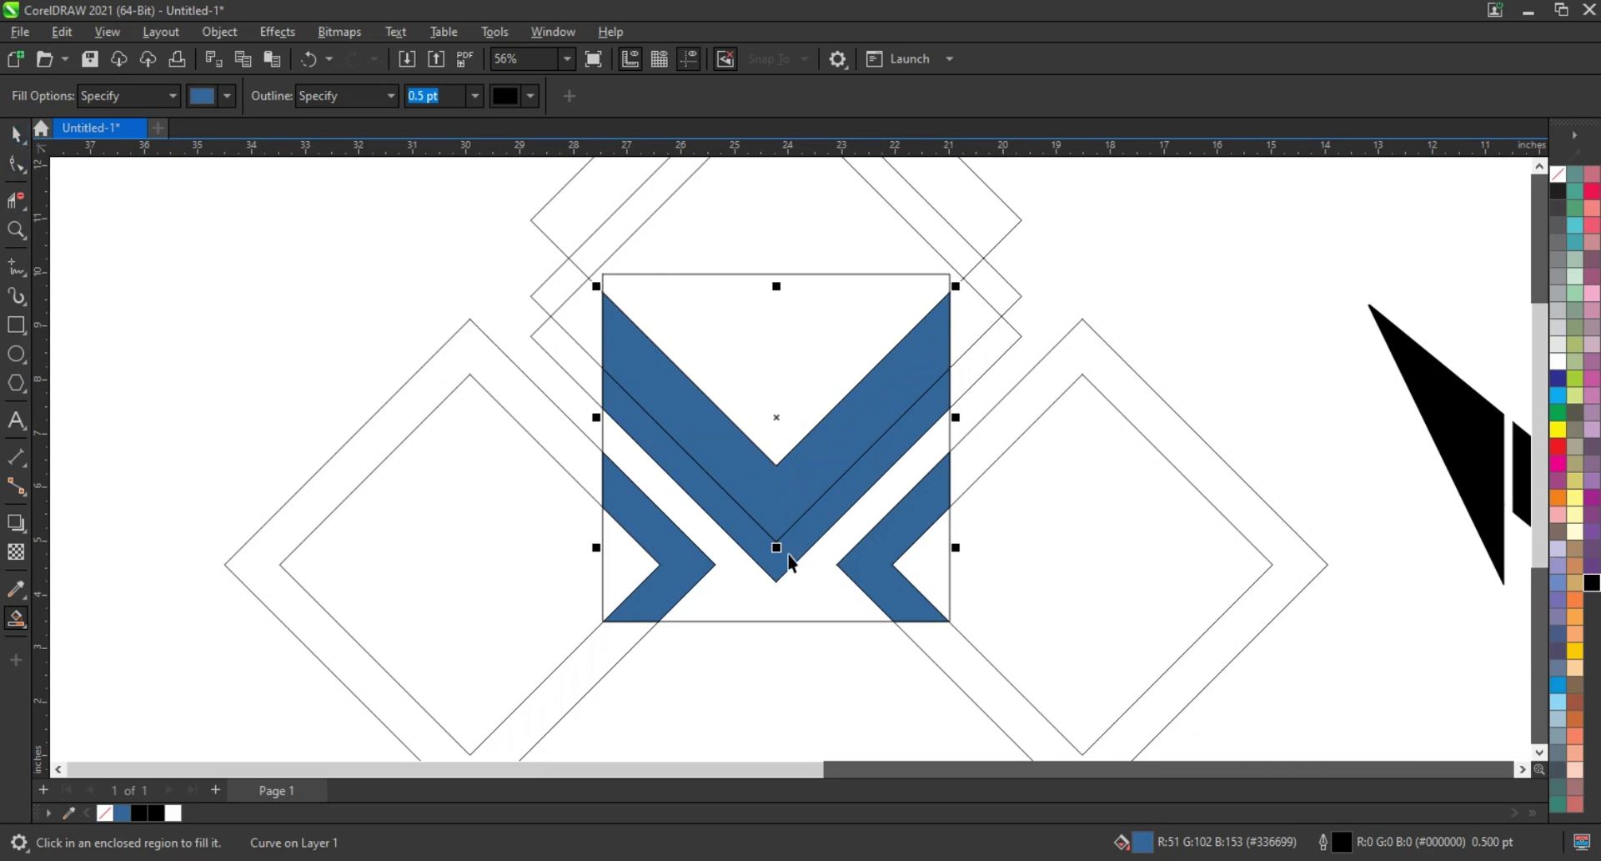
- Combine the filled pieces into one M shape and fill it black
{"action": "key", "text": "space"}
{"action": "left_click", "coordinate": [895, 578]}
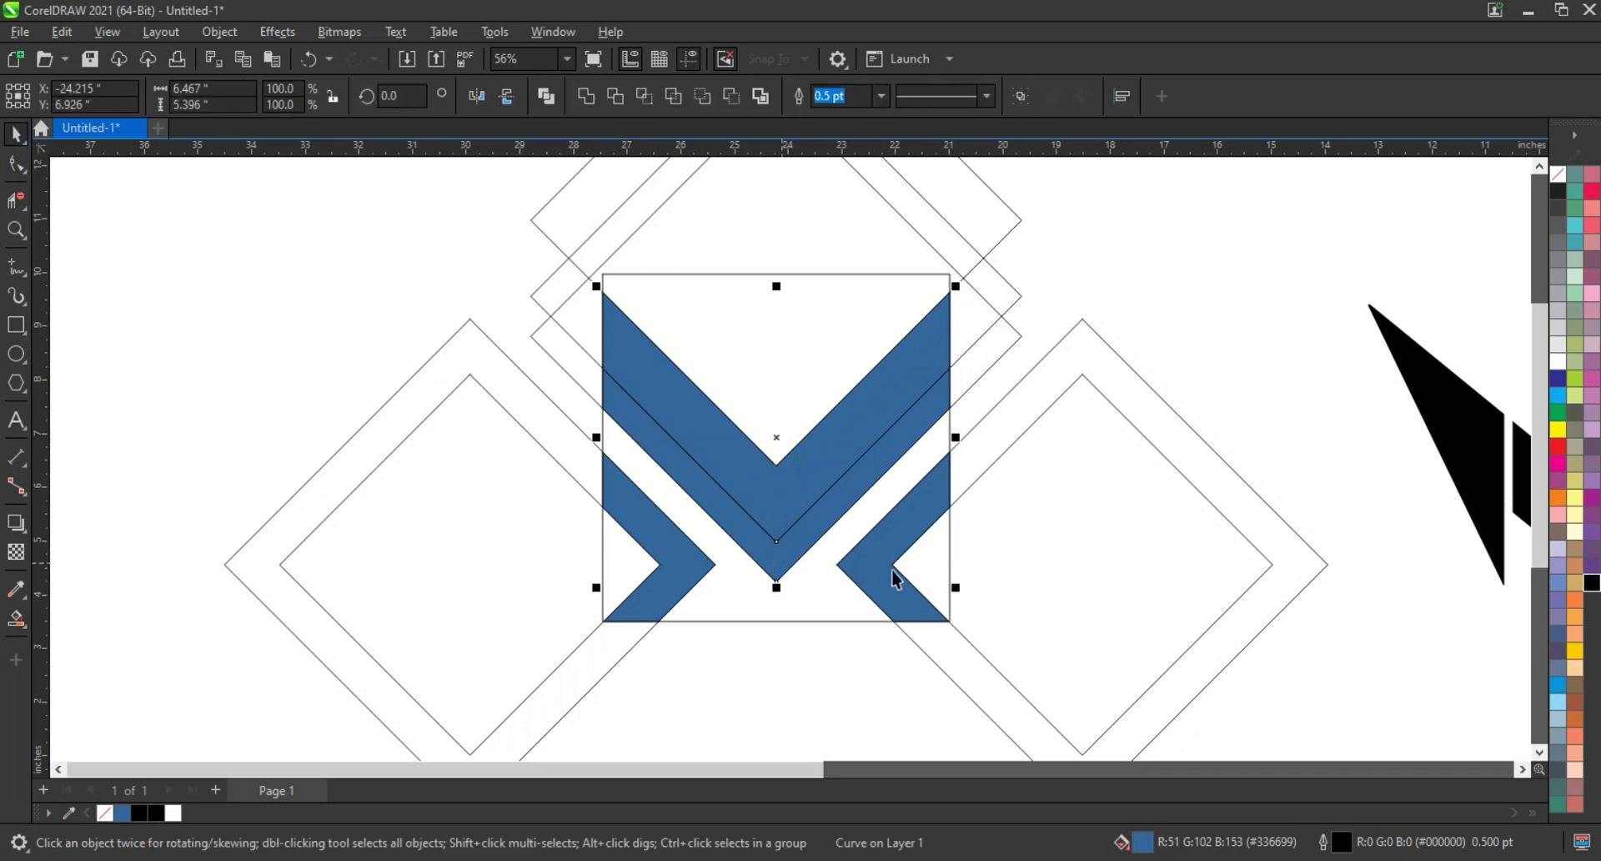
{"action": "left_click", "coordinate": [587, 96]}
{"action": "left_click", "coordinate": [1557, 191]}
- Delete the leftover diamond outlines and move the black M into the row of logos
{"action": "scroll", "coordinate": [754, 463], "scroll_direction": "down", "scroll_amount": 3}
{"action": "left_click_drag", "start_coordinate": [725, 433], "coordinate": [361, 438]}
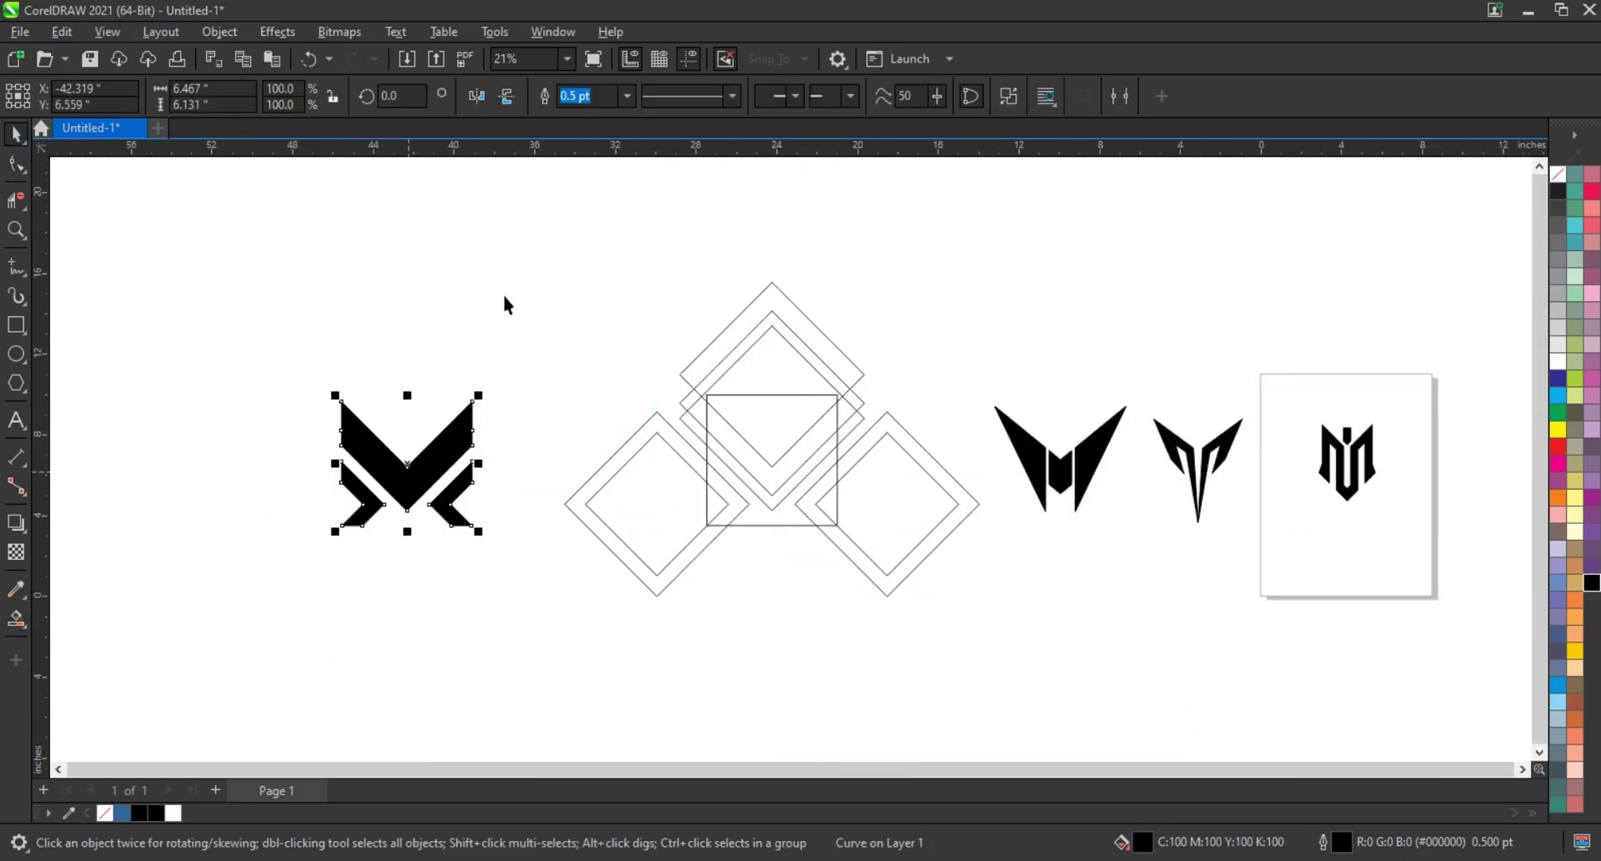
{"action": "left_click_drag", "start_coordinate": [1001, 639], "coordinate": [1001, 639]}
{"action": "key", "text": "Delete"}
{"action": "left_click_drag", "start_coordinate": [400, 492], "coordinate": [901, 492]}
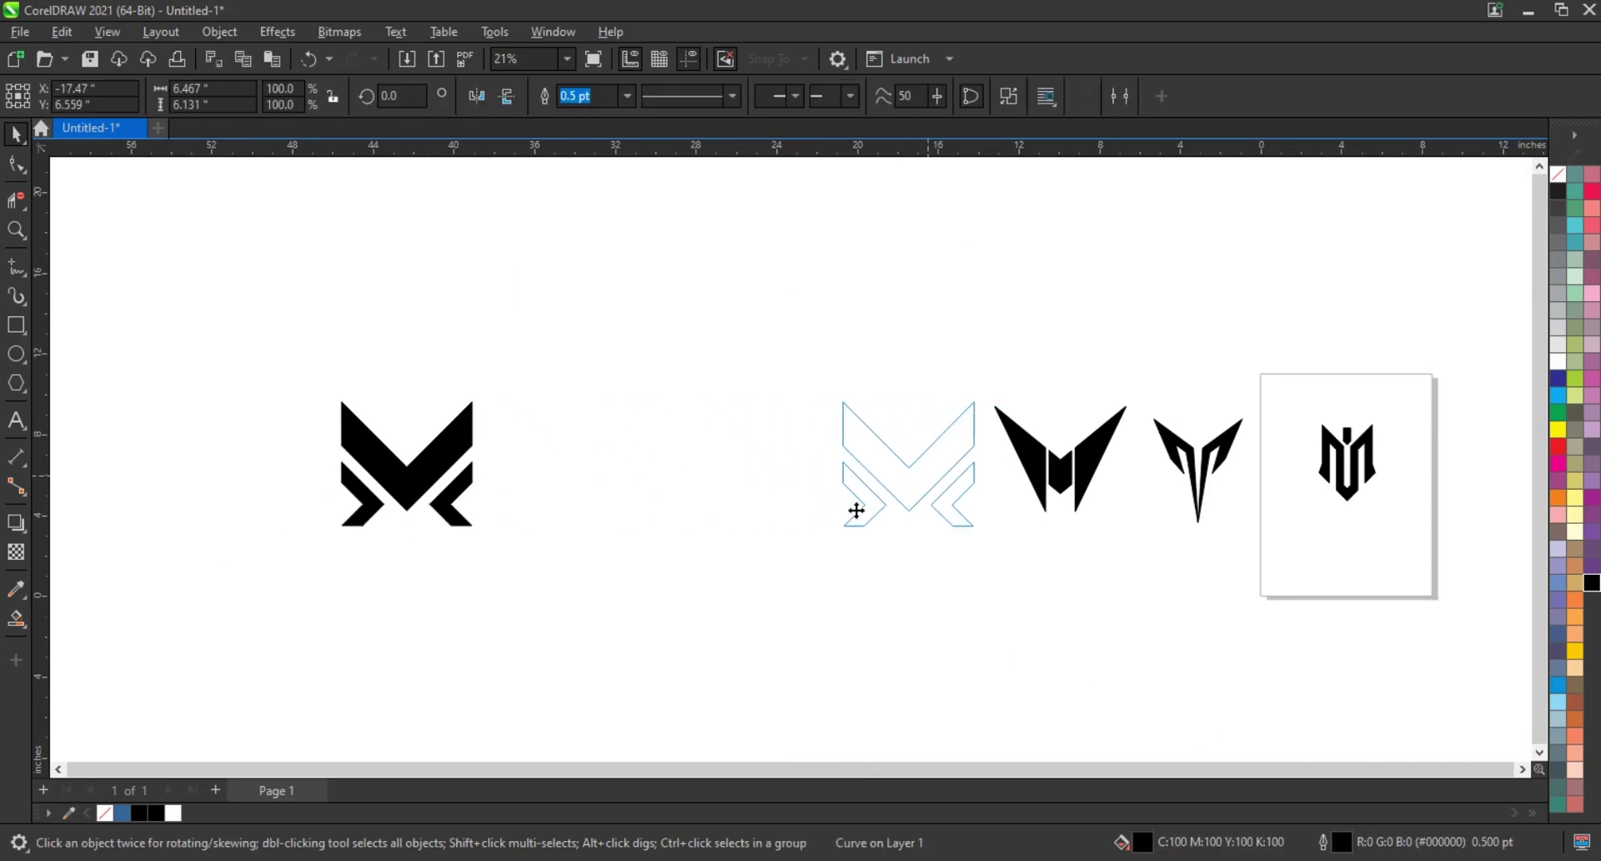
{"action": "left_click", "coordinate": [690, 575]}
{"action": "key", "text": "z"}
{"action": "left_click", "coordinate": [673, 480]}
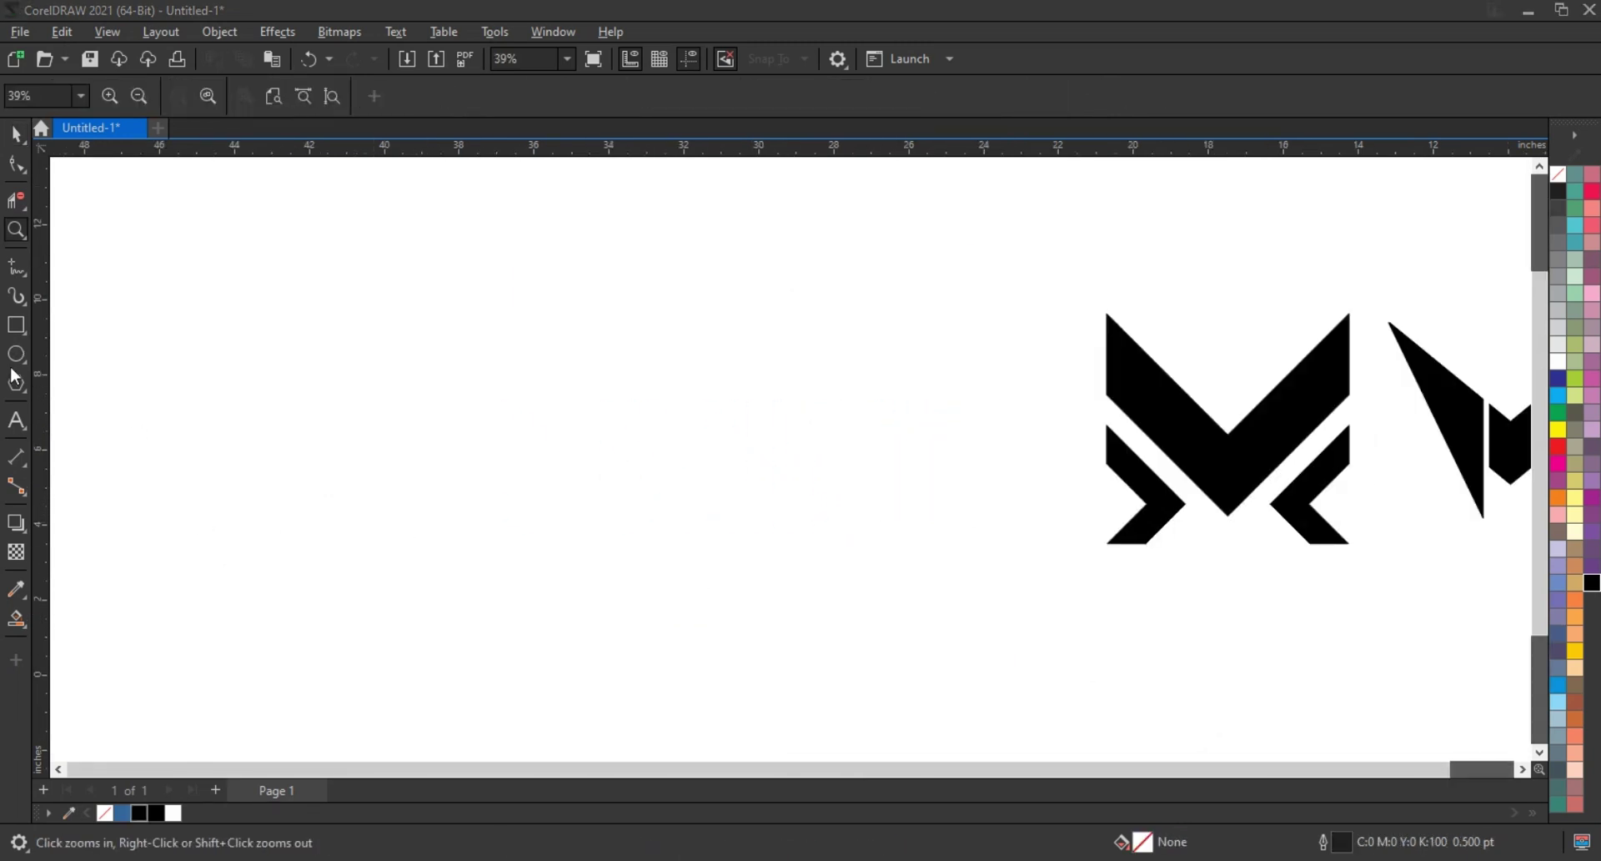
- Draw a downward-pointing triangle with the Polygon tool and stretch it wider
{"action": "left_click", "coordinate": [16, 384]}
{"action": "left_click_drag", "start_coordinate": [558, 317], "coordinate": [637, 455]}
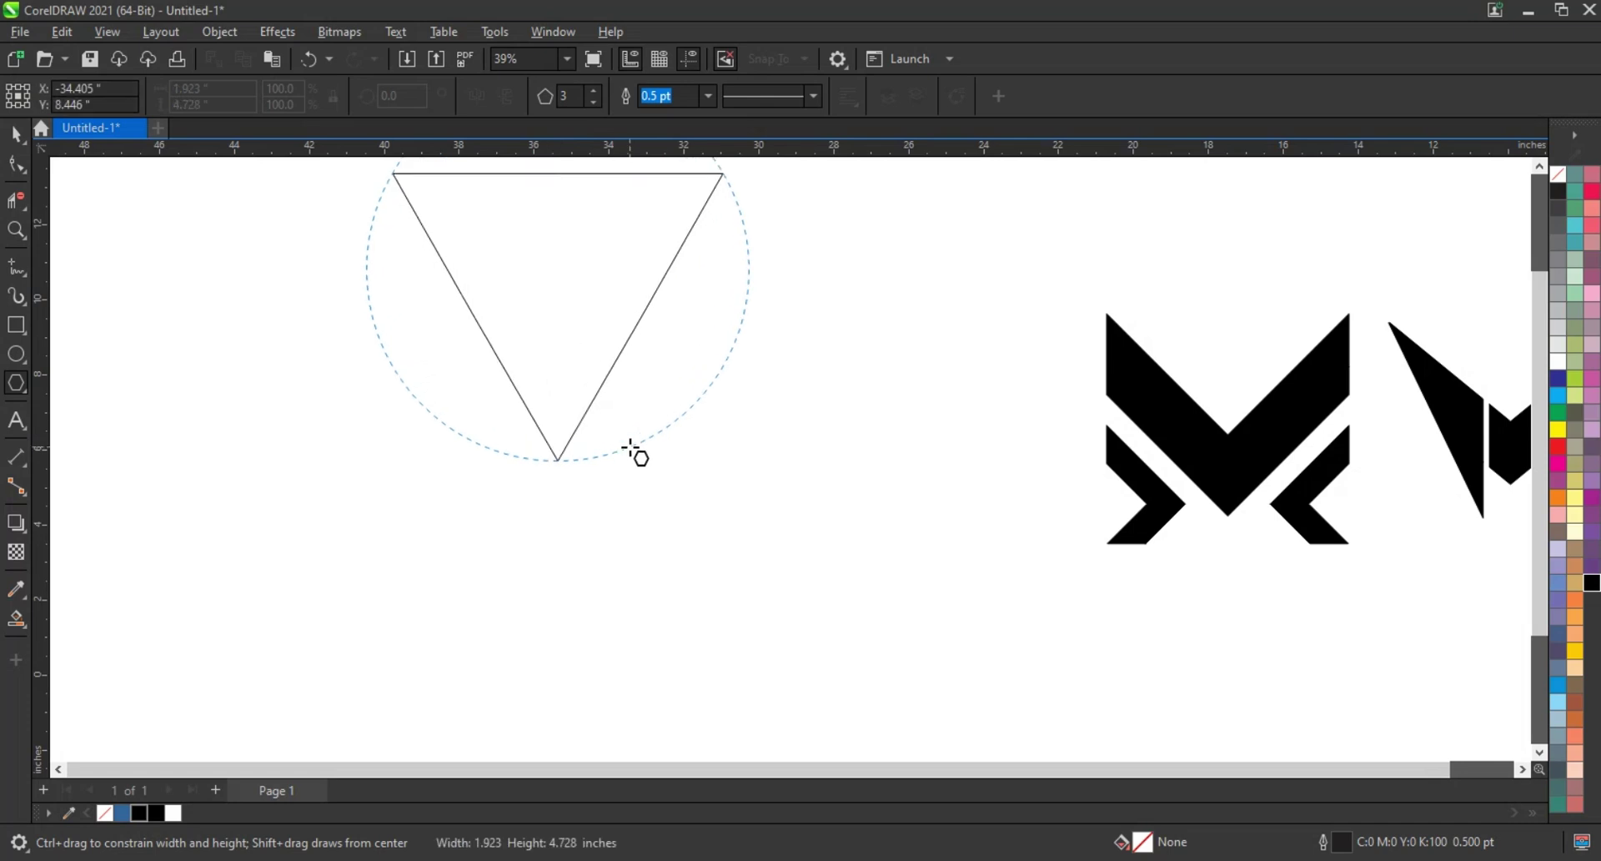
{"action": "left_click", "coordinate": [20, 142]}
{"action": "mouse_move", "coordinate": [640, 317]}
{"action": "left_mouse_down"}
{"action": "mouse_move", "coordinate": [654, 476]}
{"action": "mouse_move", "coordinate": [817, 482]}
{"action": "mouse_move", "coordinate": [630, 468]}
{"action": "left_mouse_up"}
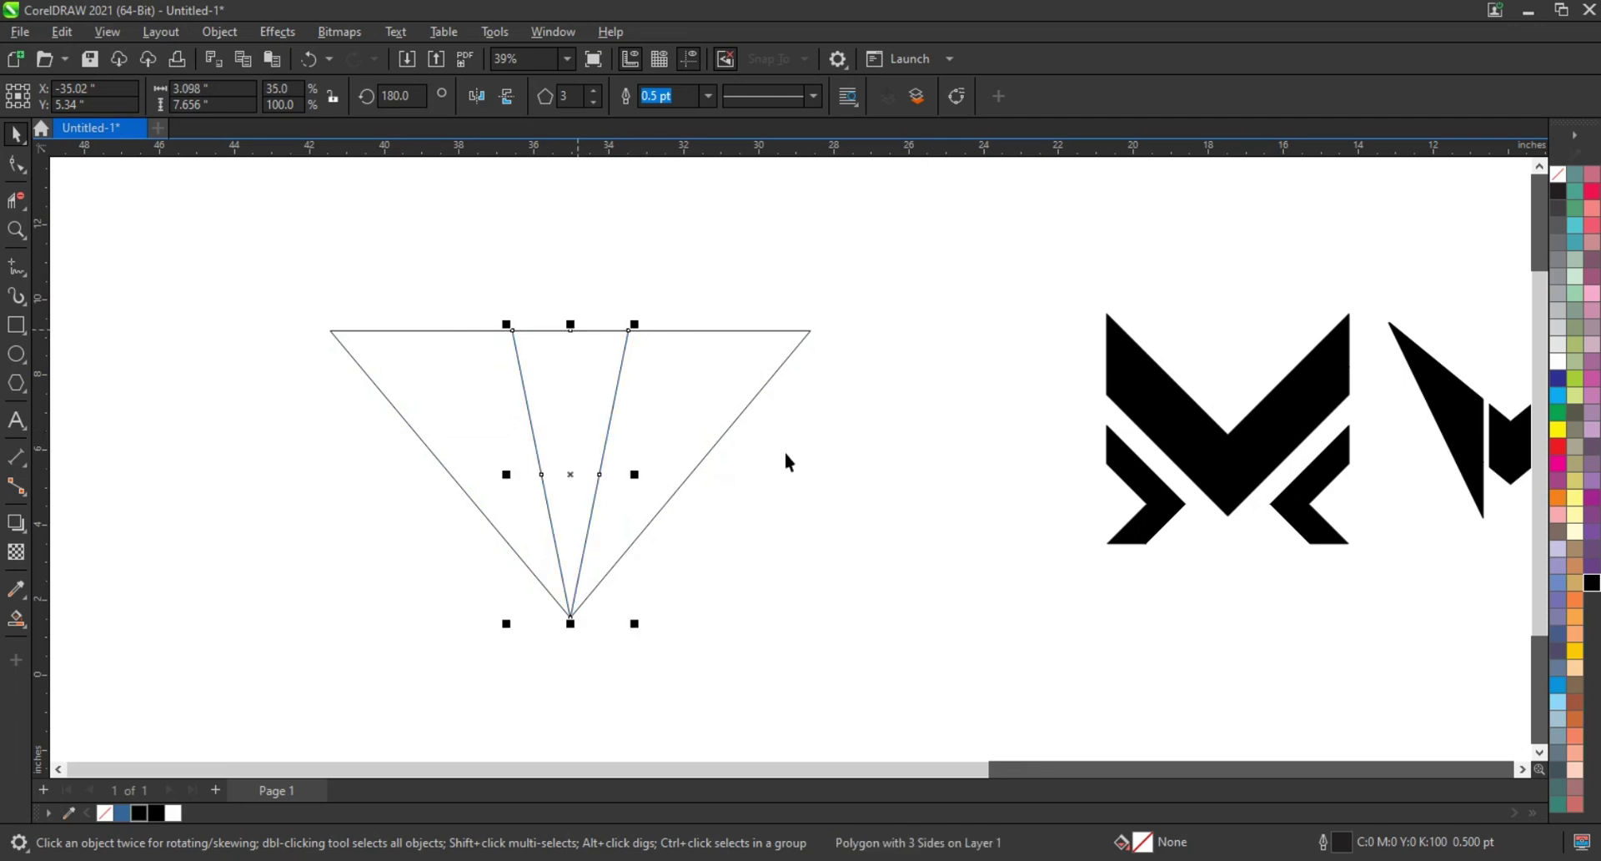
{"action": "left_click", "coordinate": [841, 508]}
{"action": "key", "text": "Tab"}
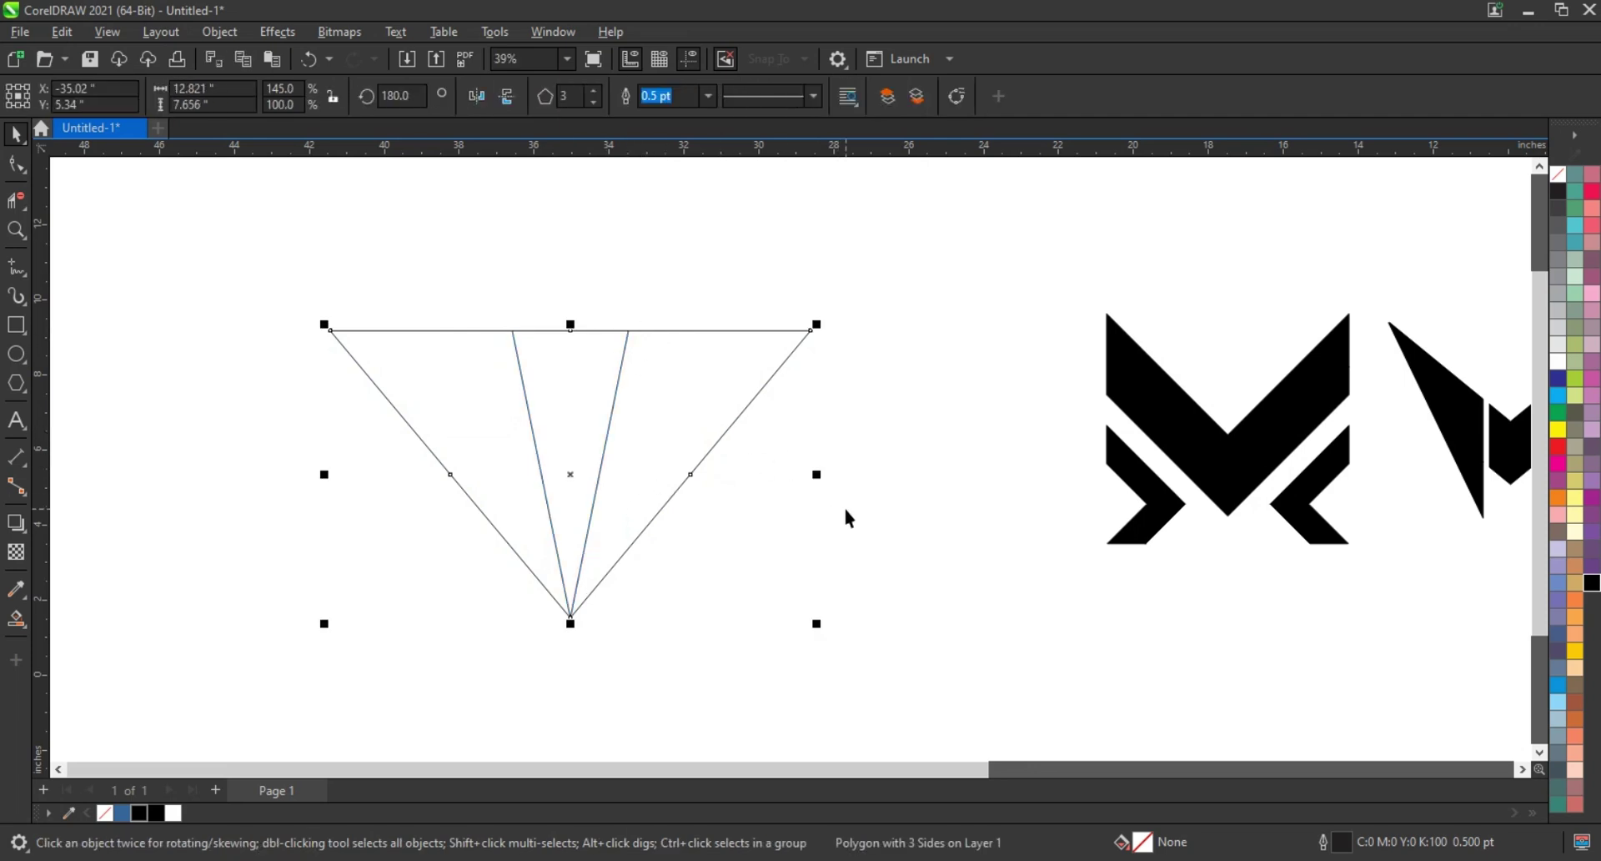
{"action": "left_click", "coordinate": [859, 496]}
{"action": "key", "text": "ctrl+z"}
{"action": "left_click", "coordinate": [636, 446]}
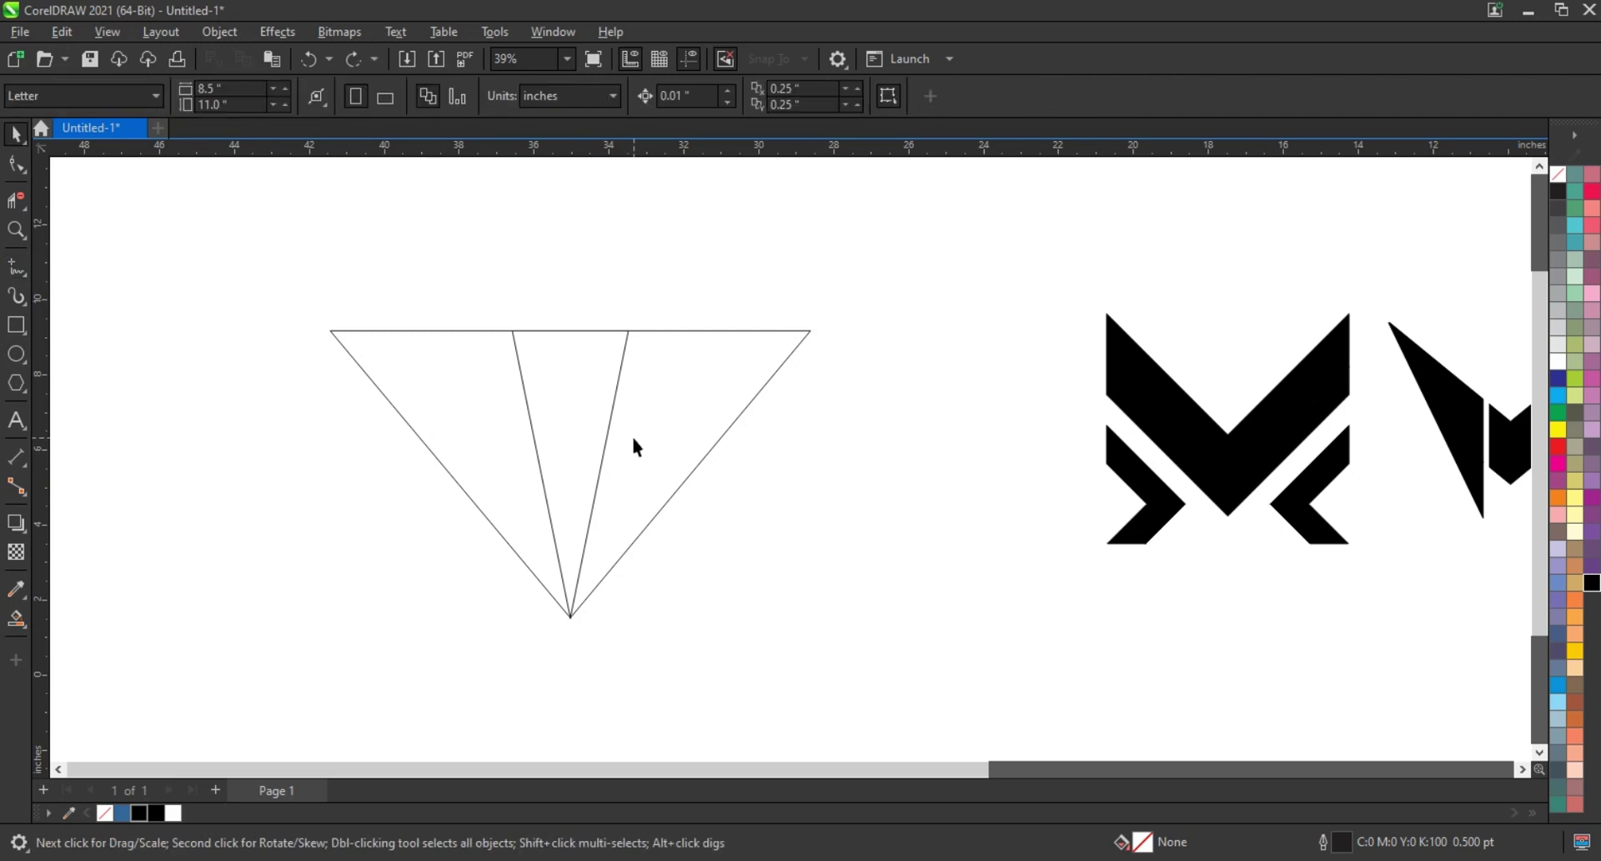
- Draw diagonal lines to the top-right corner, mirror a copy to the left, and squeeze the grid narrower
{"action": "key", "text": "F5"}
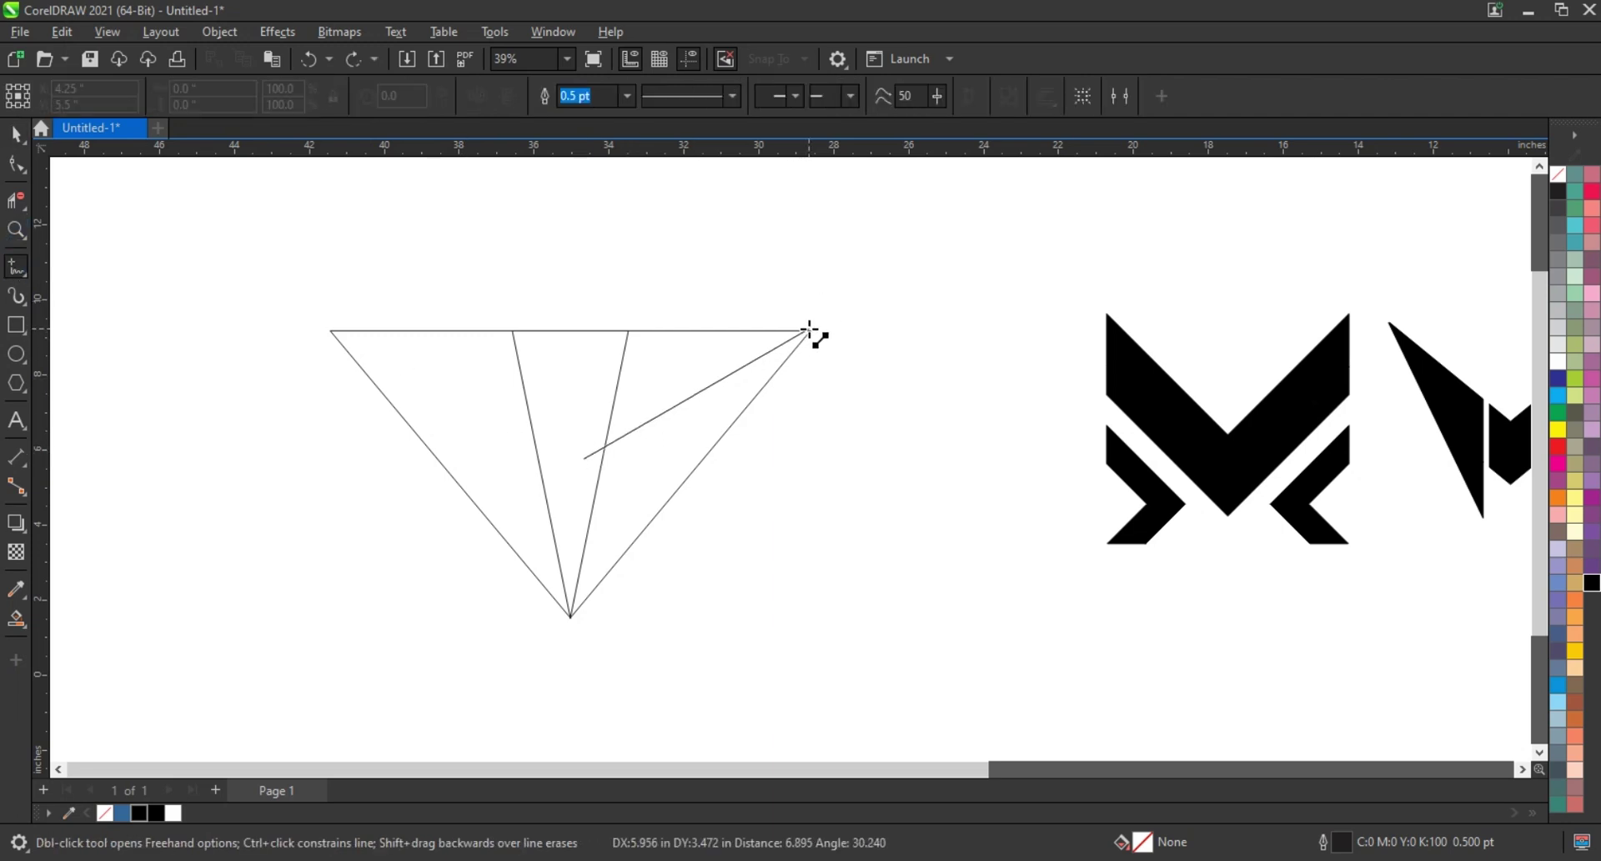
{"action": "left_click", "coordinate": [811, 331]}
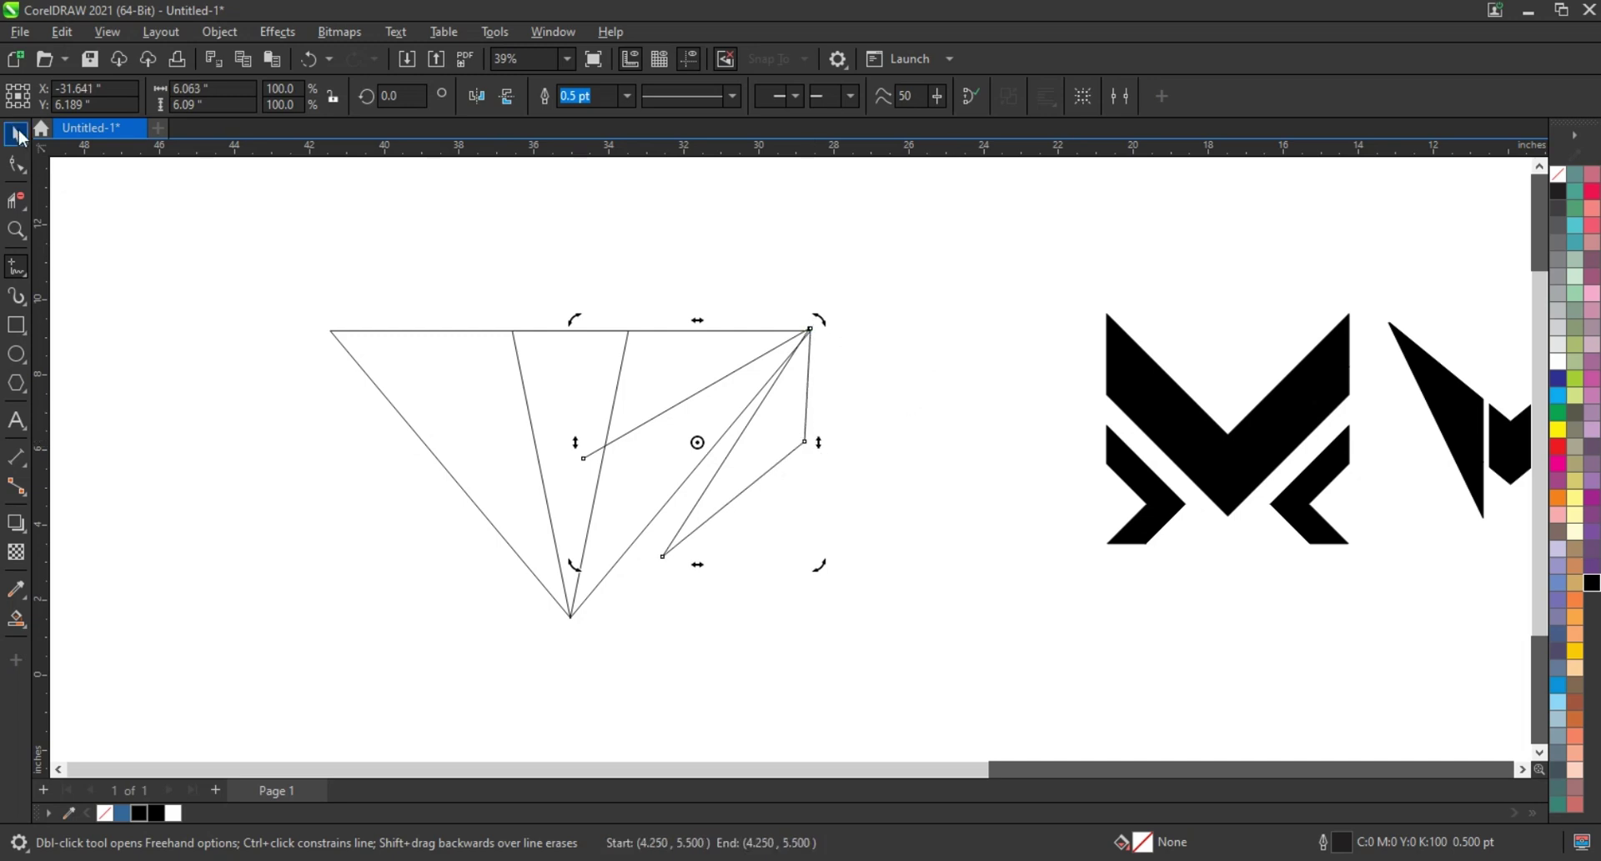
{"action": "left_click", "coordinate": [17, 134]}
{"action": "left_click_drag", "start_coordinate": [804, 441], "coordinate": [358, 442]}
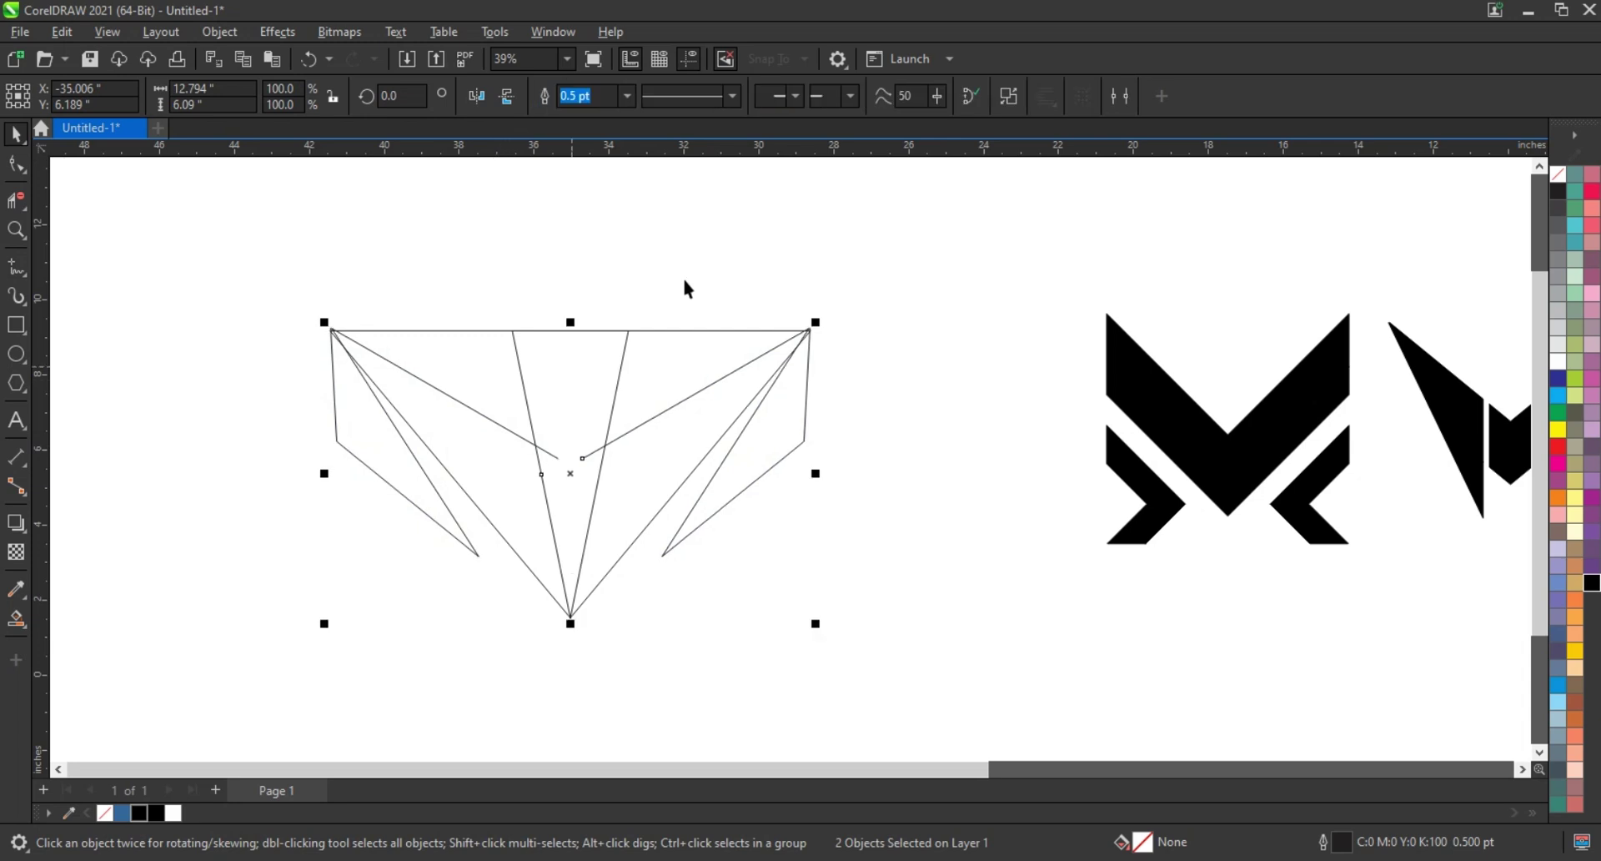
{"action": "left_click", "coordinate": [813, 351]}
{"action": "left_click_drag", "start_coordinate": [816, 473], "coordinate": [713, 473]}
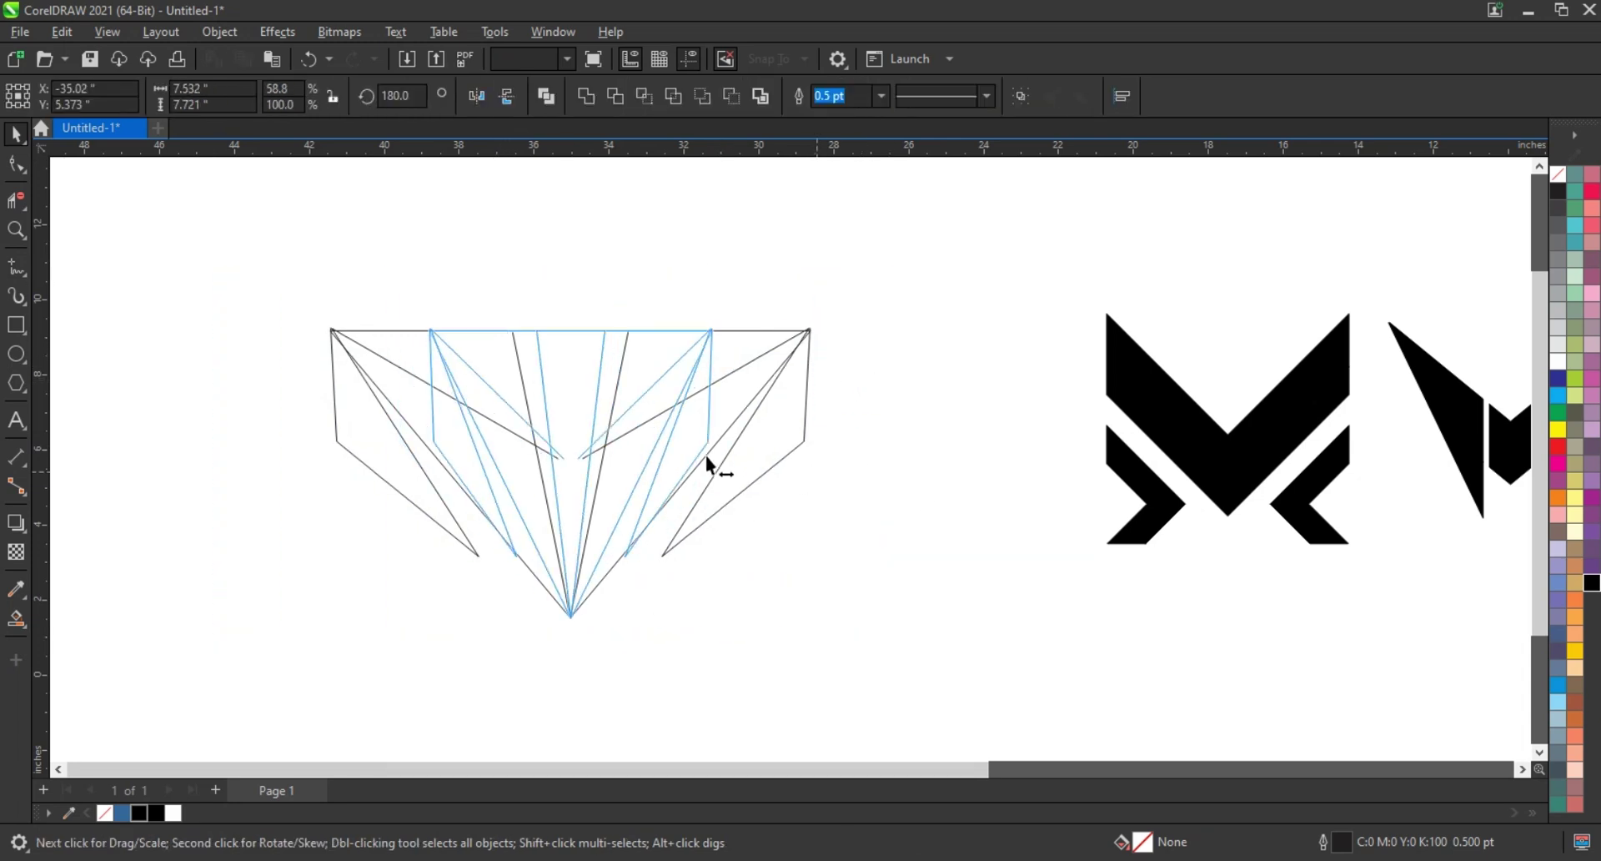
- Smart Fill the four V pieces, delete the leftover outline, then narrow the V and move it right
{"action": "left_click", "coordinate": [16, 618]}
{"action": "left_click", "coordinate": [467, 461]}
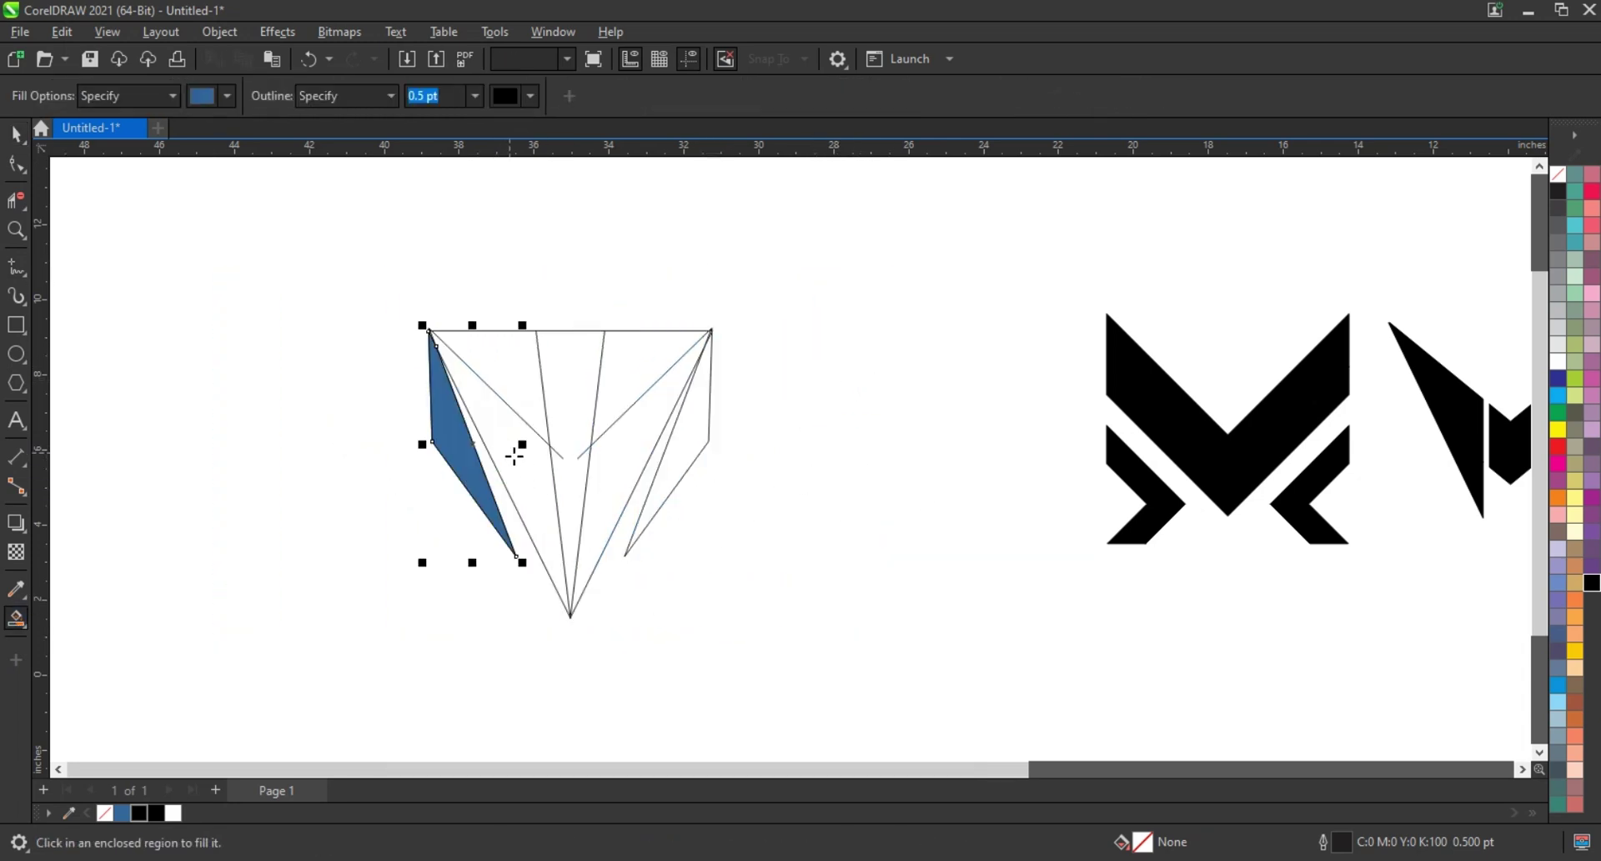
{"action": "left_click", "coordinate": [517, 455]}
{"action": "left_click", "coordinate": [593, 508]}
{"action": "left_click", "coordinate": [673, 465]}
{"action": "key", "text": "space"}
{"action": "key", "text": "Delete"}
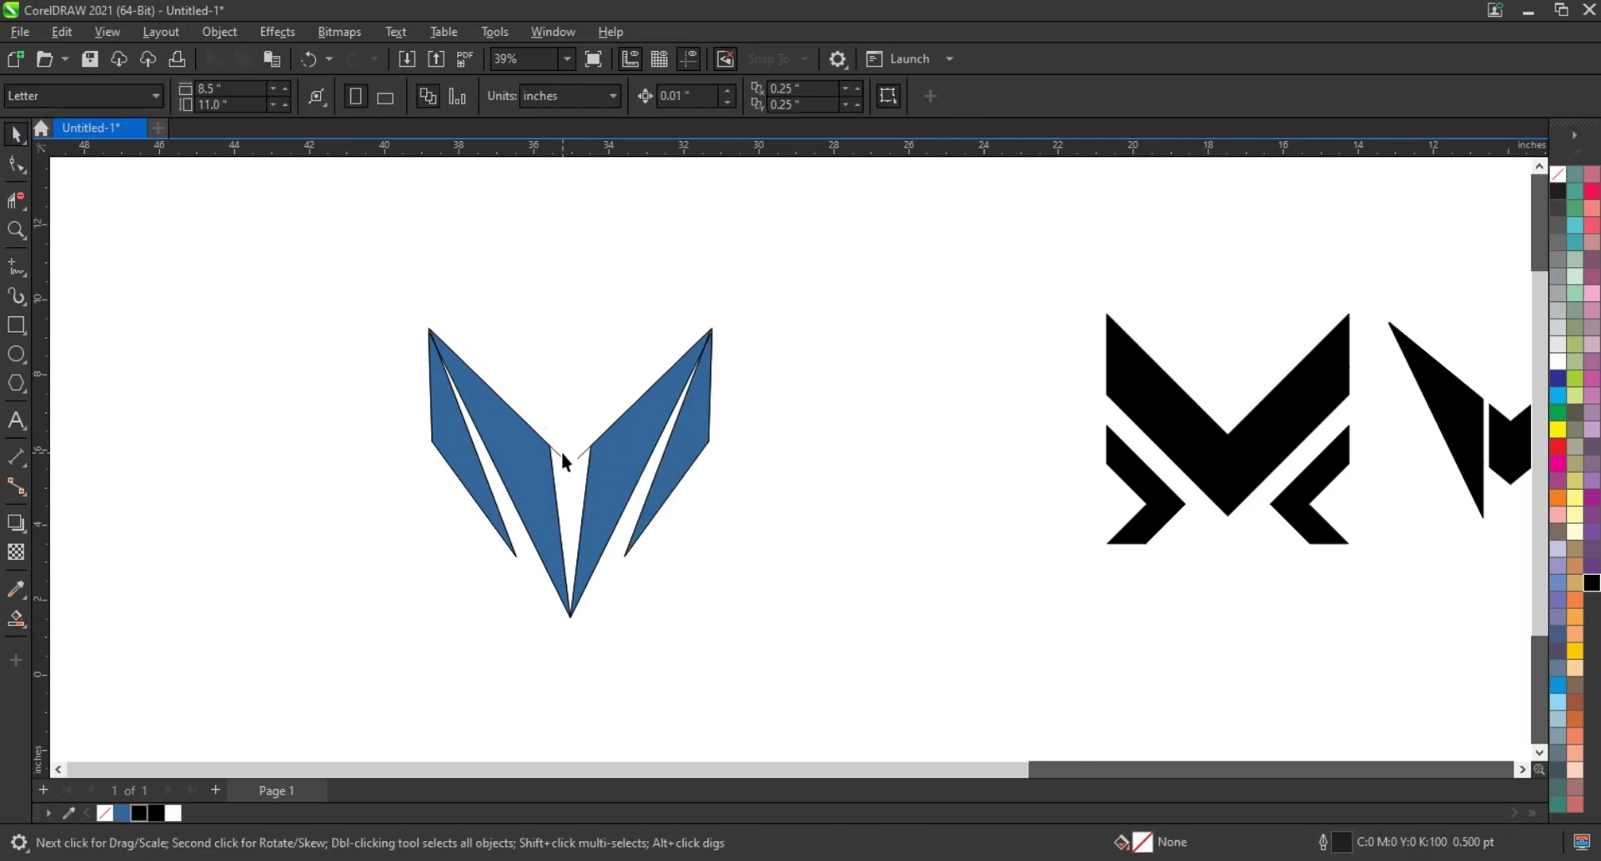
{"action": "left_click_drag", "start_coordinate": [350, 259], "coordinate": [780, 663]}
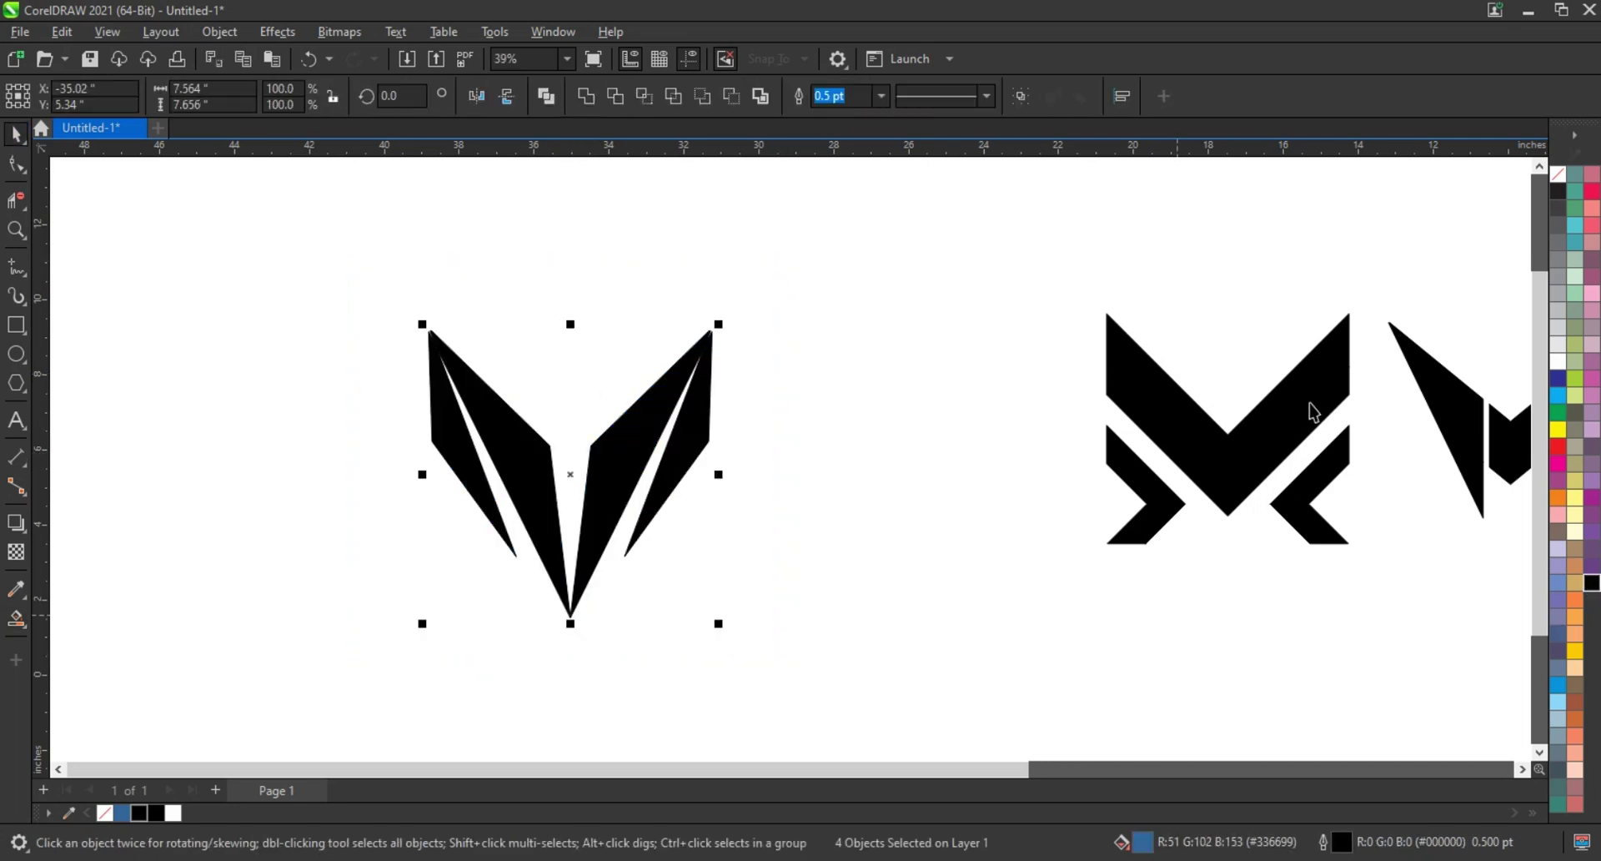
{"action": "mouse_move", "coordinate": [723, 487]}
{"action": "left_mouse_down"}
{"action": "mouse_move", "coordinate": [690, 487]}
{"action": "mouse_move", "coordinate": [959, 494]}
{"action": "mouse_move", "coordinate": [1027, 472]}
{"action": "left_mouse_up"}
{"action": "left_click", "coordinate": [727, 543]}
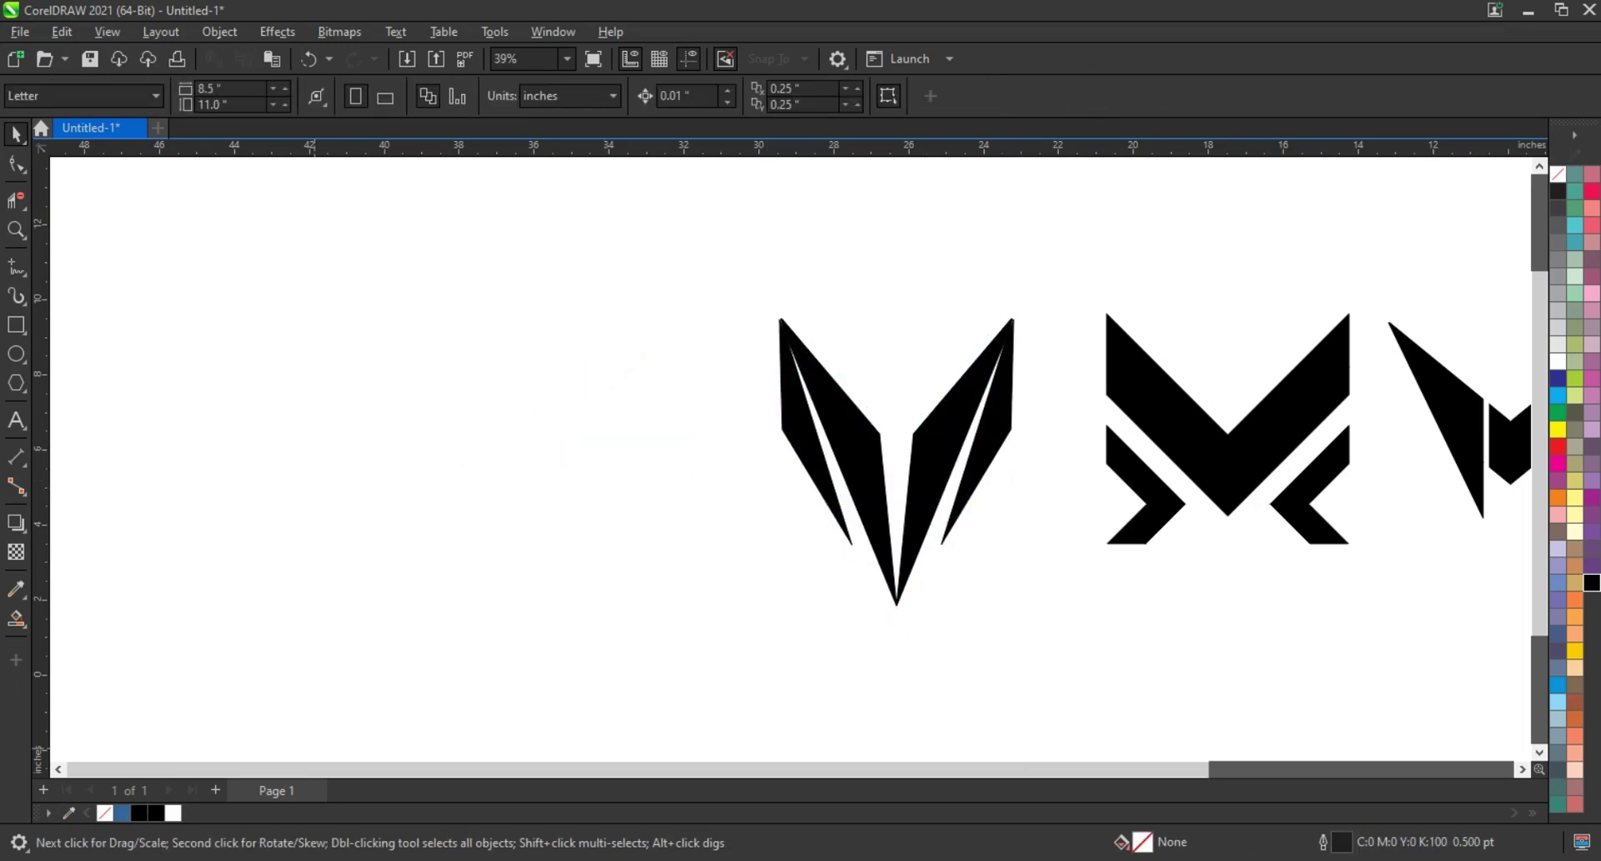